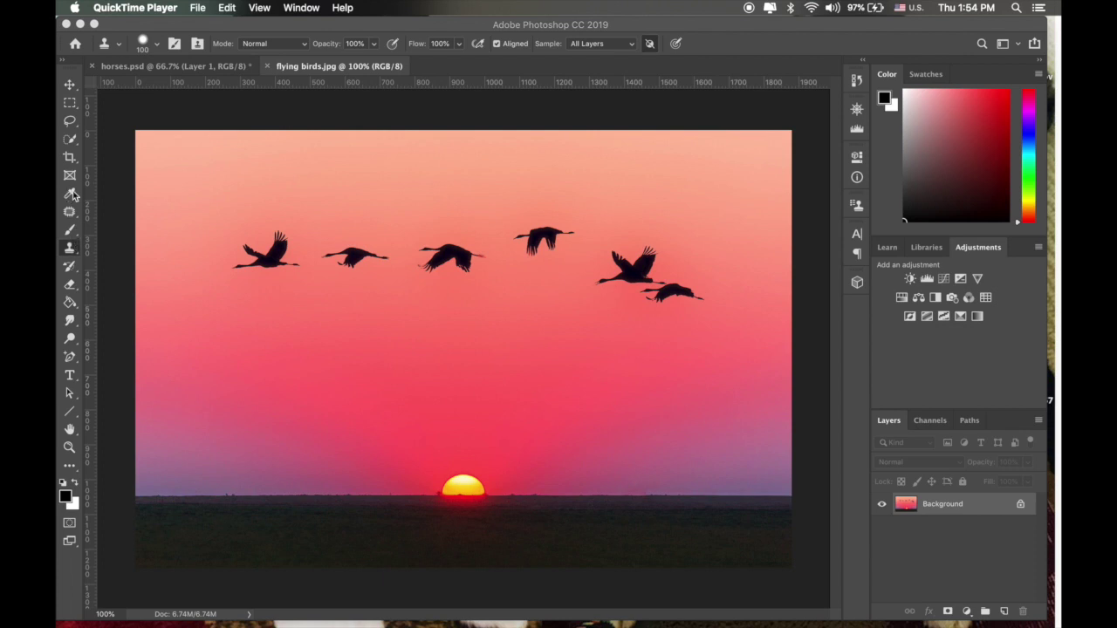
Try the Healing Brush tool and switch to the Patch tool
mouse_move(70, 212)
mouse_down()
mouse_move(120, 214)
mouse_move(118, 225)
mouse_move(96, 221)
mouse_up()
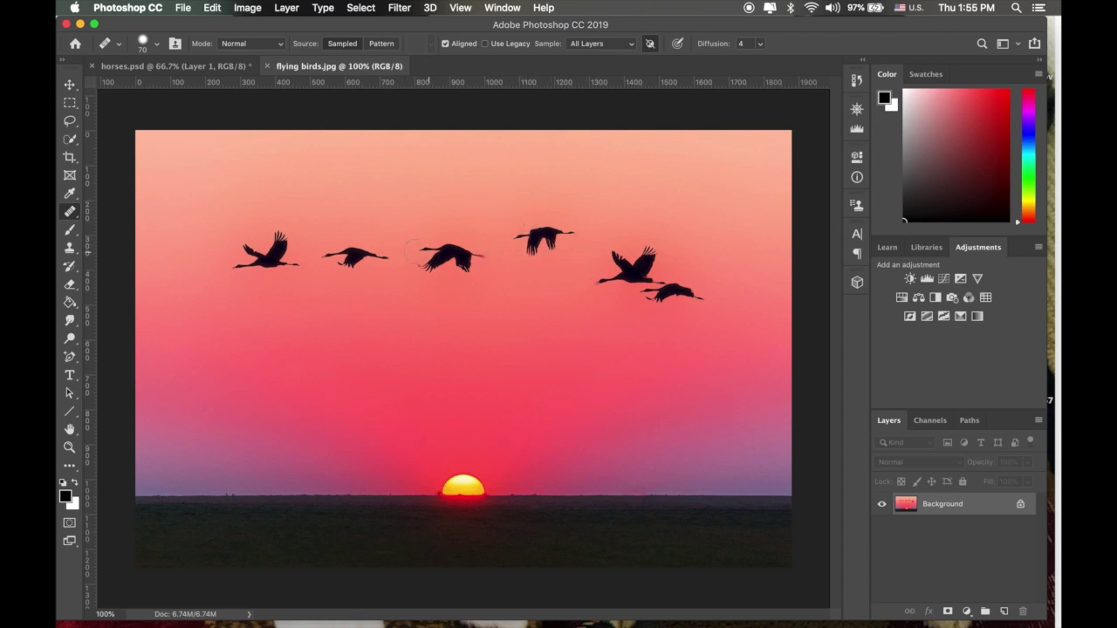
click(71, 212)
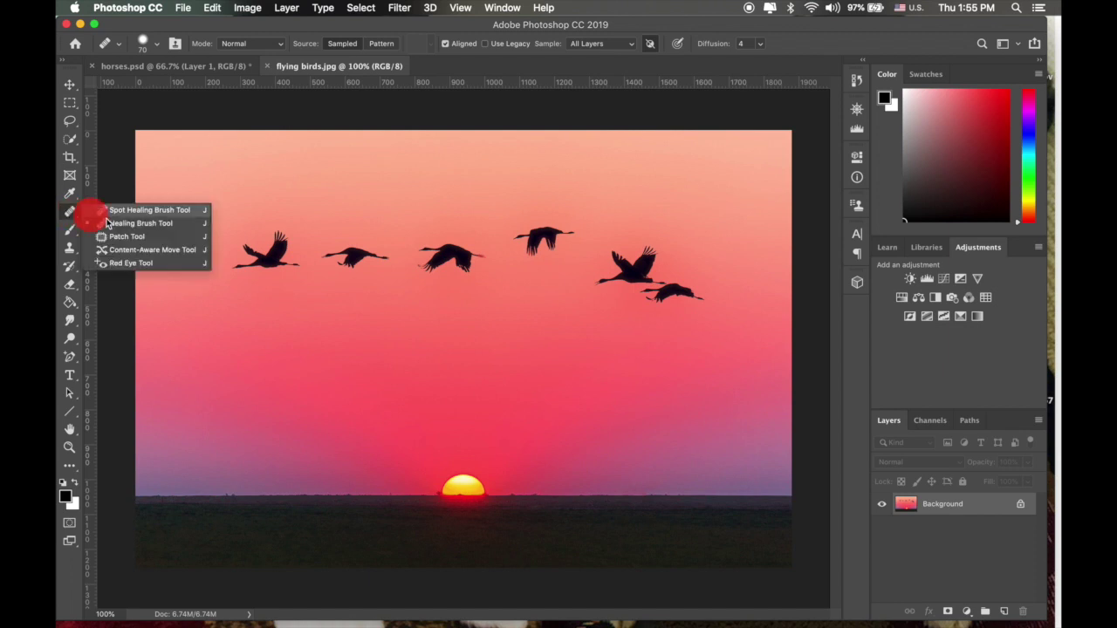
mouse_move(73, 214)
mouse_down()
mouse_move(116, 219)
mouse_move(122, 246)
mouse_move(107, 245)
mouse_move(117, 241)
mouse_up()
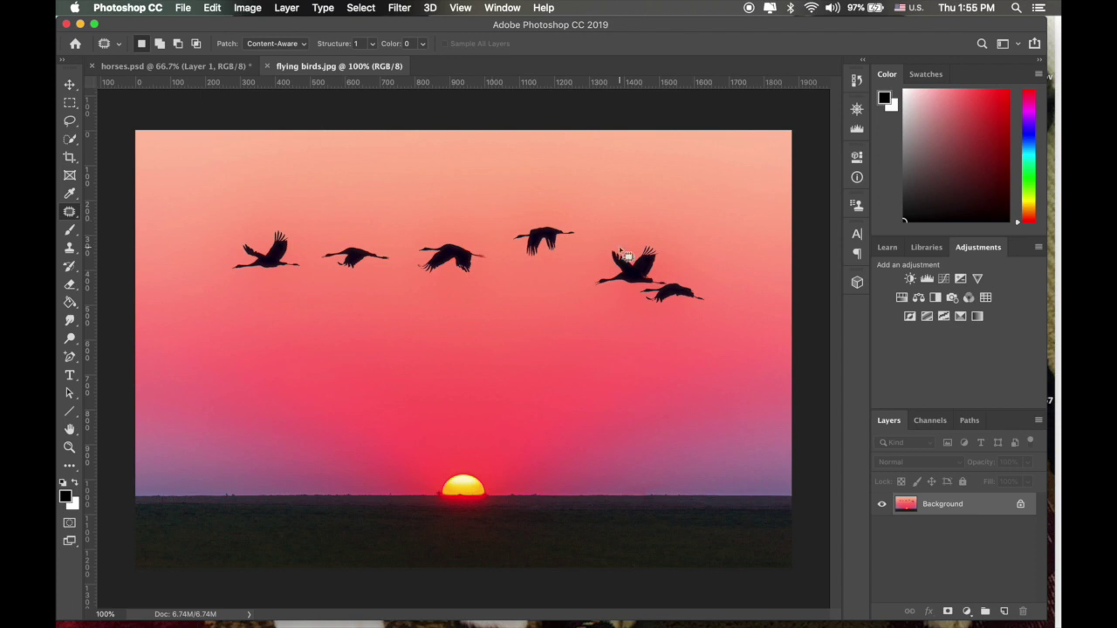
Unlock the Background layer, duplicate it beneath itself, and keep the upper Layer 0 selected
click(1020, 505)
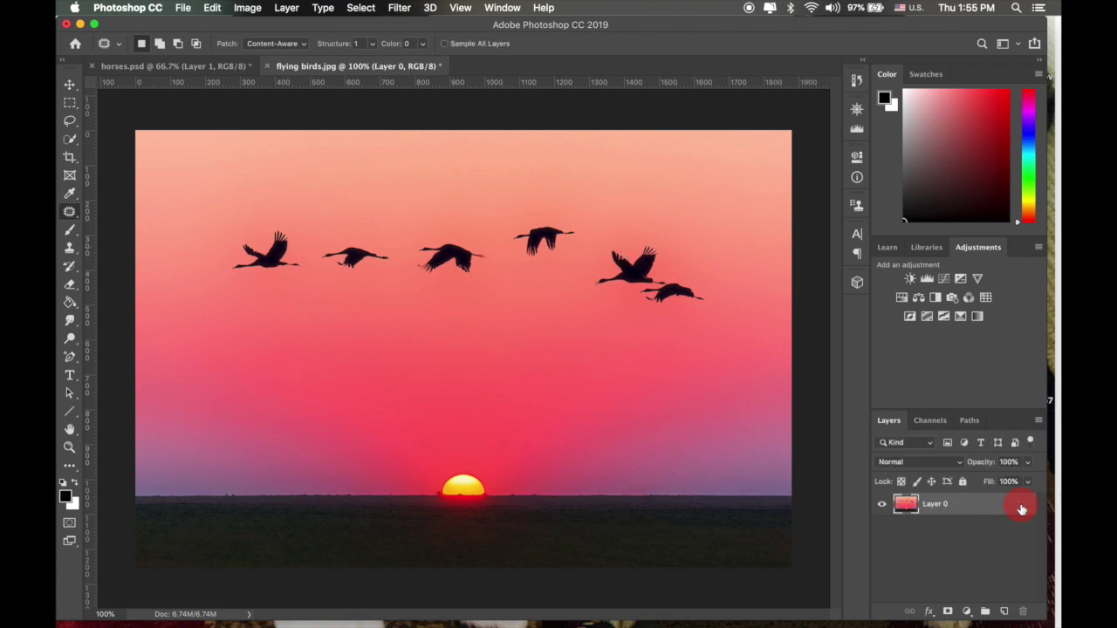
drag(931, 511, 933, 541)
click(930, 504)
click(930, 528)
click(928, 506)
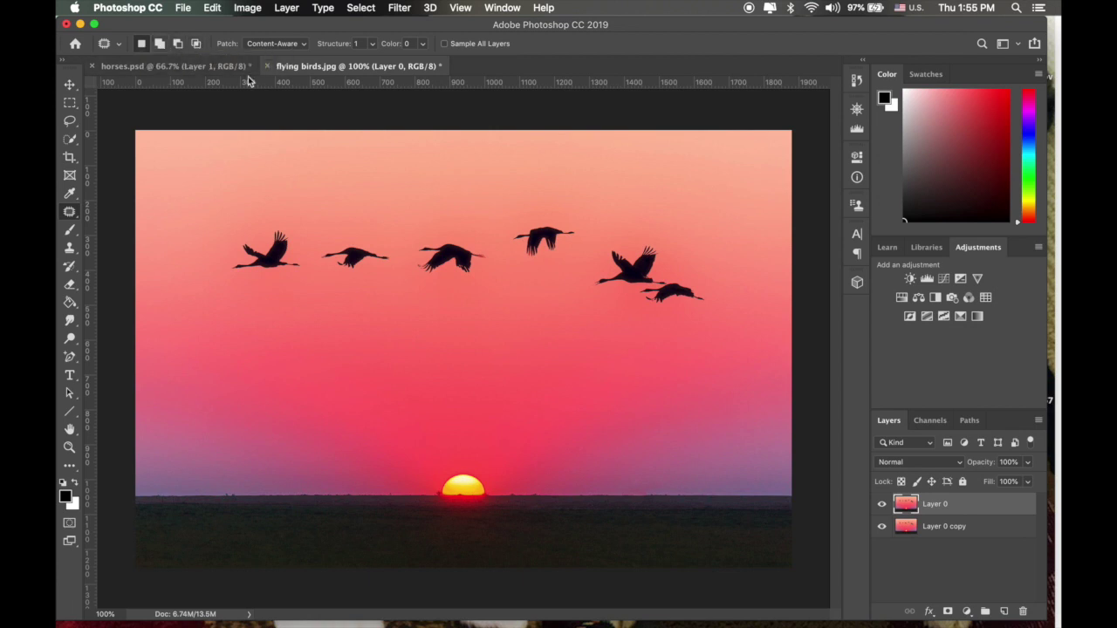
Outline the fourth bird with the Patch tool in Content-Aware mode and replace it with clean sky
click(305, 44)
click(280, 46)
mouse_move(537, 219)
mouse_down()
mouse_move(521, 224)
mouse_move(516, 249)
mouse_move(531, 271)
mouse_up()
mouse_move(590, 252)
mouse_down()
mouse_move(536, 220)
mouse_move(547, 241)
mouse_move(531, 284)
mouse_move(500, 310)
mouse_move(525, 315)
mouse_move(519, 332)
mouse_move(531, 333)
mouse_move(494, 341)
mouse_move(509, 353)
mouse_move(516, 340)
mouse_move(503, 337)
mouse_move(505, 351)
mouse_move(572, 380)
mouse_move(548, 239)
mouse_move(540, 289)
mouse_move(514, 323)
mouse_move(519, 336)
mouse_move(561, 252)
mouse_move(536, 236)
mouse_move(546, 241)
mouse_move(526, 306)
mouse_move(466, 361)
mouse_move(437, 366)
mouse_move(539, 354)
mouse_move(551, 302)
mouse_move(541, 309)
mouse_move(544, 249)
mouse_move(547, 290)
mouse_move(522, 316)
mouse_up()
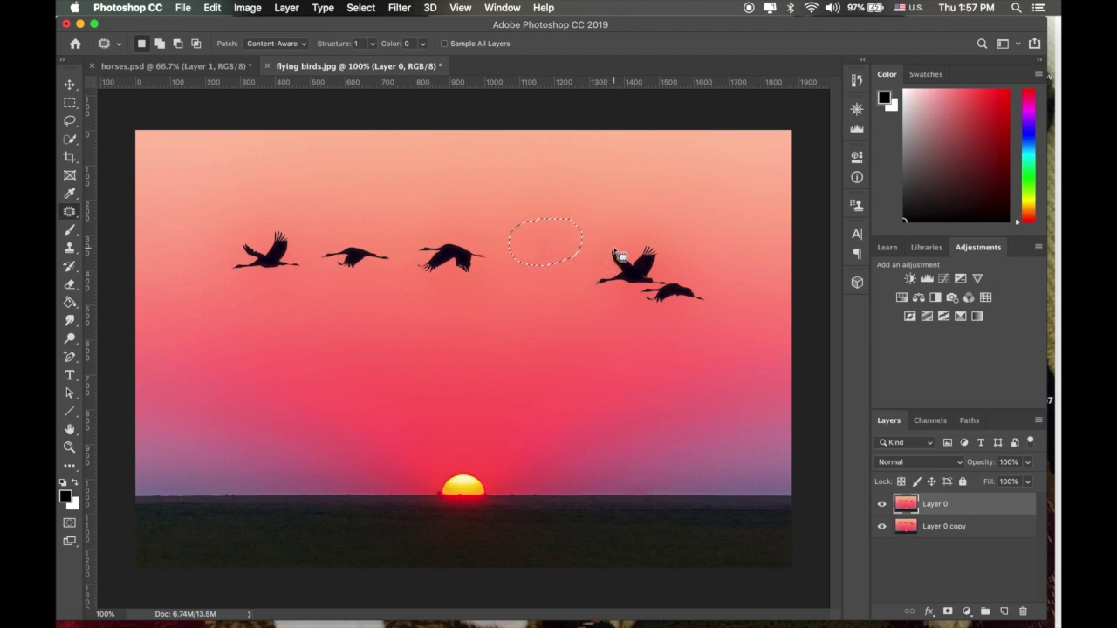
Hide the selection edges and examine at 200% how the patched sky blends where the fourth bird was
key(super+h)
key(super+h)
key(super+h)
key(super+equal)
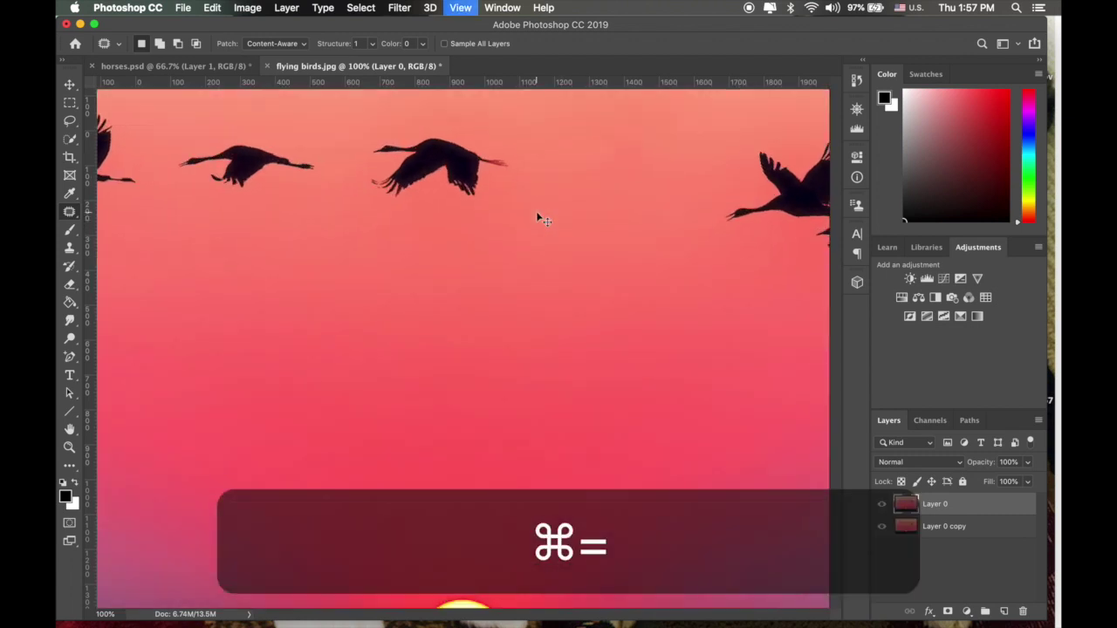
scroll(589, 241, up, 2)
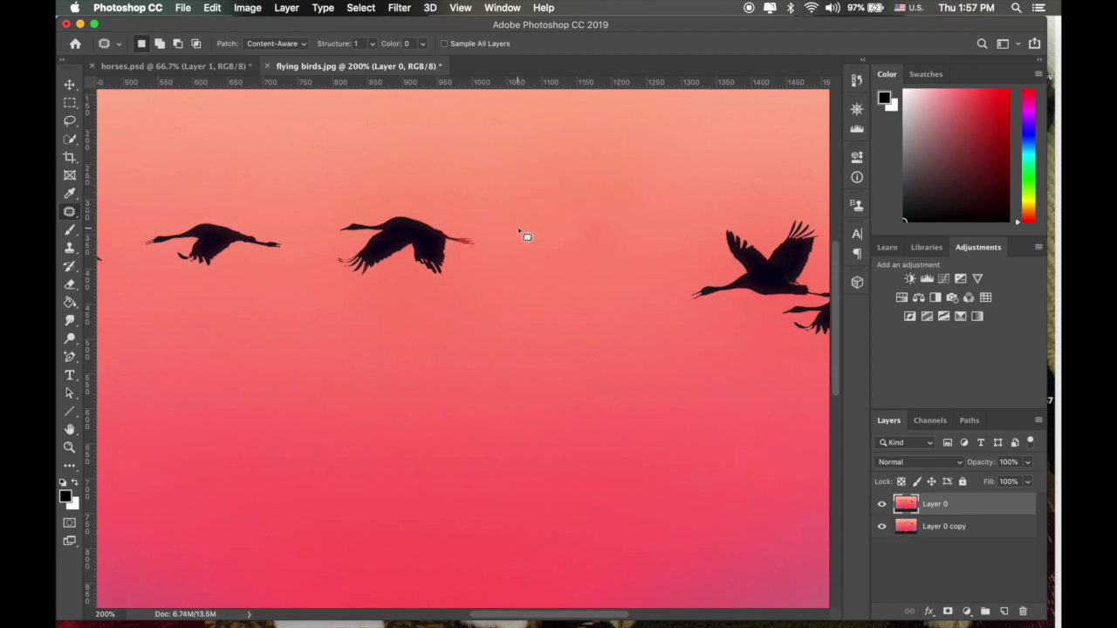
key(super+h)
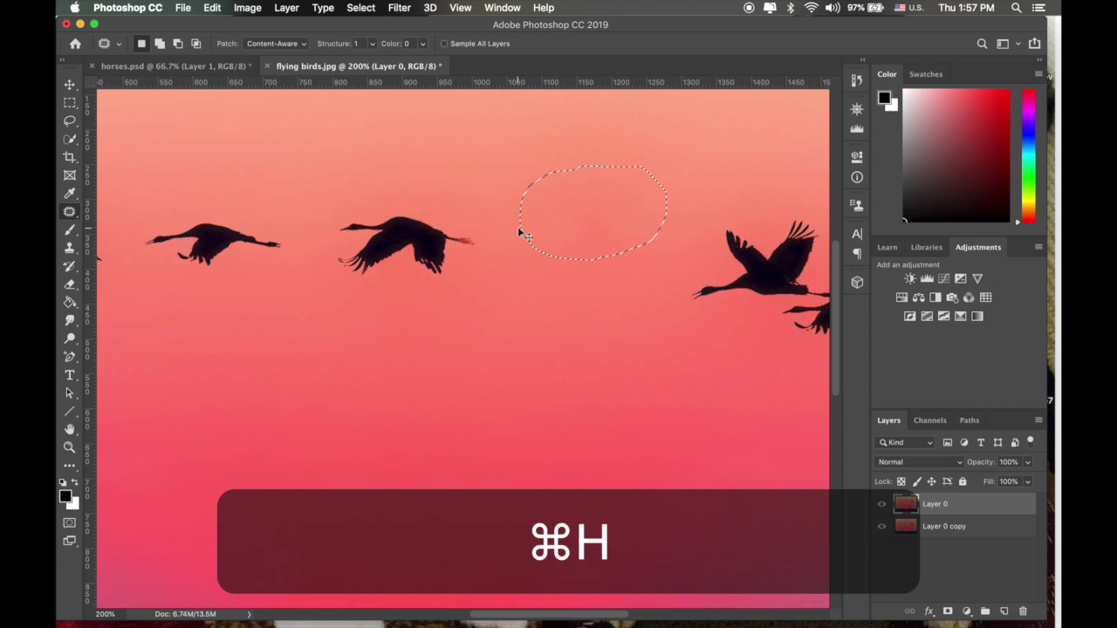
key(super+minus)
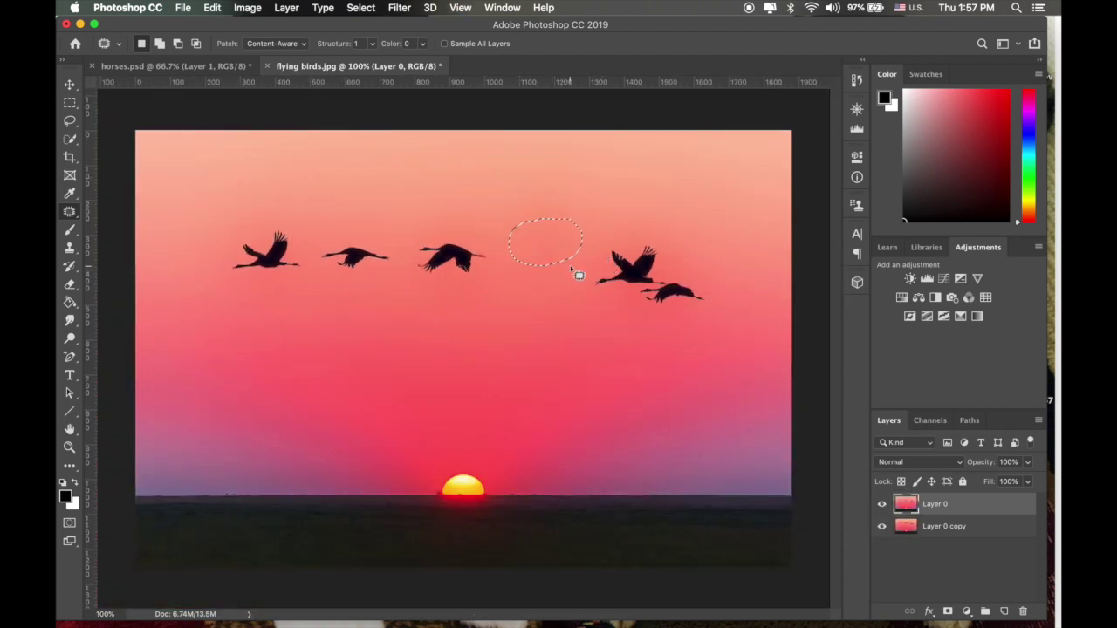
key(super+h)
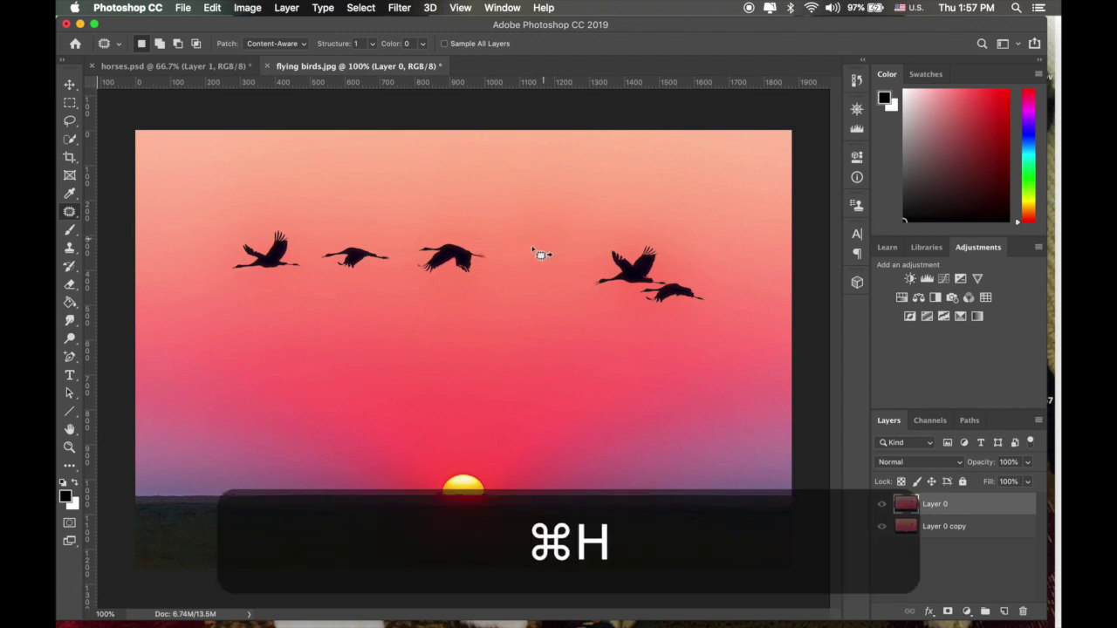
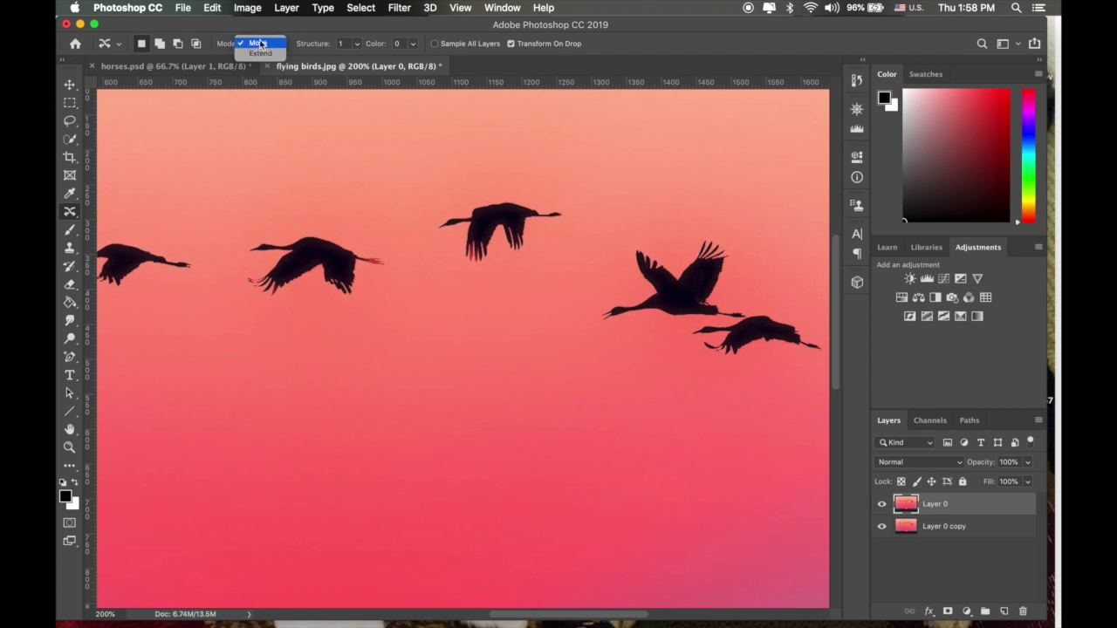
click(258, 44)
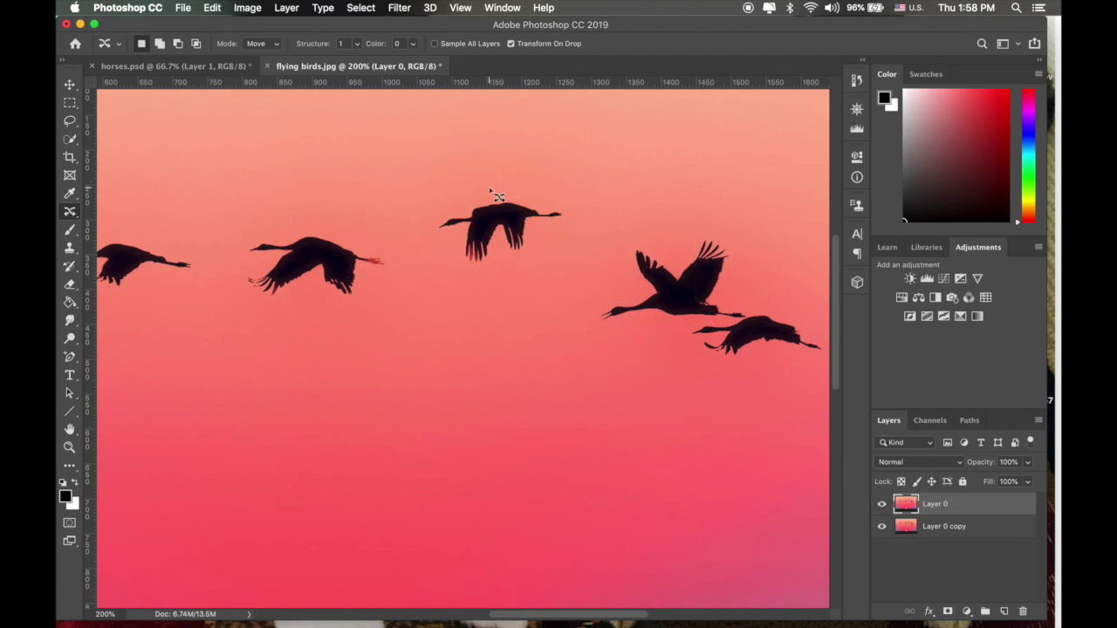
mouse_move(480, 192)
mouse_down()
mouse_move(499, 184)
mouse_move(484, 194)
mouse_up()
key(super+z)
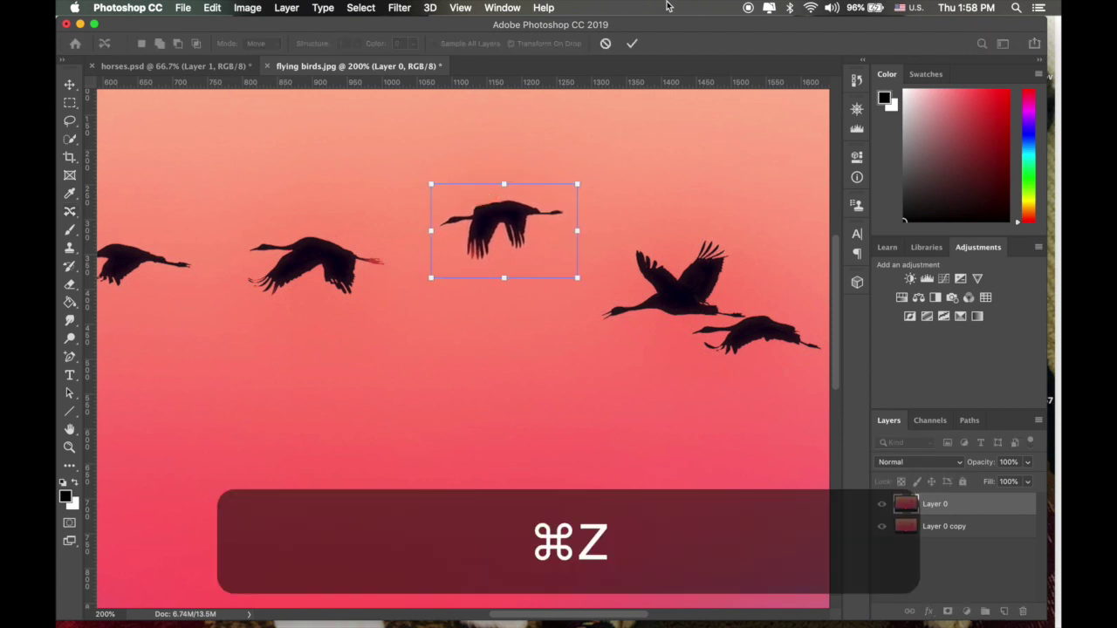
click(606, 43)
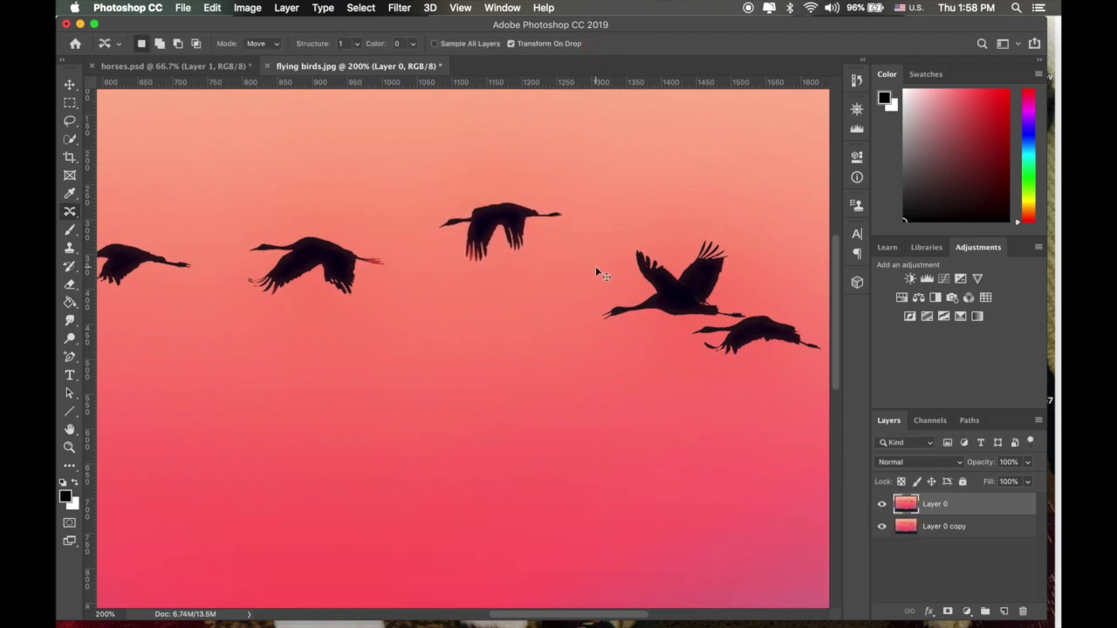
key(super+z)
Outline the fourth bird with the Content-Aware Move tool in Move mode and relocate it to the open sky below the flock
click(70, 212)
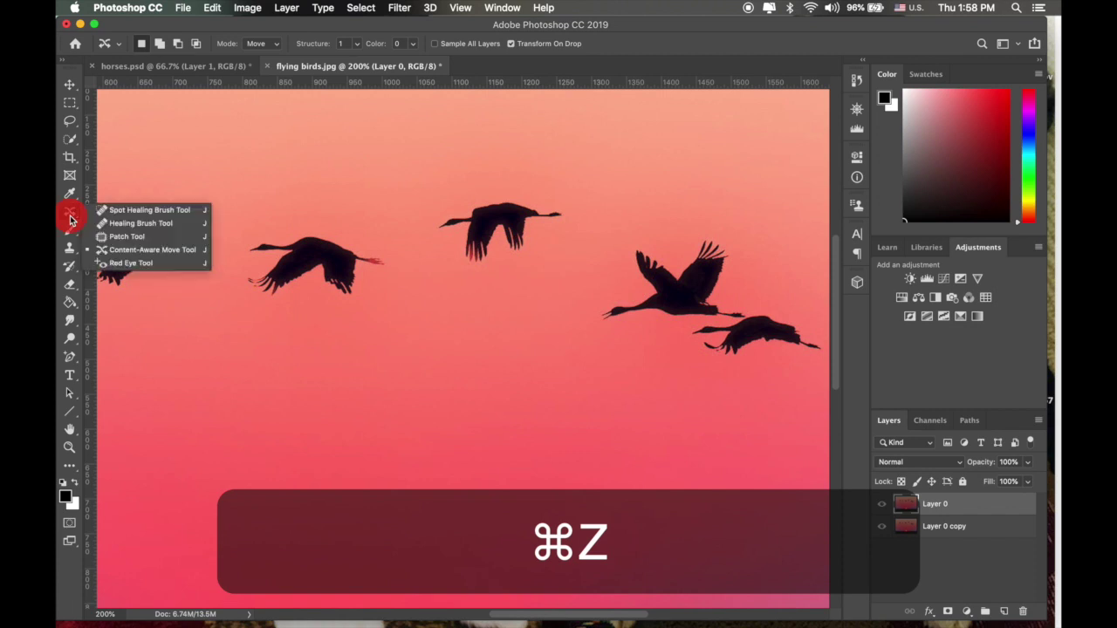
click(124, 250)
mouse_move(503, 164)
mouse_down()
mouse_move(564, 185)
mouse_move(566, 245)
mouse_move(543, 274)
mouse_move(485, 285)
mouse_move(429, 251)
mouse_move(422, 220)
mouse_move(439, 180)
mouse_move(504, 164)
mouse_up()
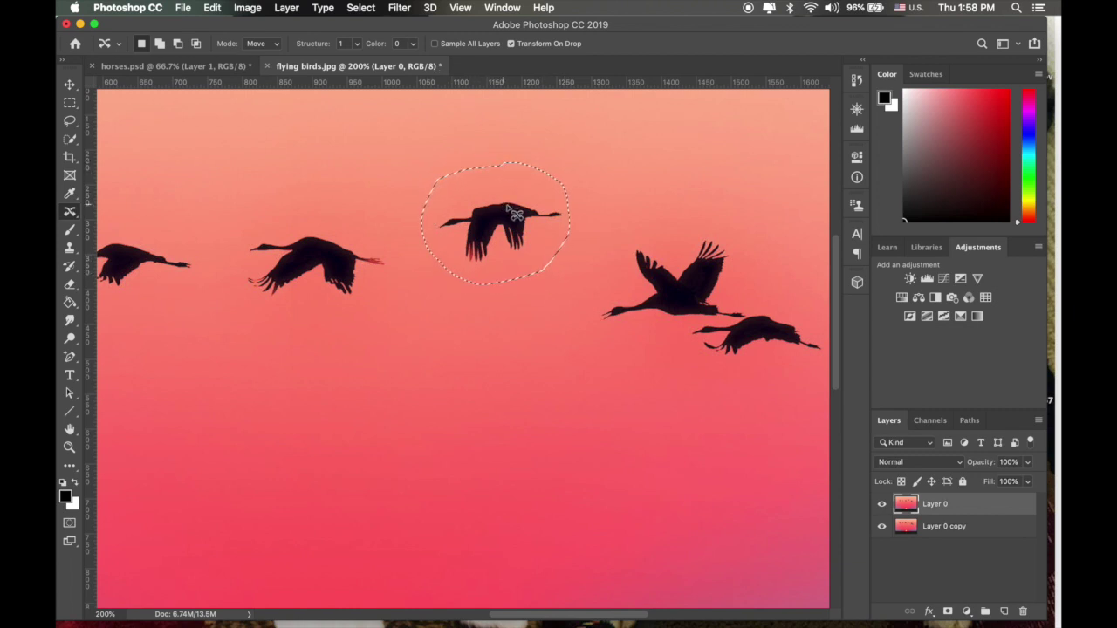
drag(504, 224, 420, 429)
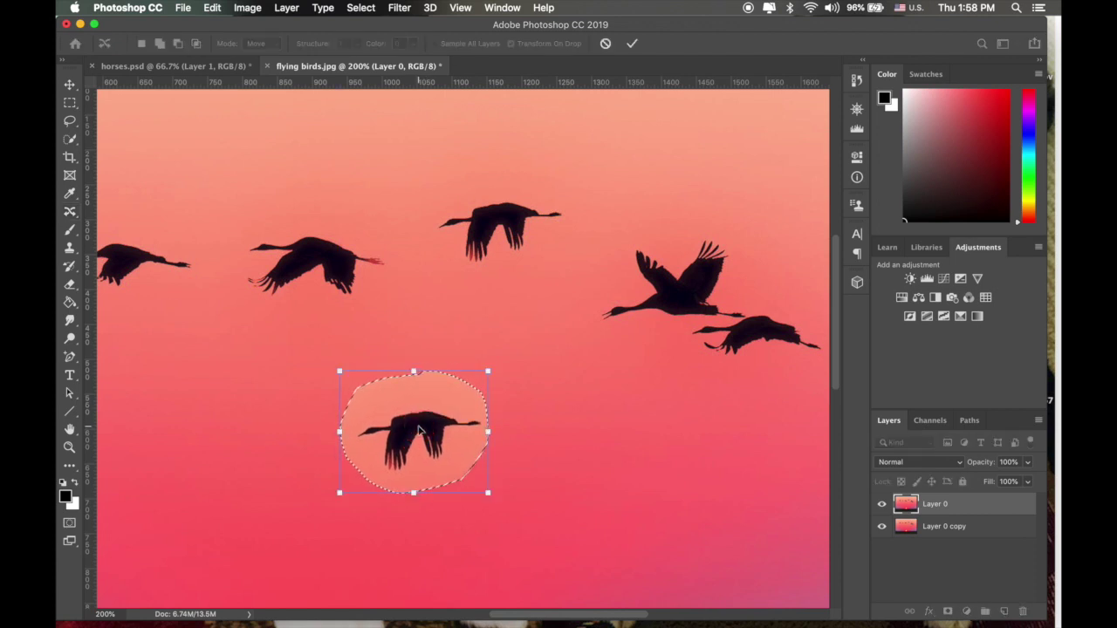
click(632, 43)
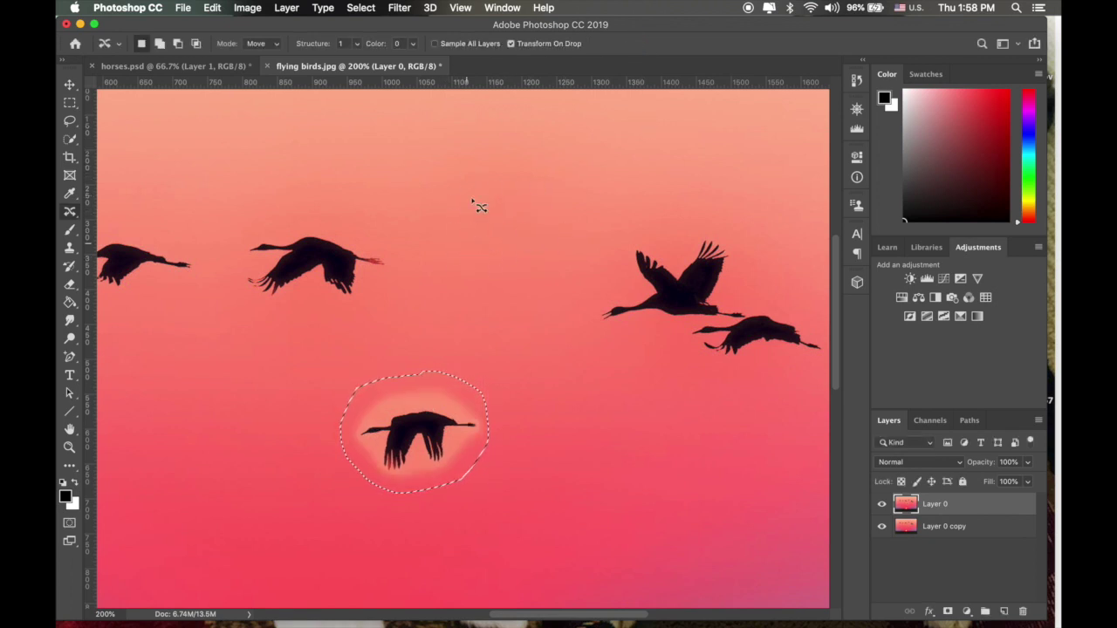
Hide the selection edges and examine the blending around the moved bird at full-image and 300% views
scroll(480, 281, down, 1)
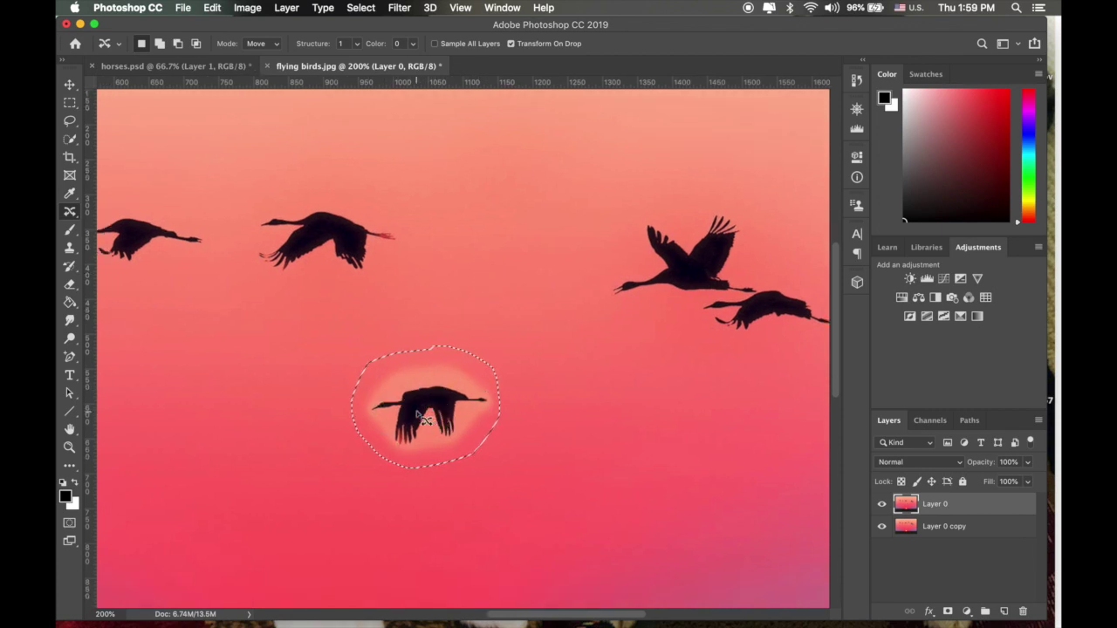
key(super+h)
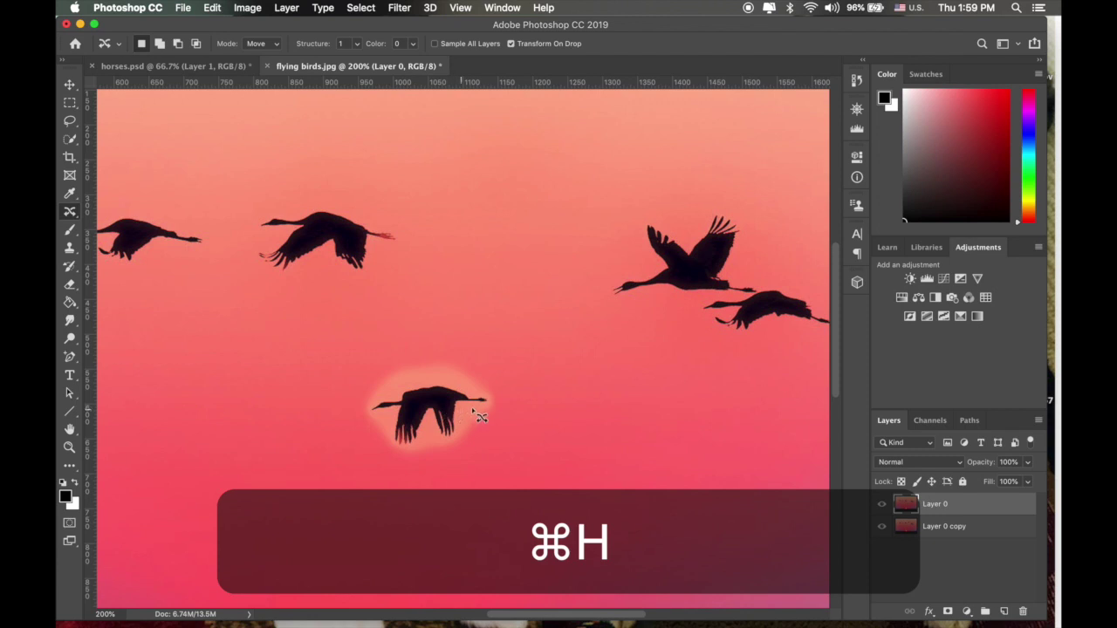
key(super+minus)
key(super+minus)
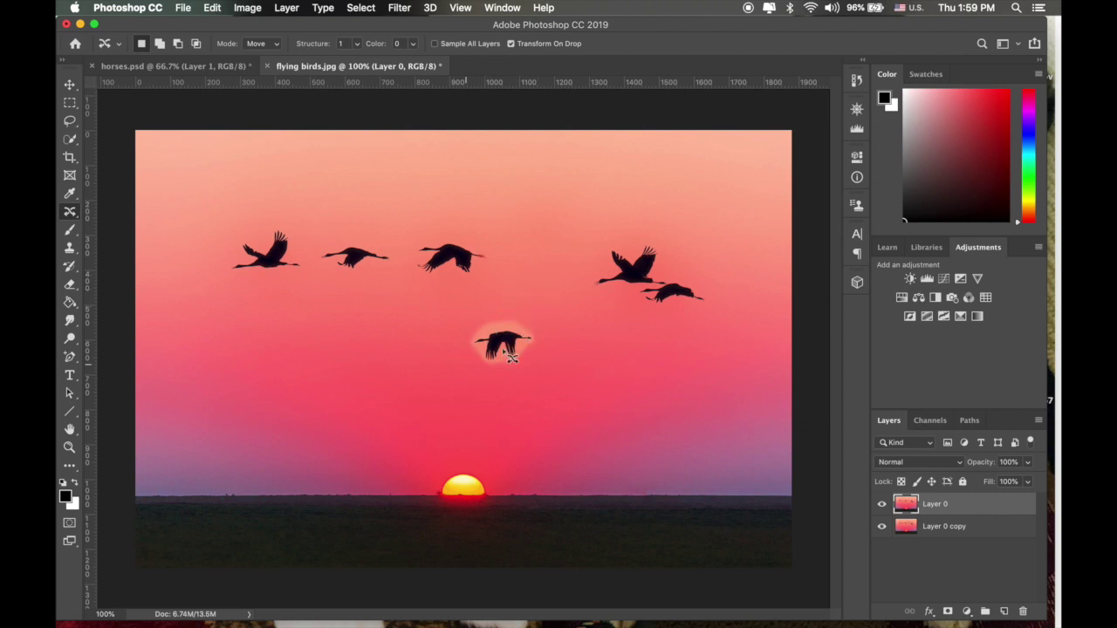
key(super+equal)
key(super+equal)
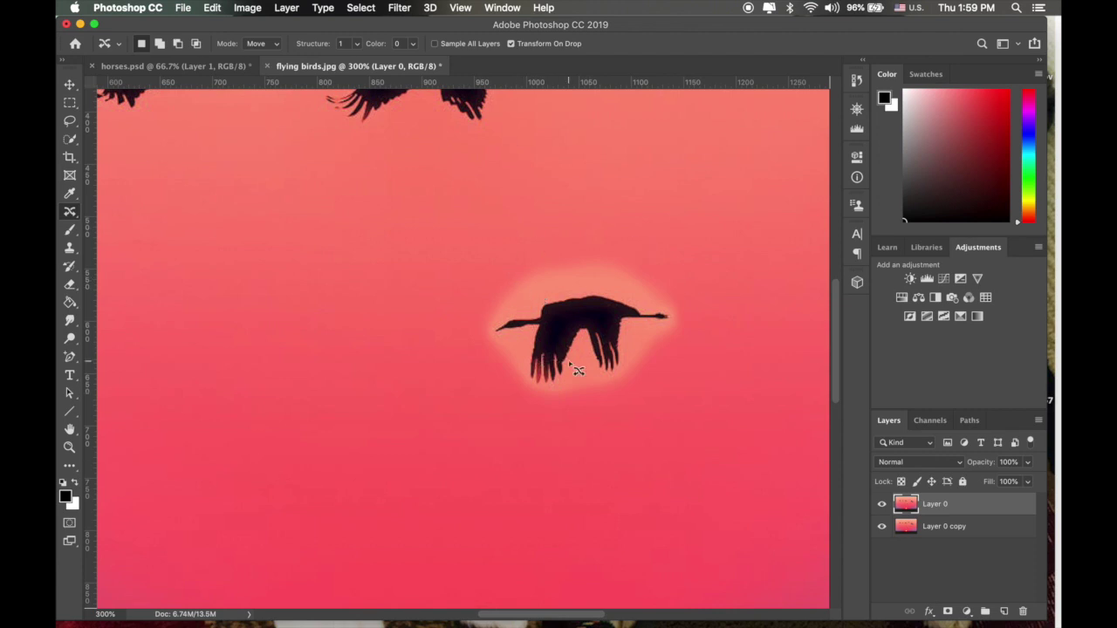
scroll(576, 368, right, 2)
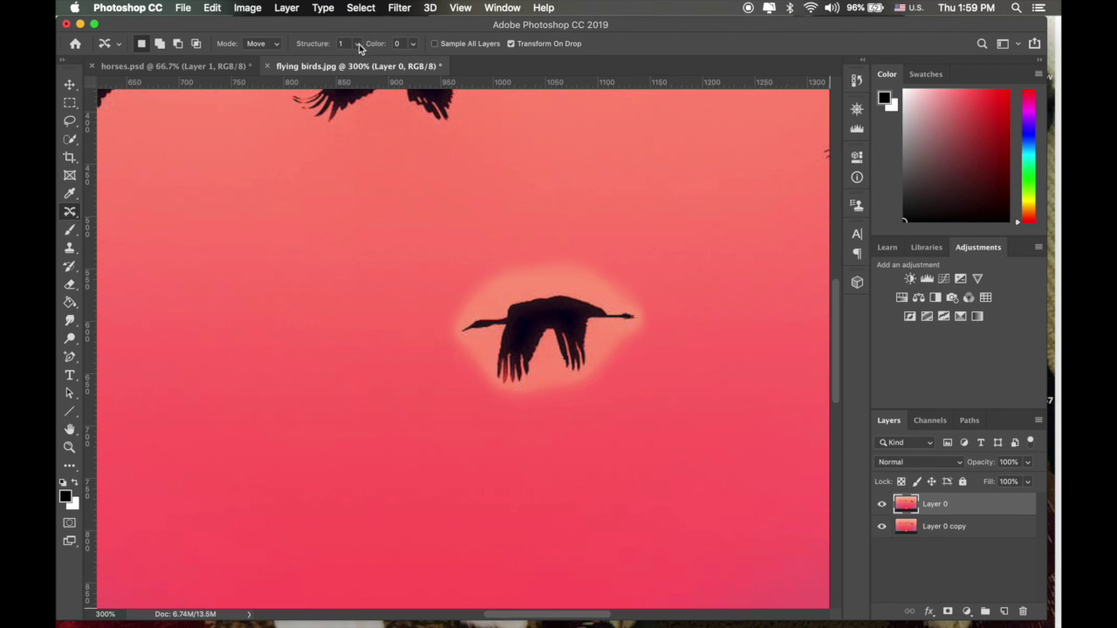
key(super+h)
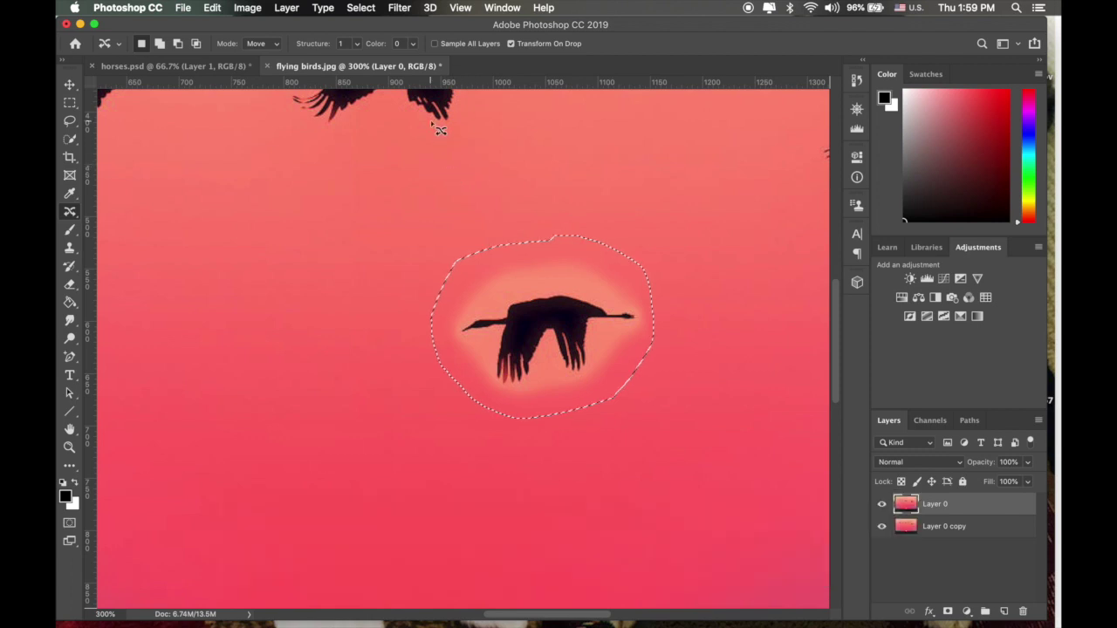
key(super+h)
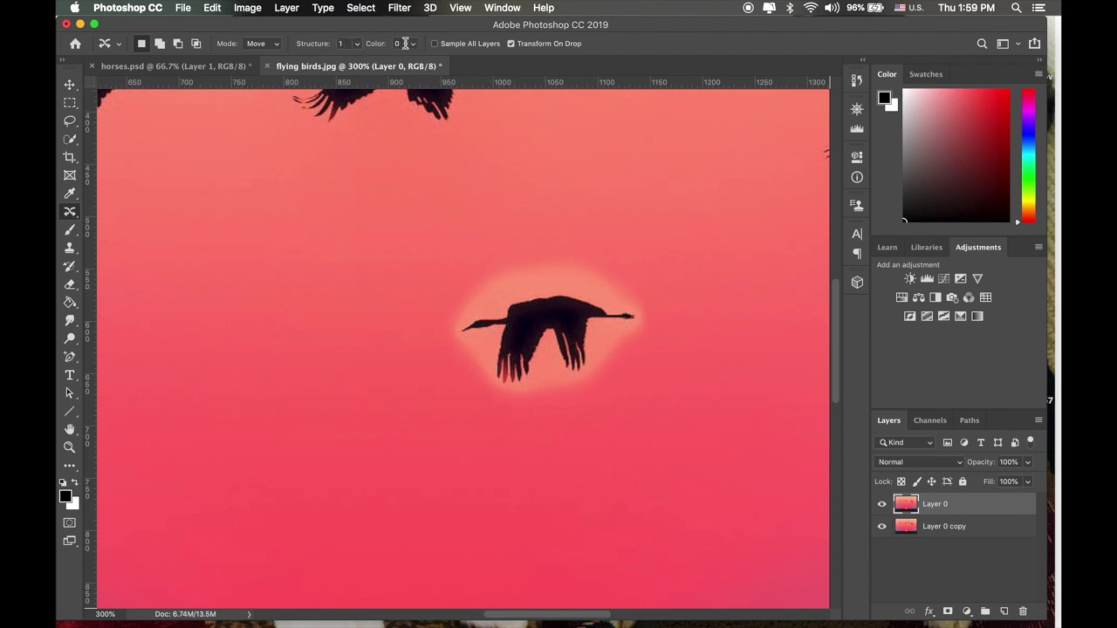
Compare Structure values of 7, 5, 2 and 1 on the moved bird
click(358, 46)
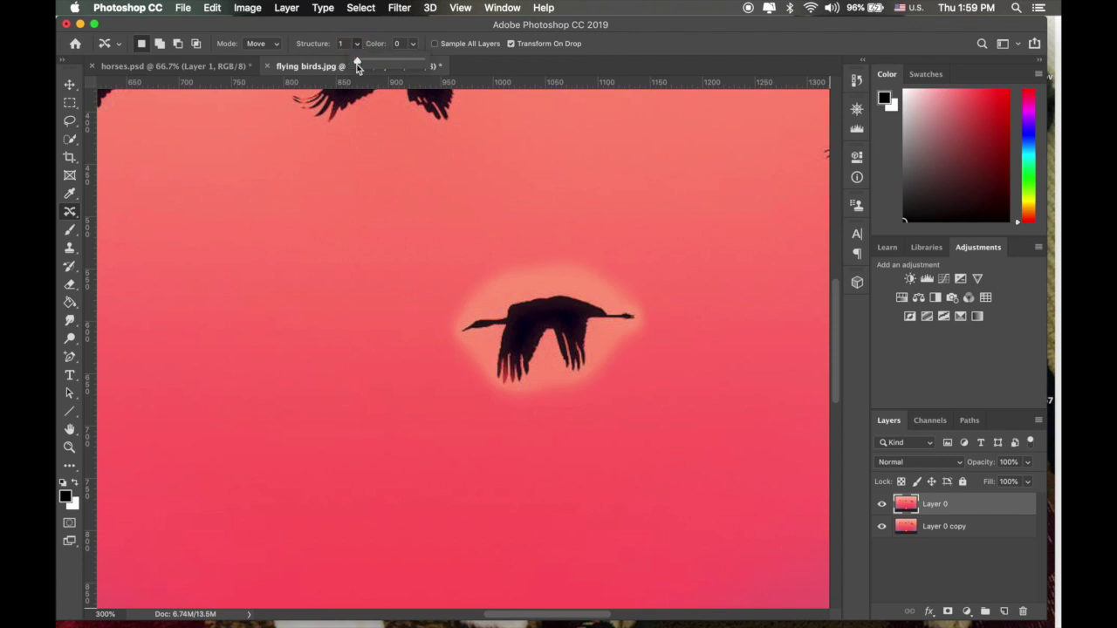
click(357, 63)
drag(363, 66, 431, 67)
click(357, 44)
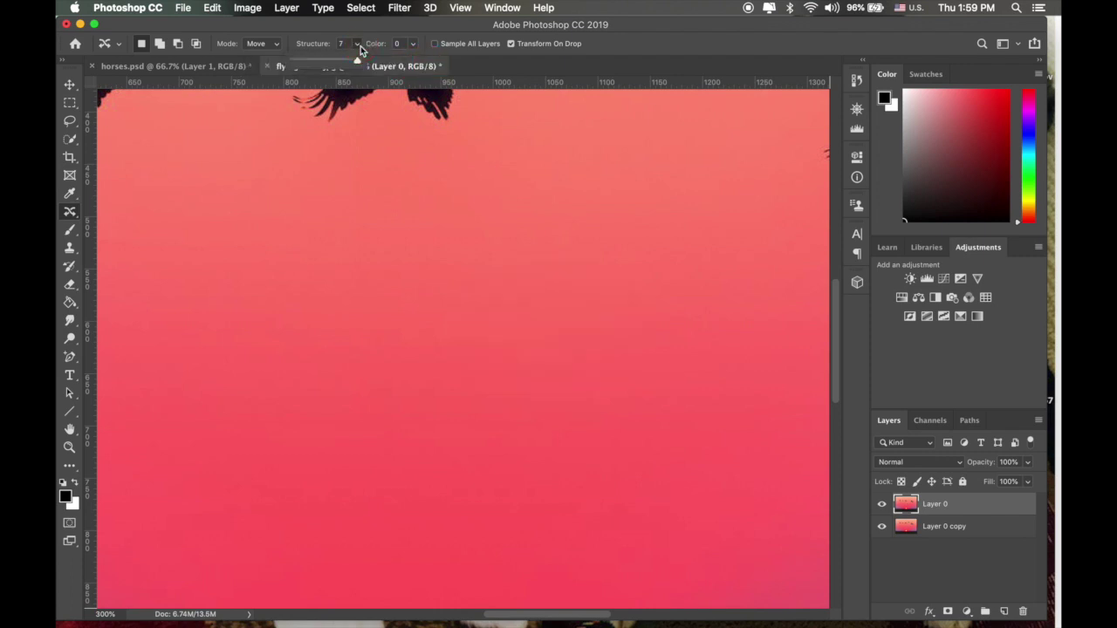
drag(361, 61, 340, 66)
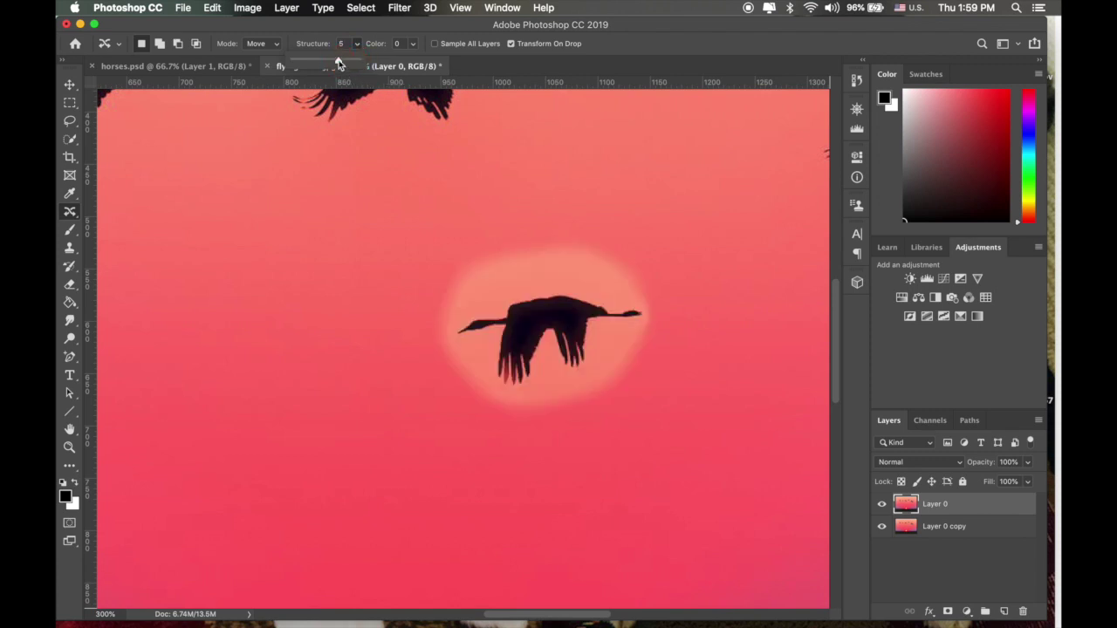
drag(339, 63, 301, 64)
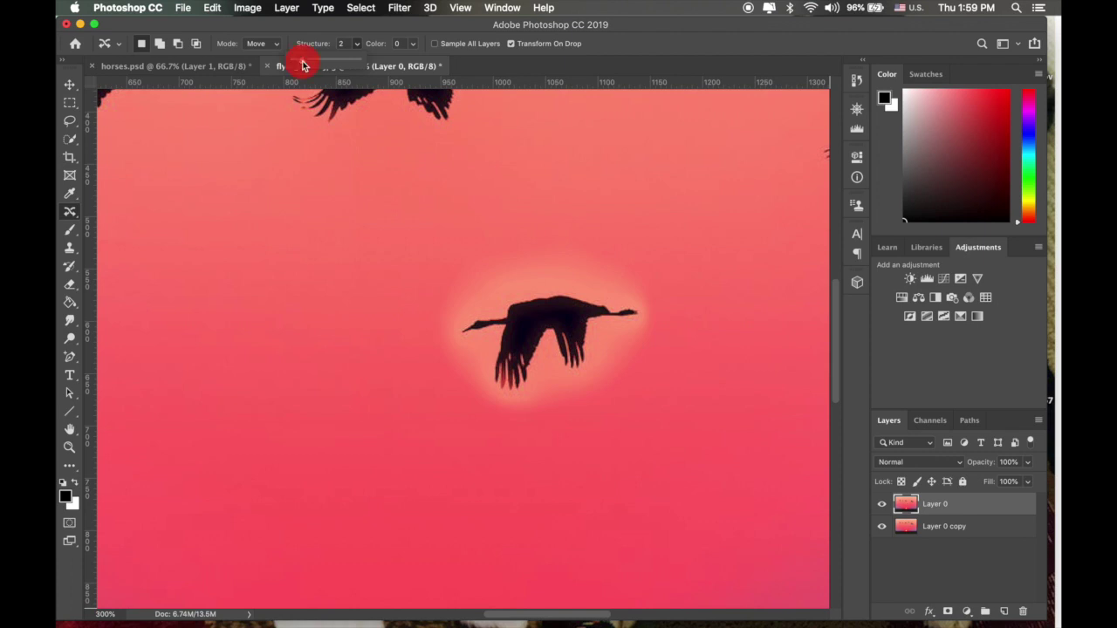
mouse_move(302, 66)
mouse_down()
mouse_move(357, 66)
mouse_move(290, 67)
mouse_up()
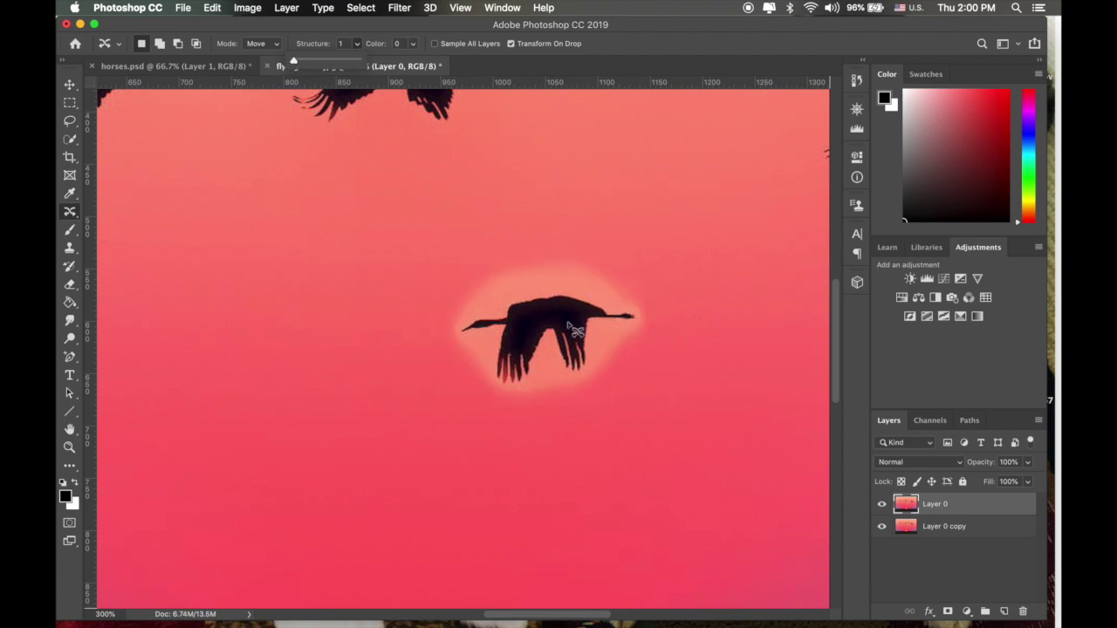
Test the moved bird's Structure at 7 and 1, and set it to 4
scroll(597, 347, up, 3)
scroll(597, 346, right, 1)
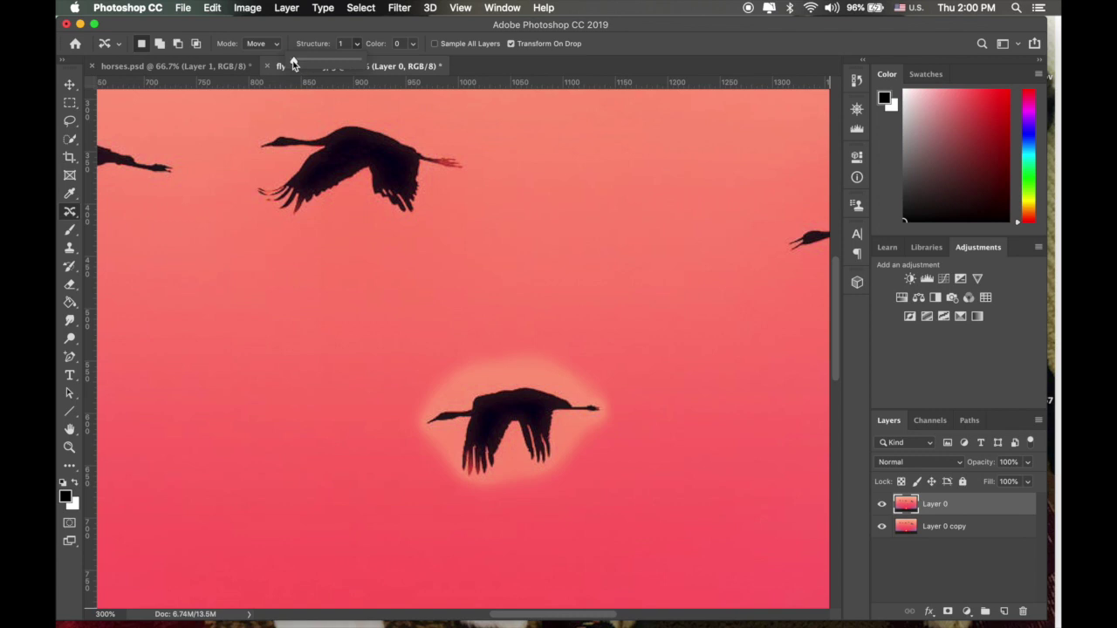
drag(292, 60, 376, 57)
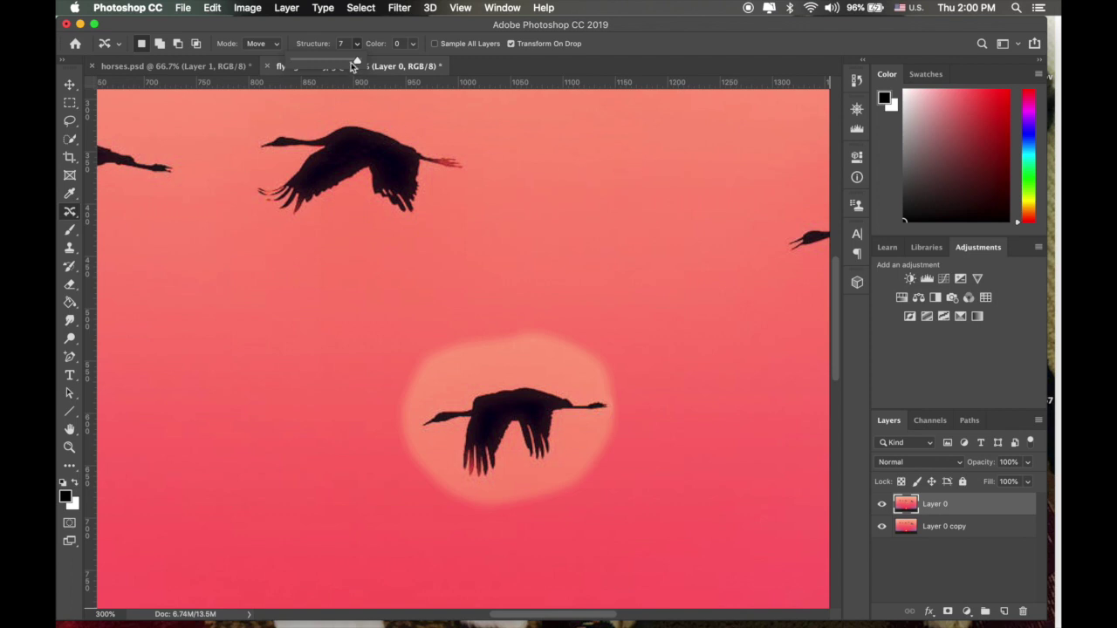
drag(356, 64, 293, 61)
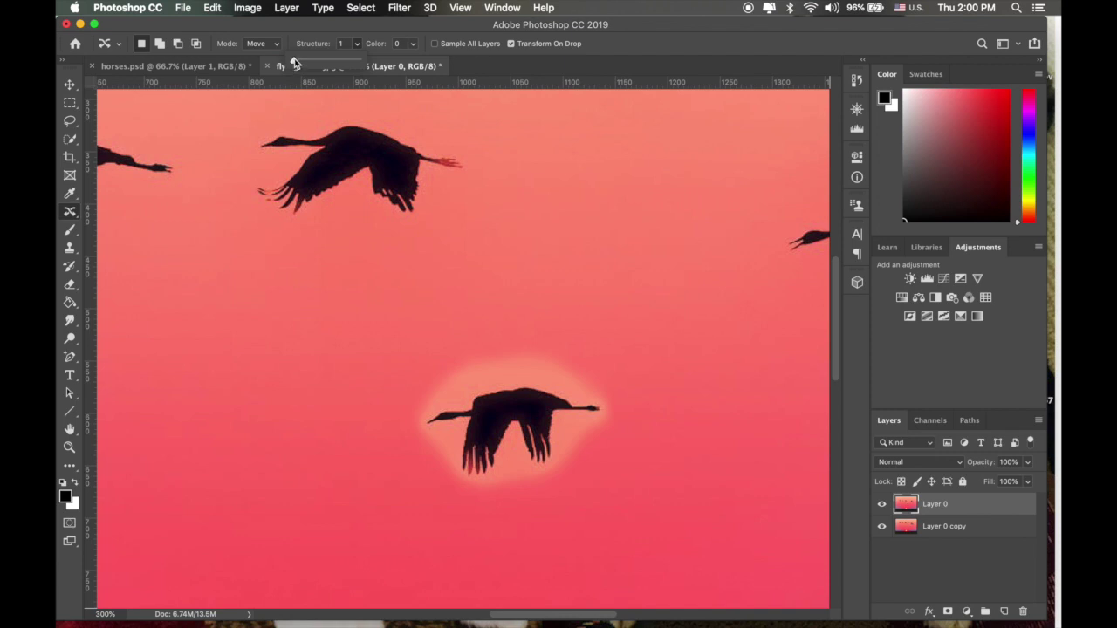
drag(294, 58, 328, 63)
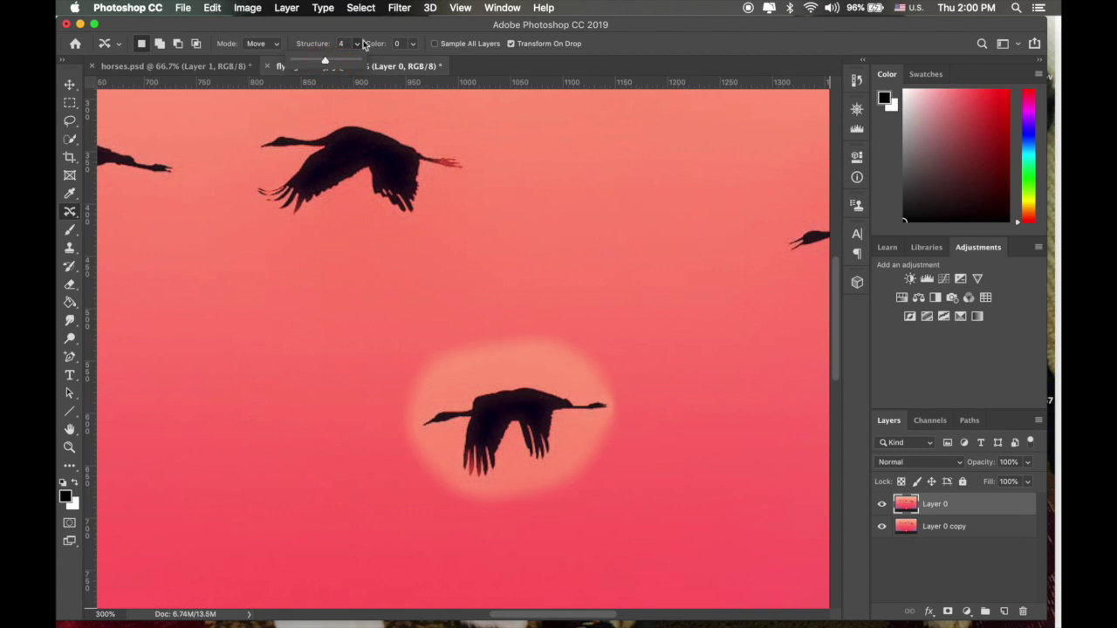
Test Color adaptation up to 10 on the moved bird and set it to 9, removing the pale halo
click(414, 44)
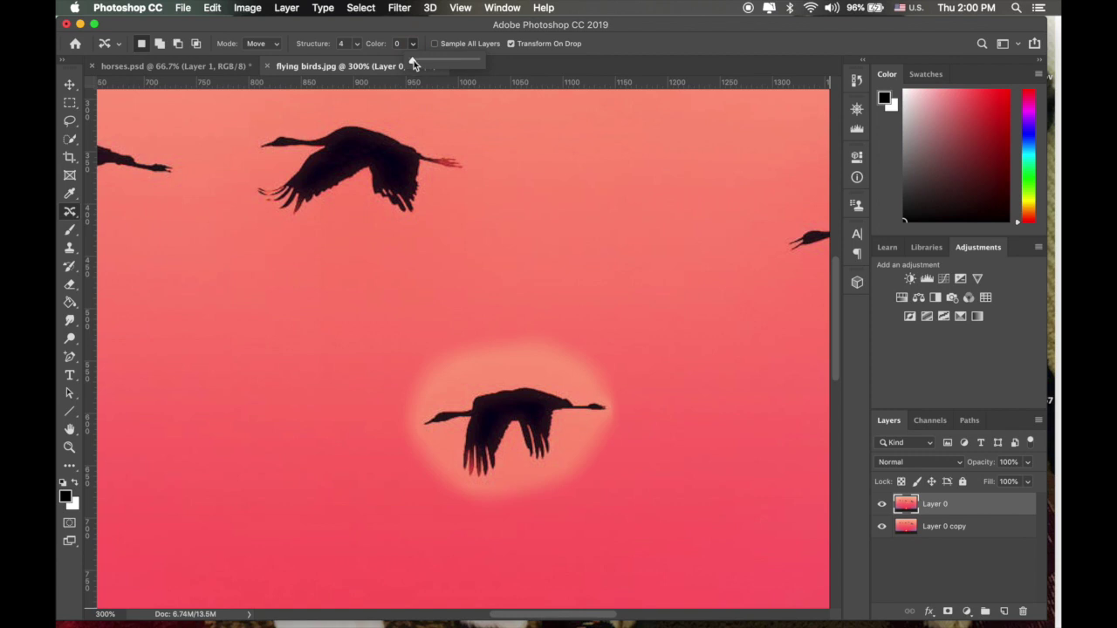
drag(413, 64, 430, 66)
drag(442, 64, 479, 66)
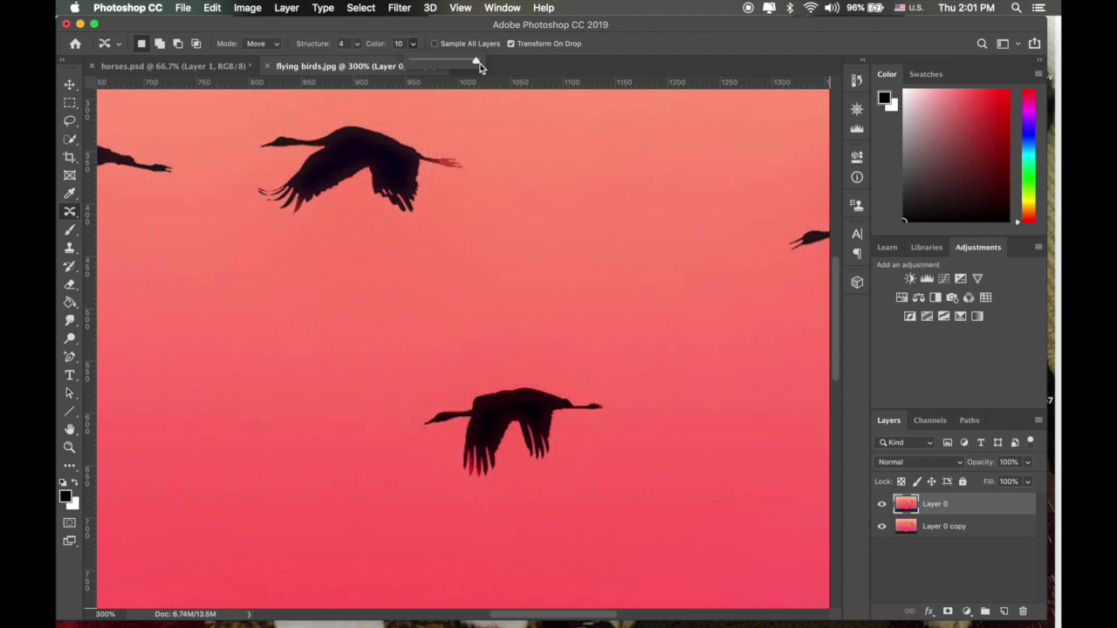
drag(478, 66, 474, 66)
key(super+minus)
key(super+minus)
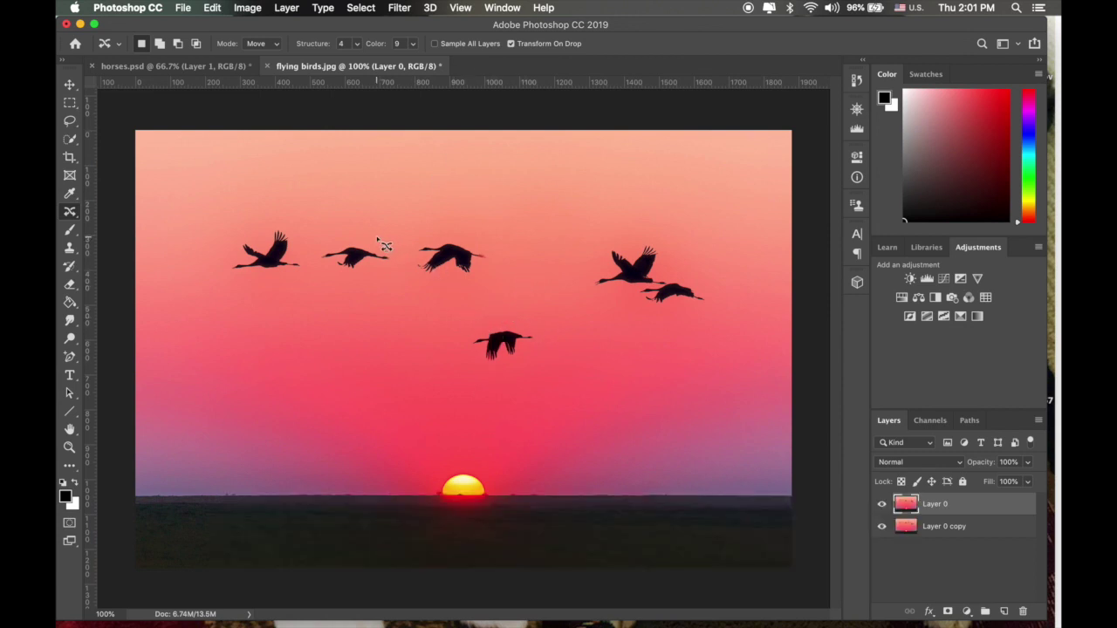
Relocate the second bird from the left to the sky below the flock with Content-Aware Move, and hide the selection edges
mouse_move(377, 237)
mouse_down()
mouse_move(393, 277)
mouse_move(355, 289)
mouse_move(315, 258)
mouse_move(322, 237)
mouse_move(347, 228)
mouse_move(376, 238)
mouse_move(357, 256)
mouse_move(339, 357)
mouse_up()
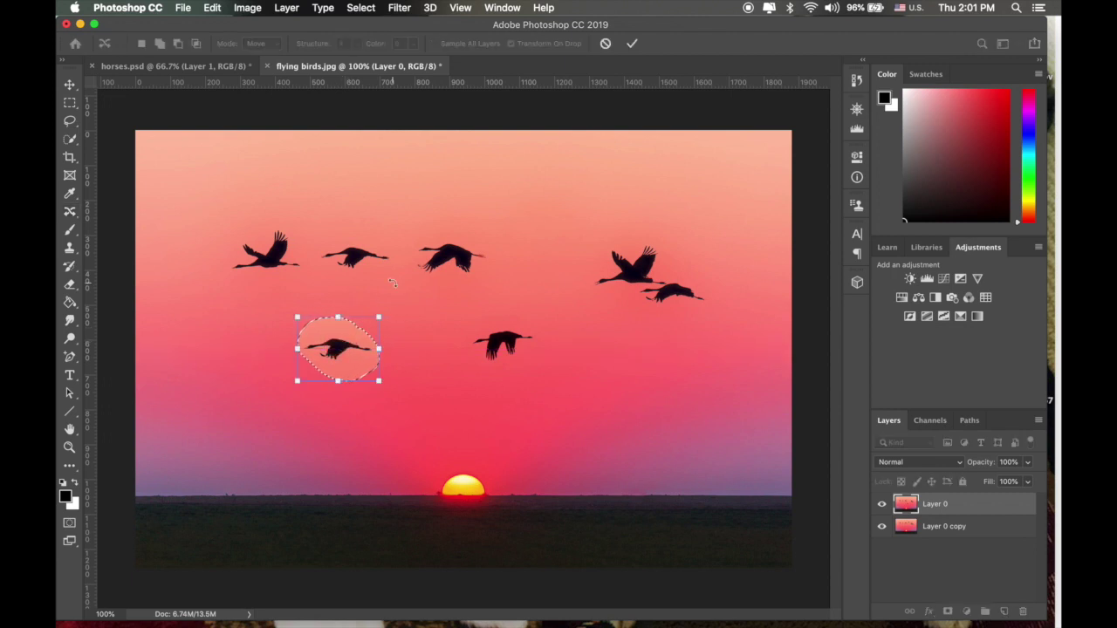
click(632, 44)
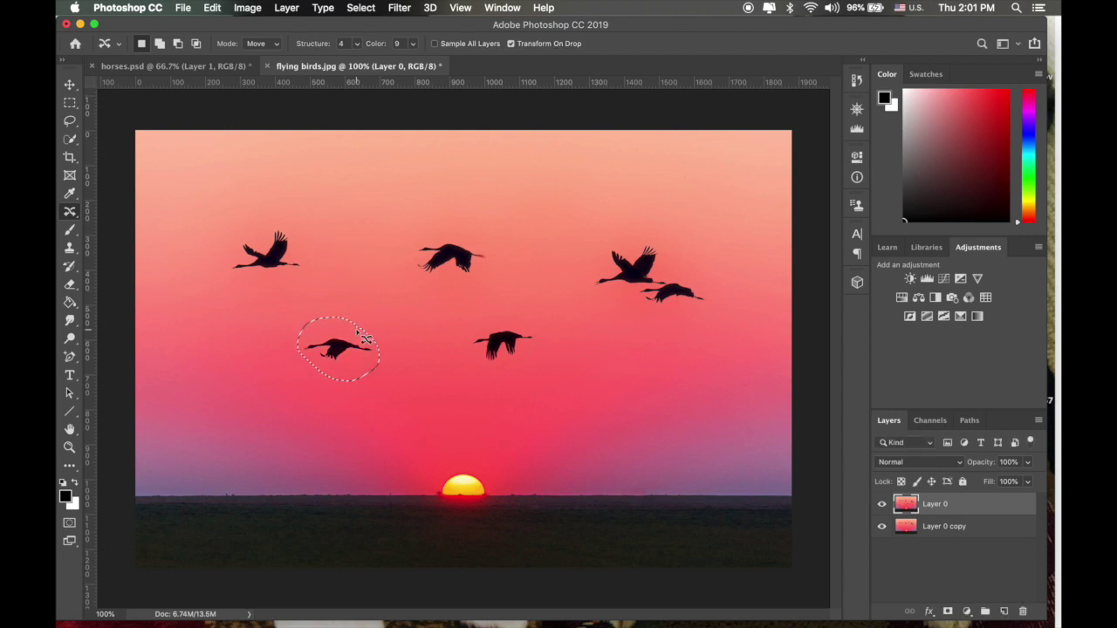
key(super+h)
key(super+h)
key(super+h)
key(super+equal)
scroll(447, 391, left, 2)
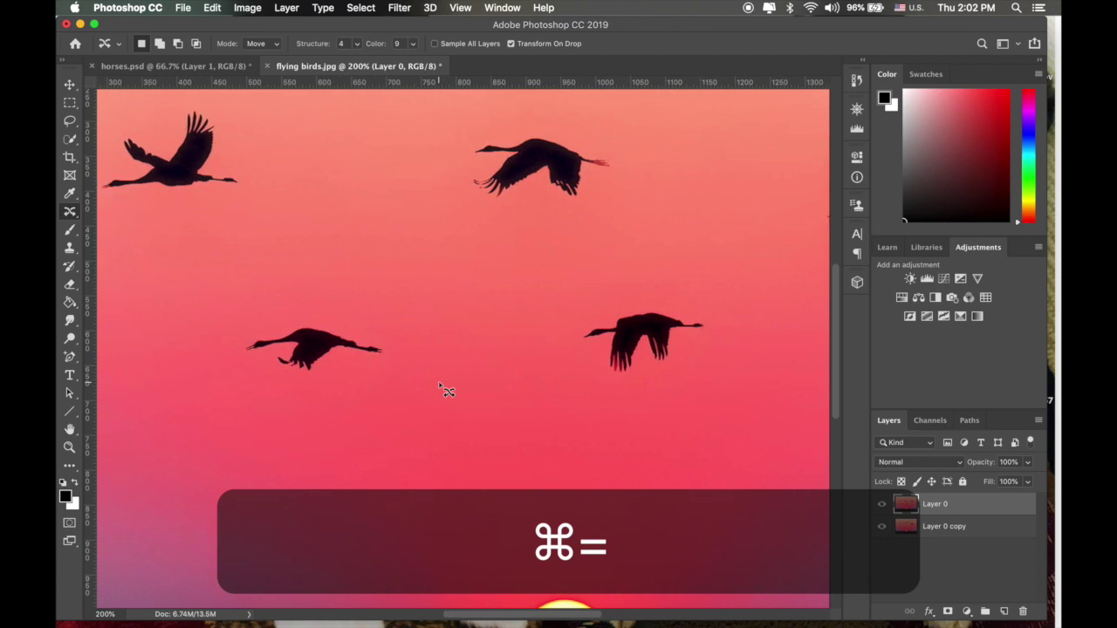
scroll(447, 391, up, 3)
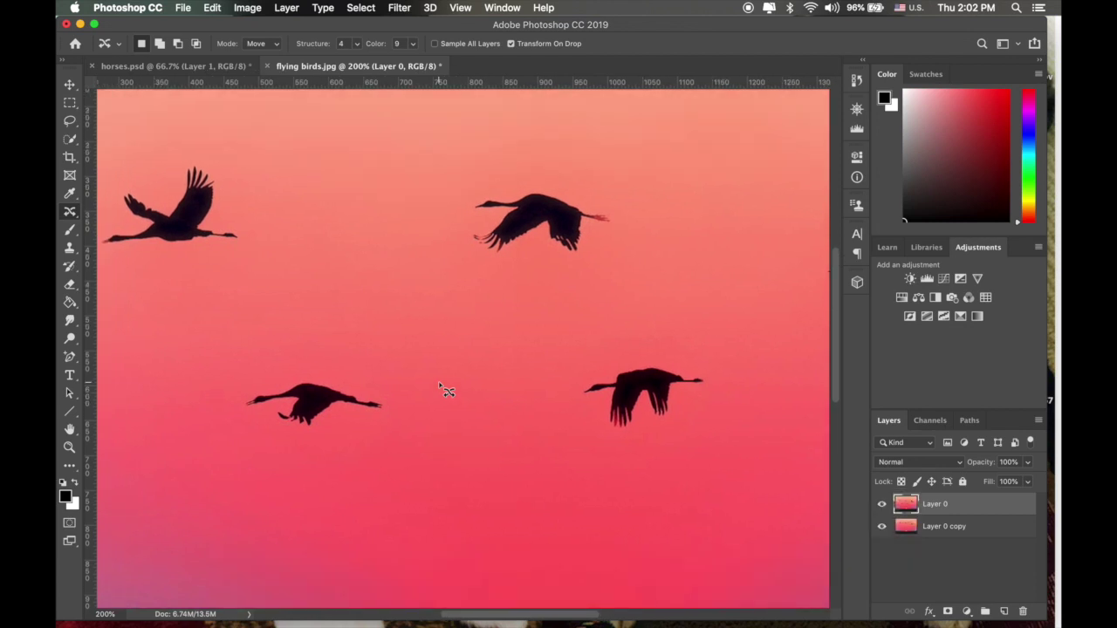
key(super+minus)
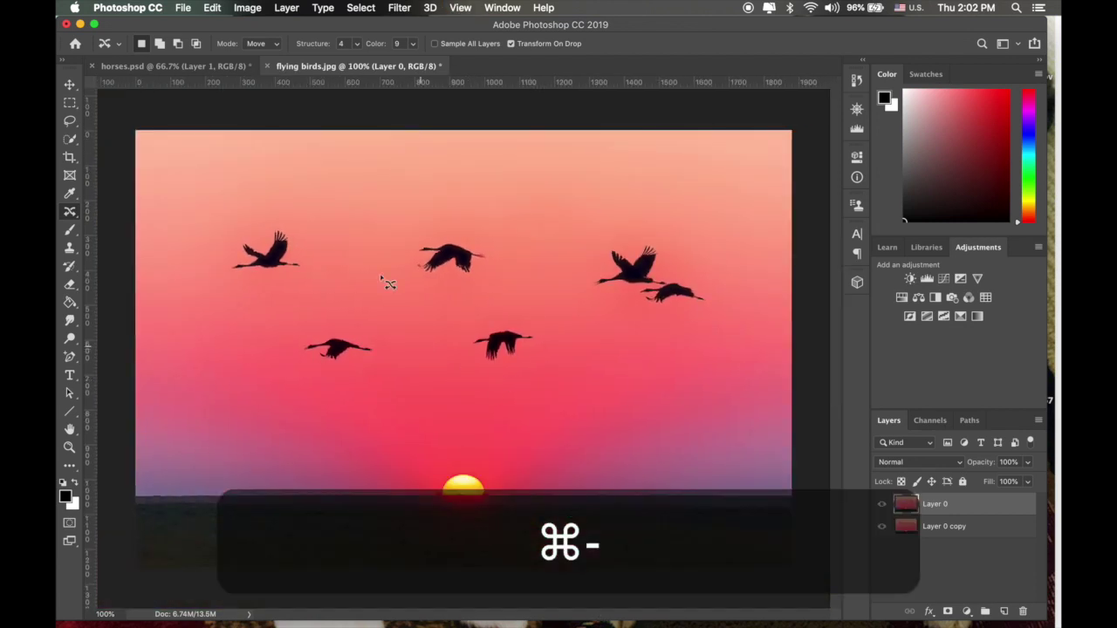
Open the horses.psd document and compare Layer 1's retouched version with the original Background, leaving Layer 1 hidden
click(153, 67)
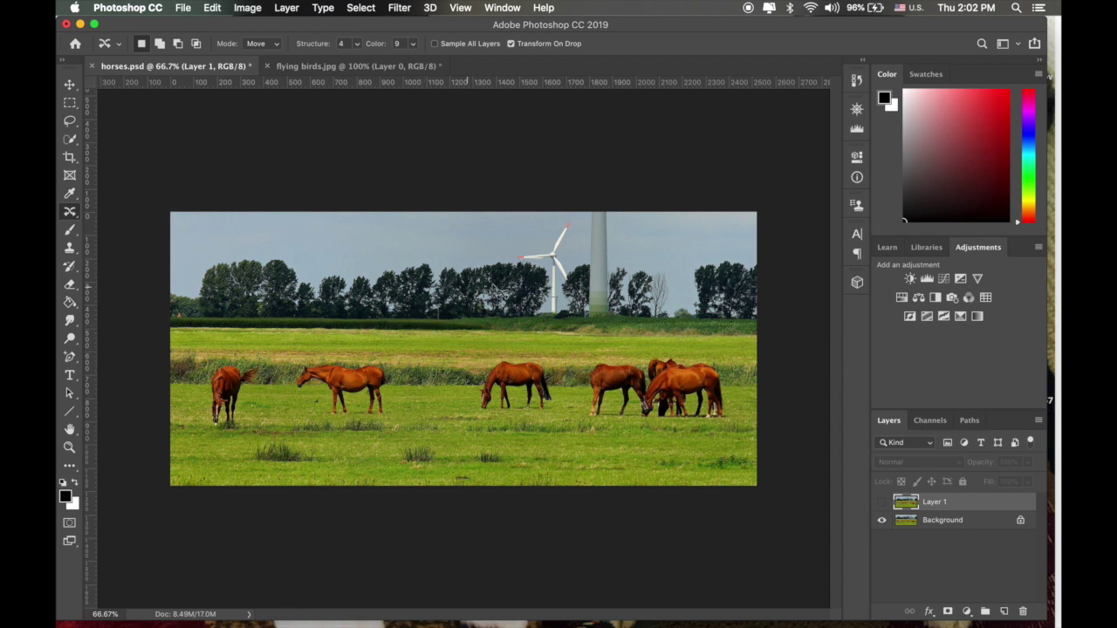
click(883, 504)
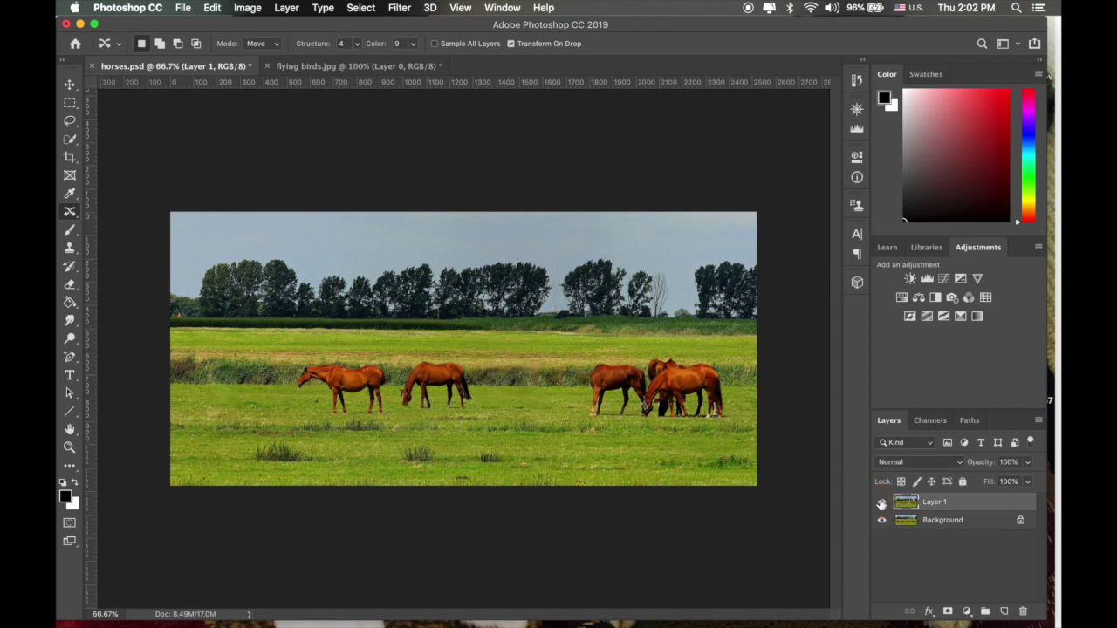
click(882, 504)
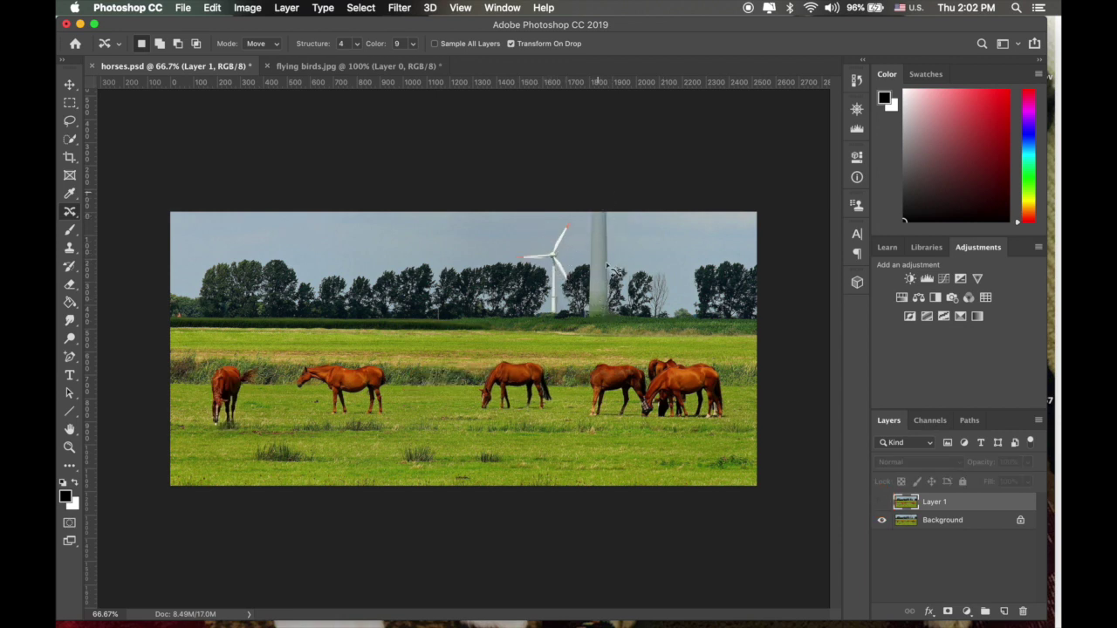
click(882, 503)
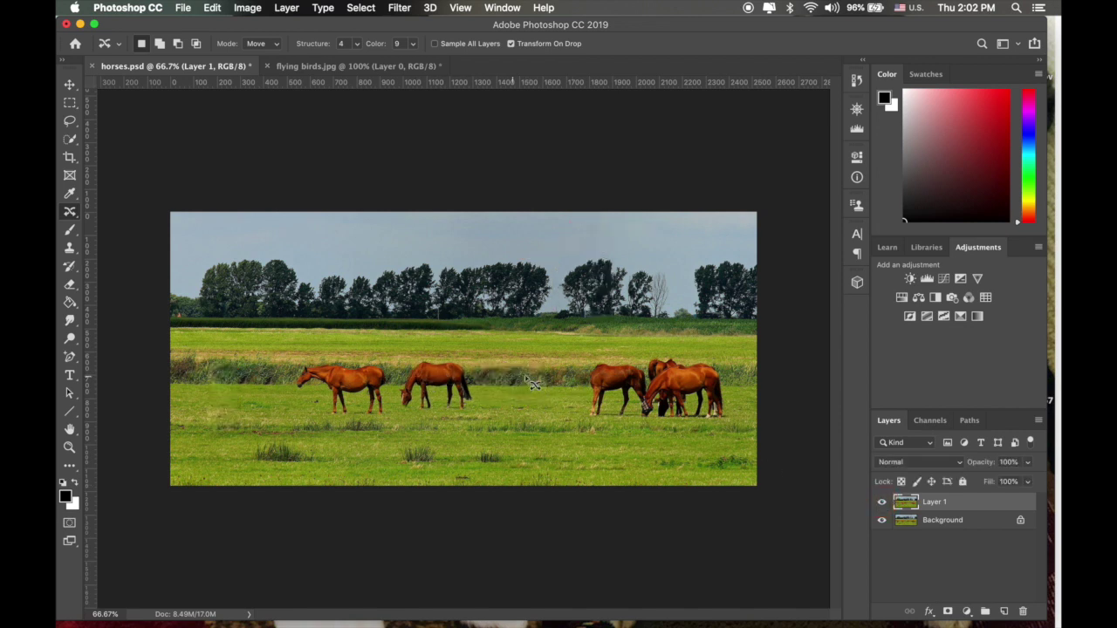
click(881, 503)
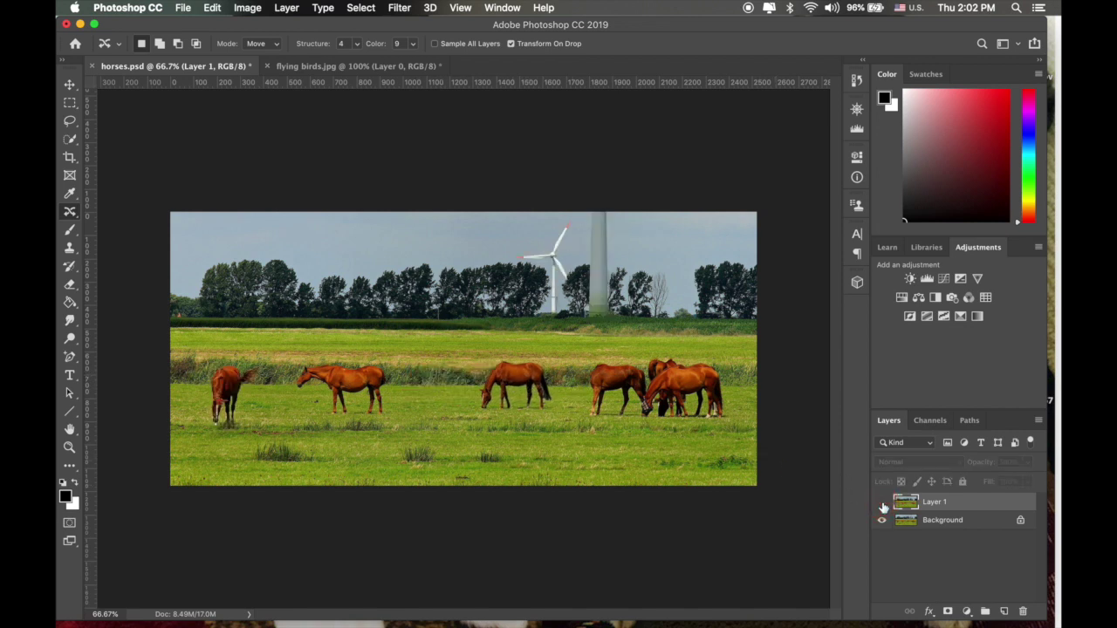
click(881, 503)
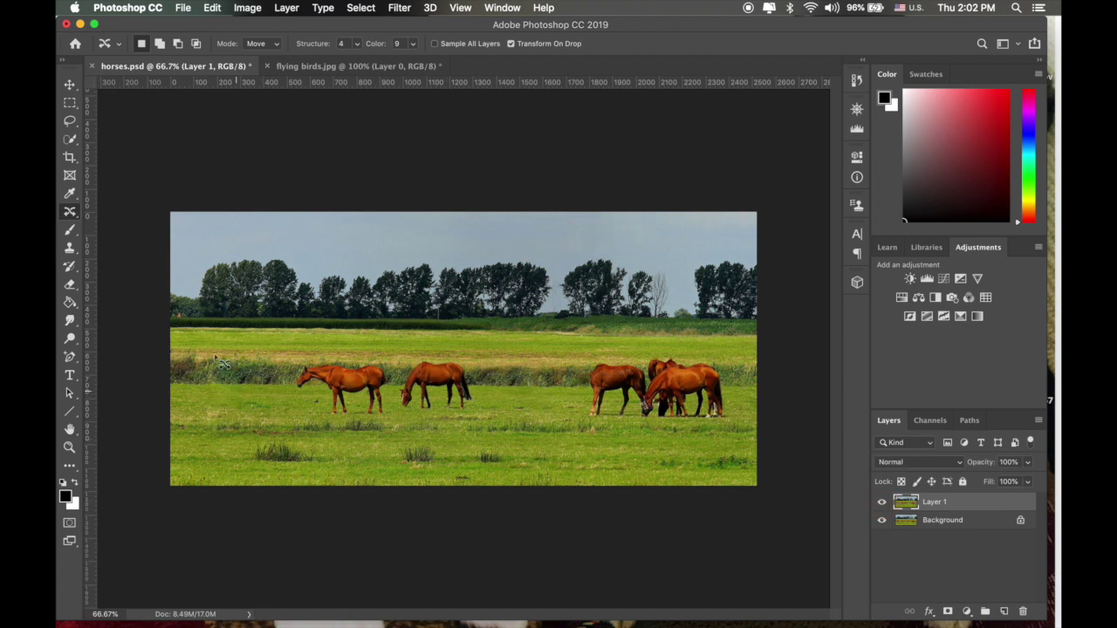
click(881, 504)
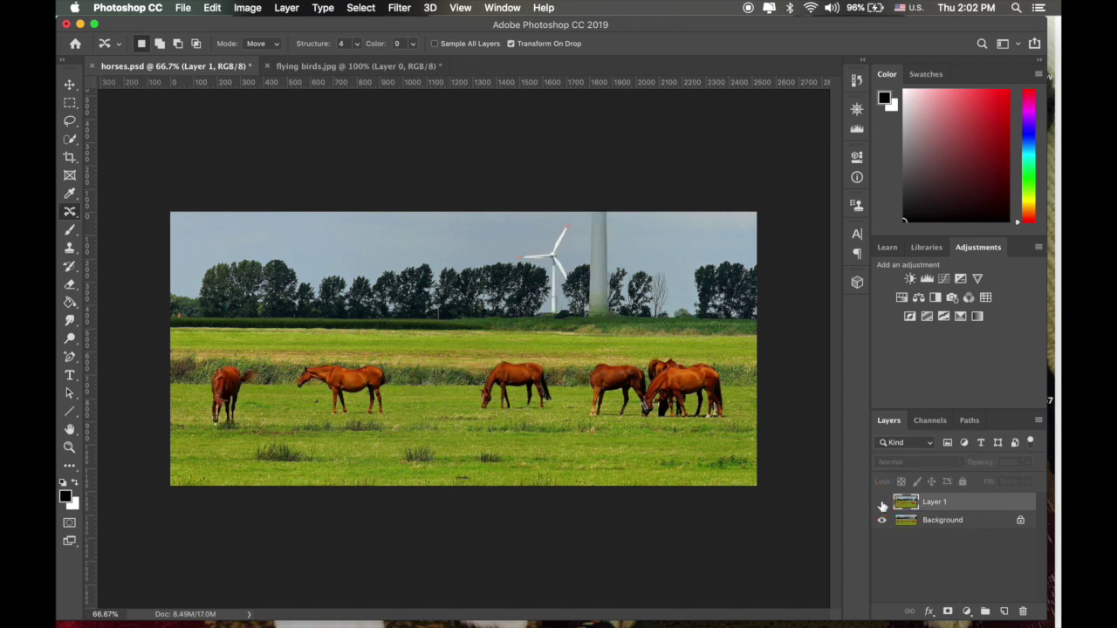
Select the Background layer and set the Content-Aware Move tool to Structure 1 and Color 0
click(937, 527)
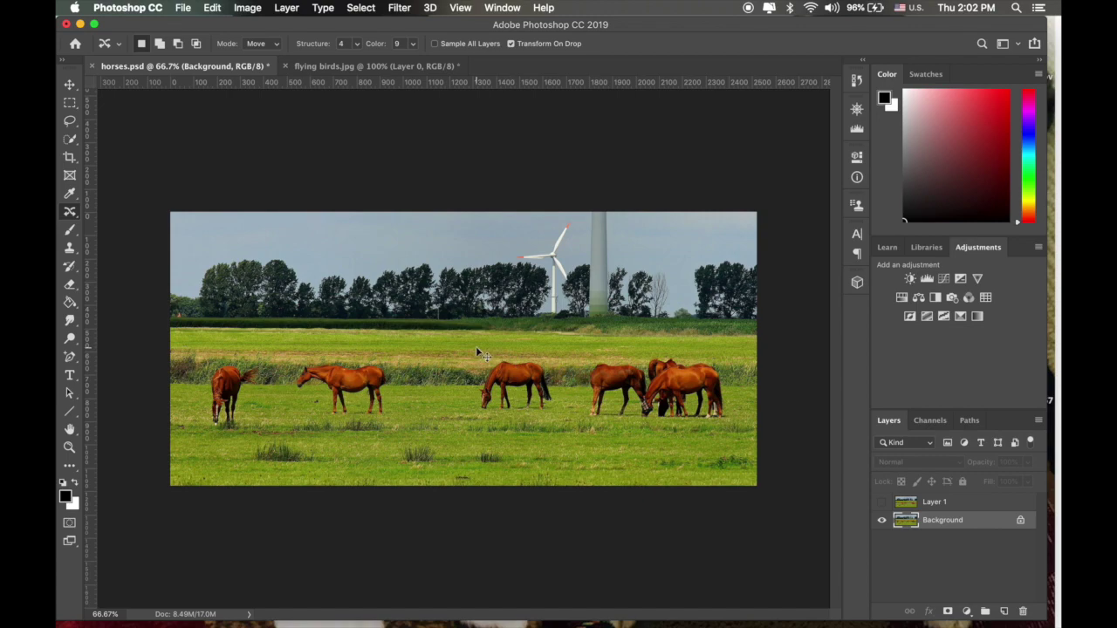
key(super+equal)
key(super+equal)
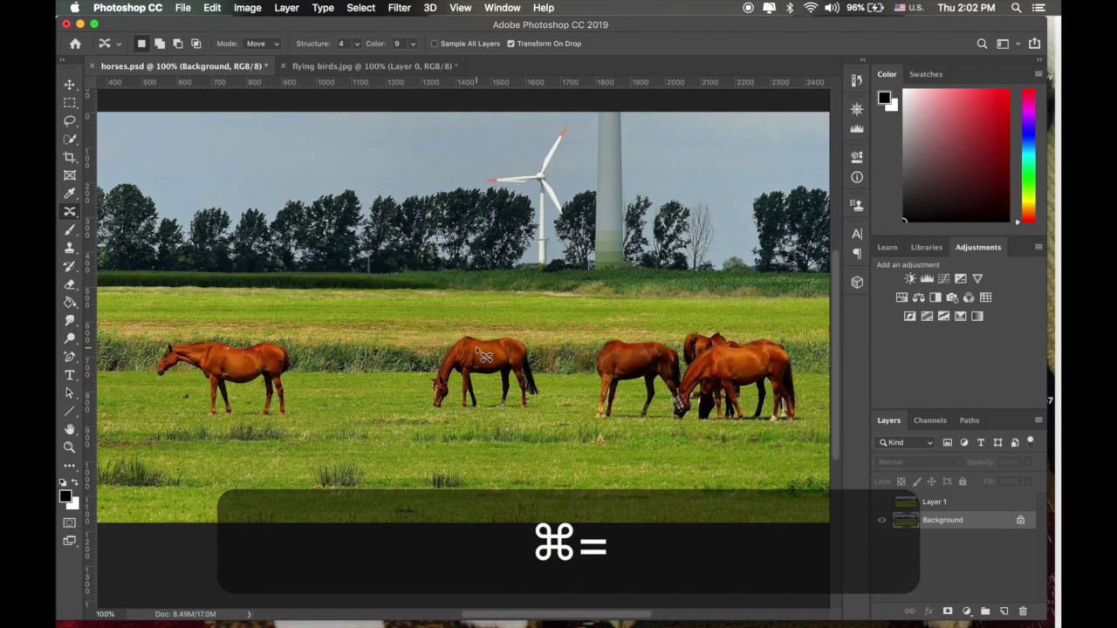
scroll(483, 355, down, 2)
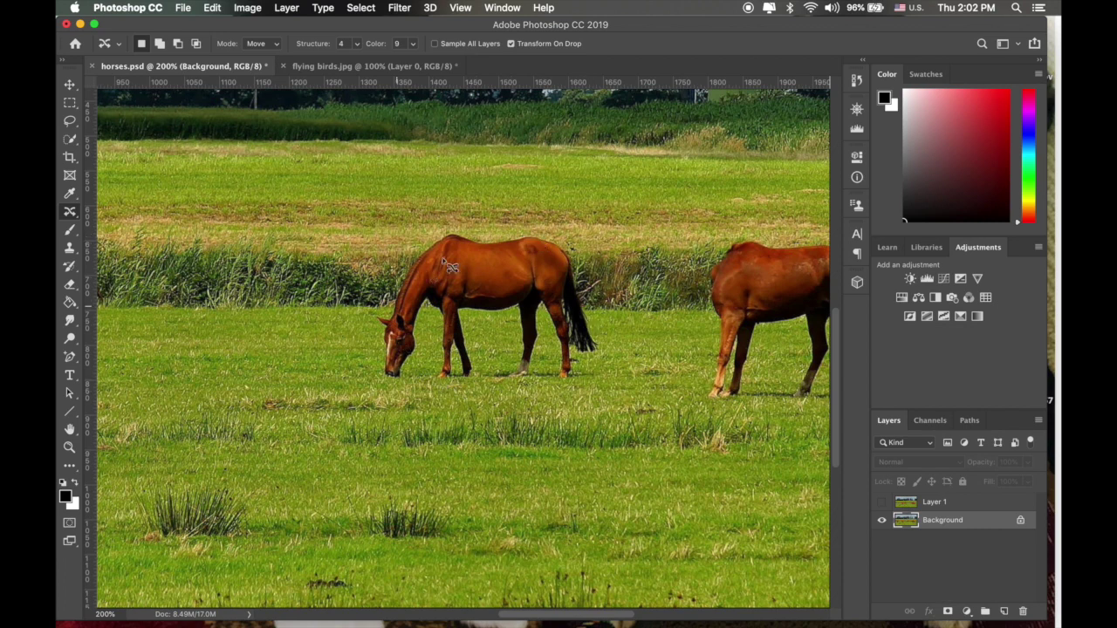
scroll(503, 370, left, 2)
scroll(504, 370, left, 3)
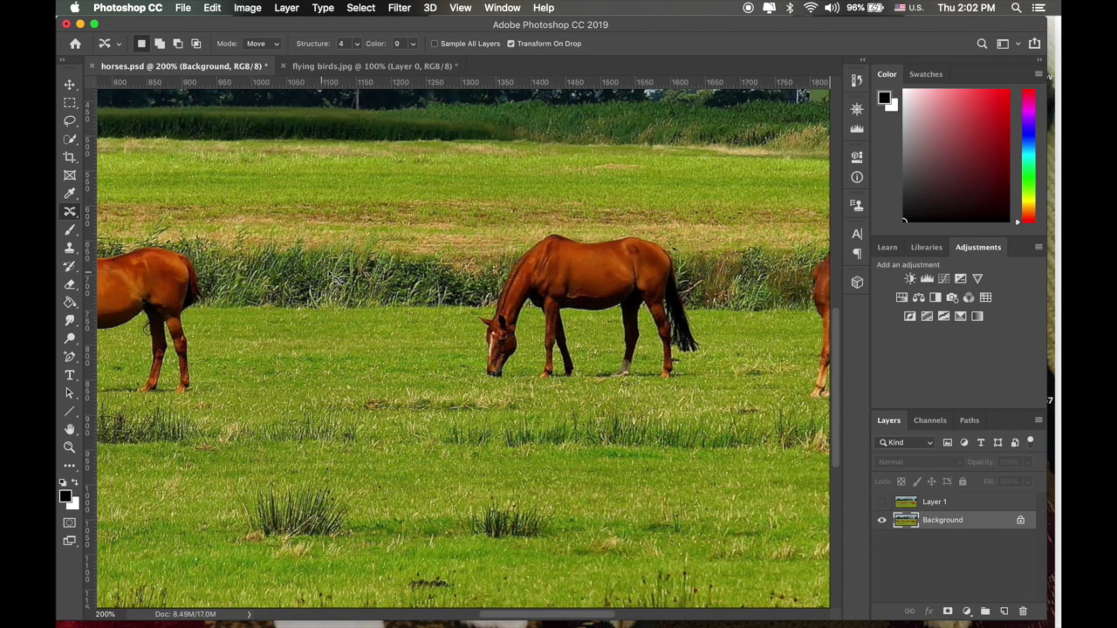
drag(70, 212, 116, 254)
scroll(379, 273, right, 3)
scroll(379, 273, right, 2)
drag(361, 45, 270, 48)
drag(410, 46, 304, 58)
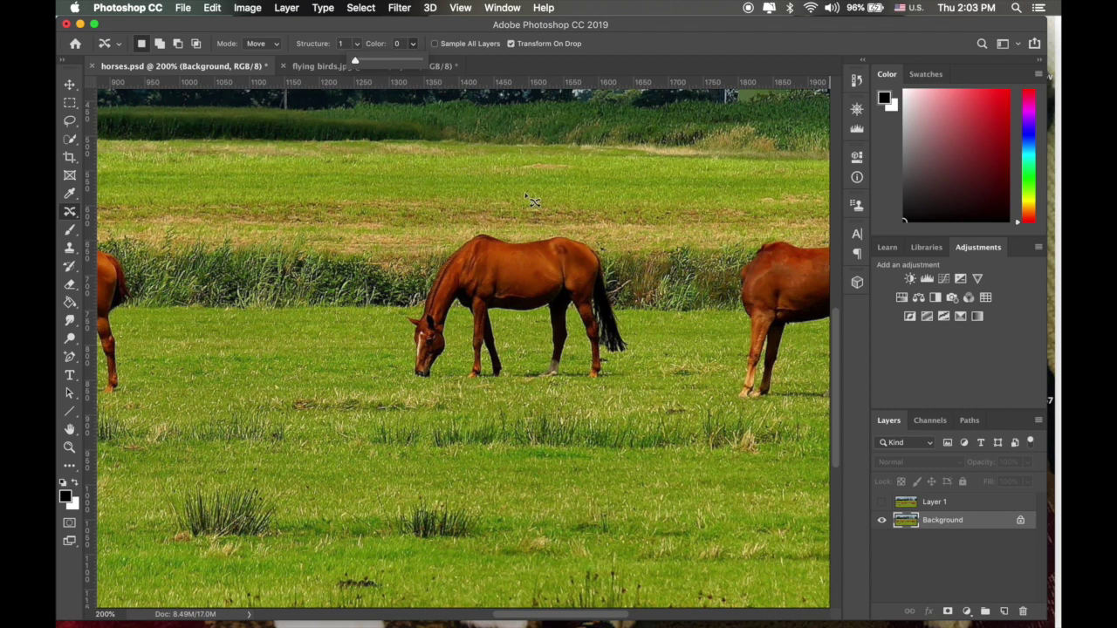
click(644, 43)
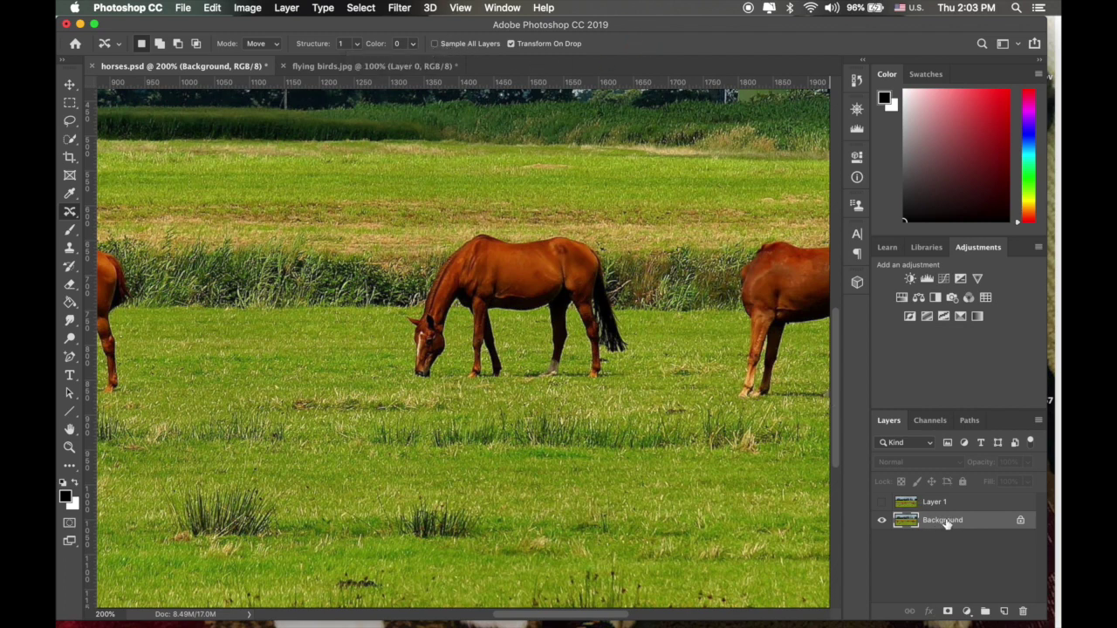
Unlock the Background layer and briefly compare it with Layer 1, leaving Layer 1 hidden
click(1021, 522)
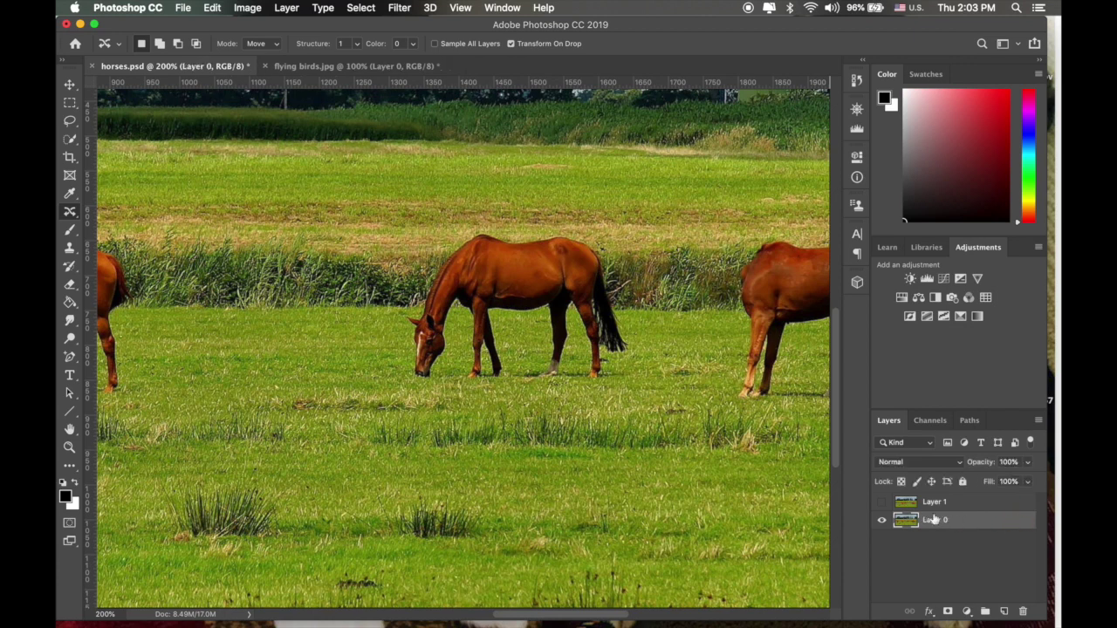
click(882, 503)
click(881, 503)
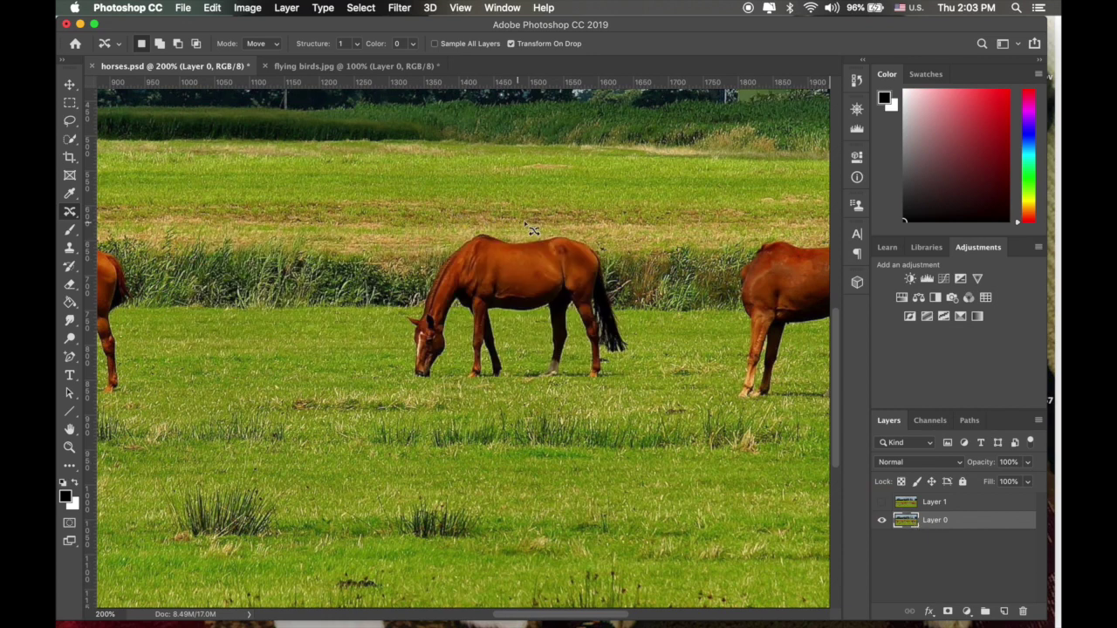
Outline the middle grazing horse with the Content-Aware Move tool and relocate it about 350 px to the left, beside the neighbouring horse
mouse_move(534, 231)
mouse_down()
mouse_move(579, 229)
mouse_move(624, 261)
mouse_move(641, 330)
mouse_move(619, 382)
mouse_move(488, 396)
mouse_move(404, 385)
mouse_move(385, 360)
mouse_move(406, 280)
mouse_move(456, 229)
mouse_move(536, 230)
mouse_up()
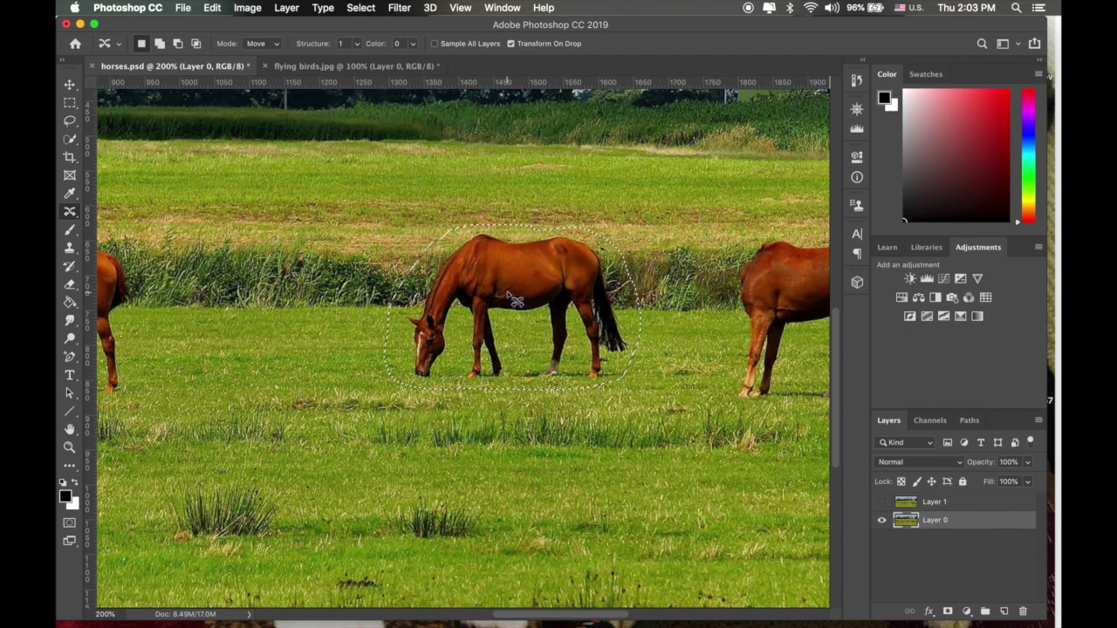
drag(510, 296, 265, 297)
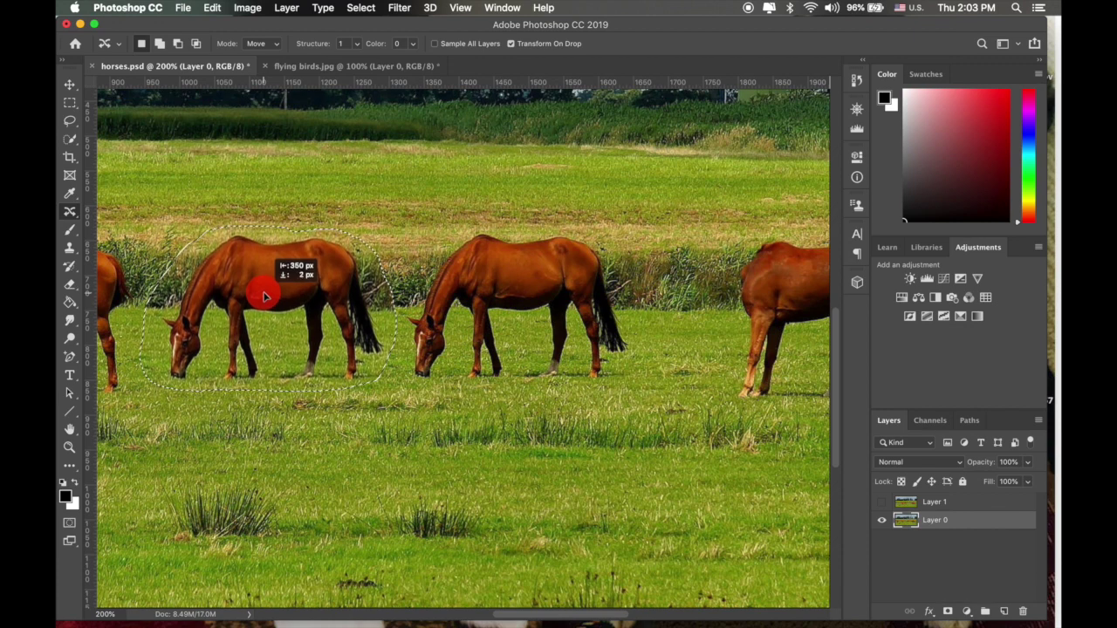
drag(265, 296, 267, 298)
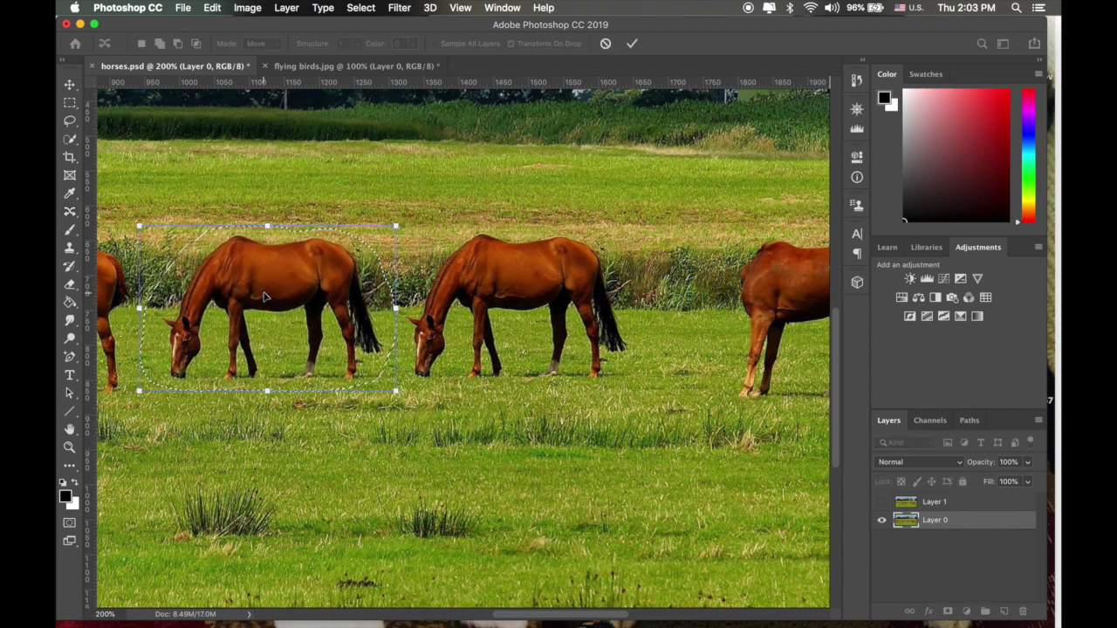
click(633, 45)
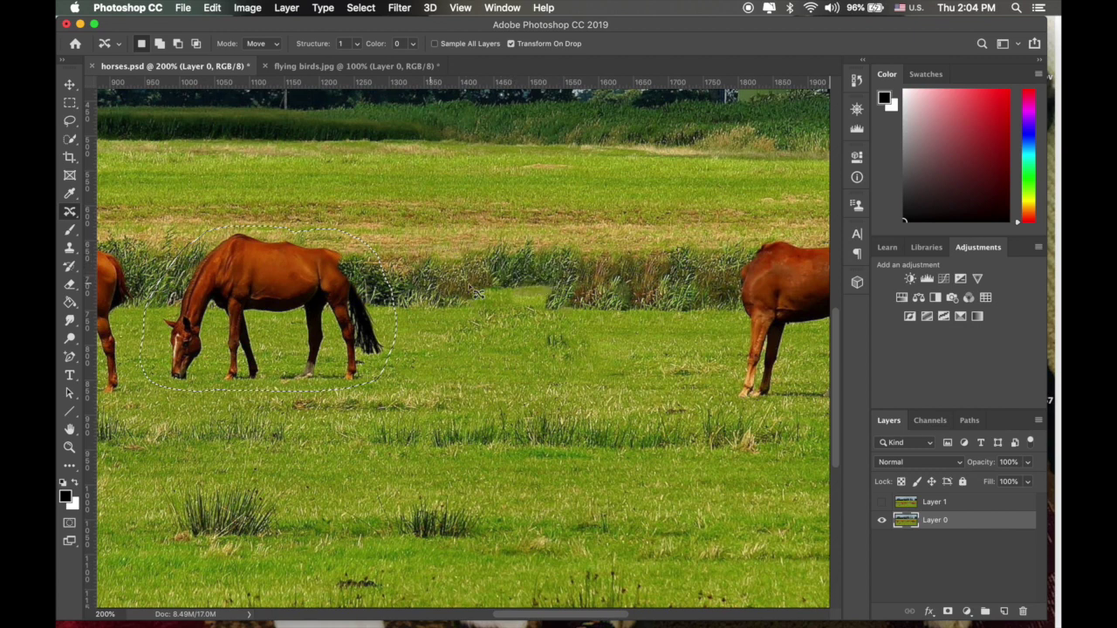
Adjust the moved horse's blending to Structure 7 and Color 6
click(358, 43)
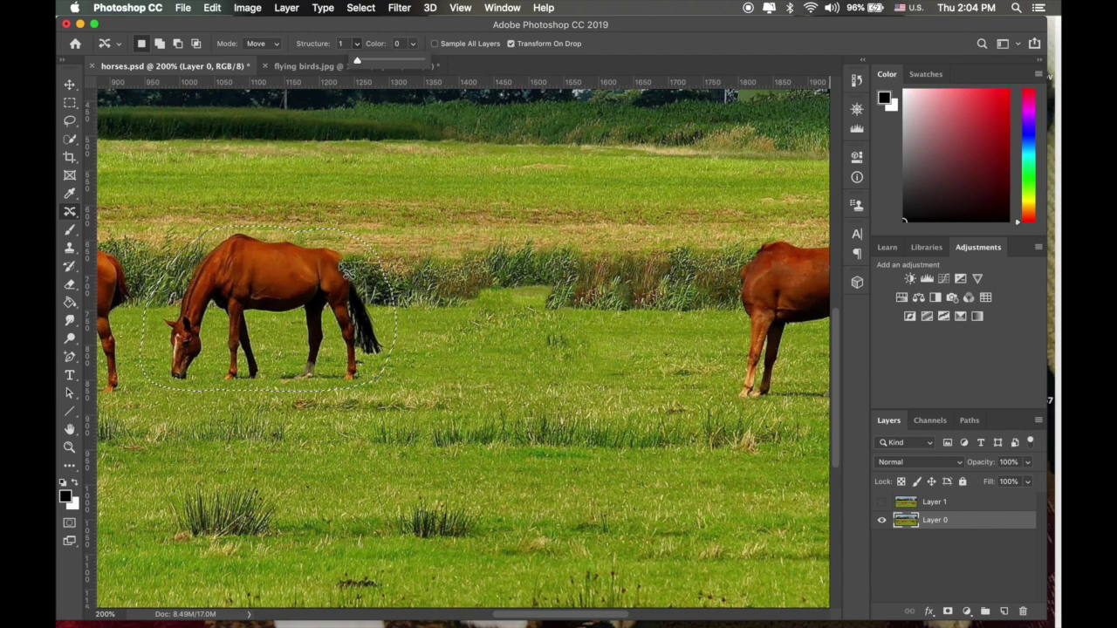
key(cmd+equal)
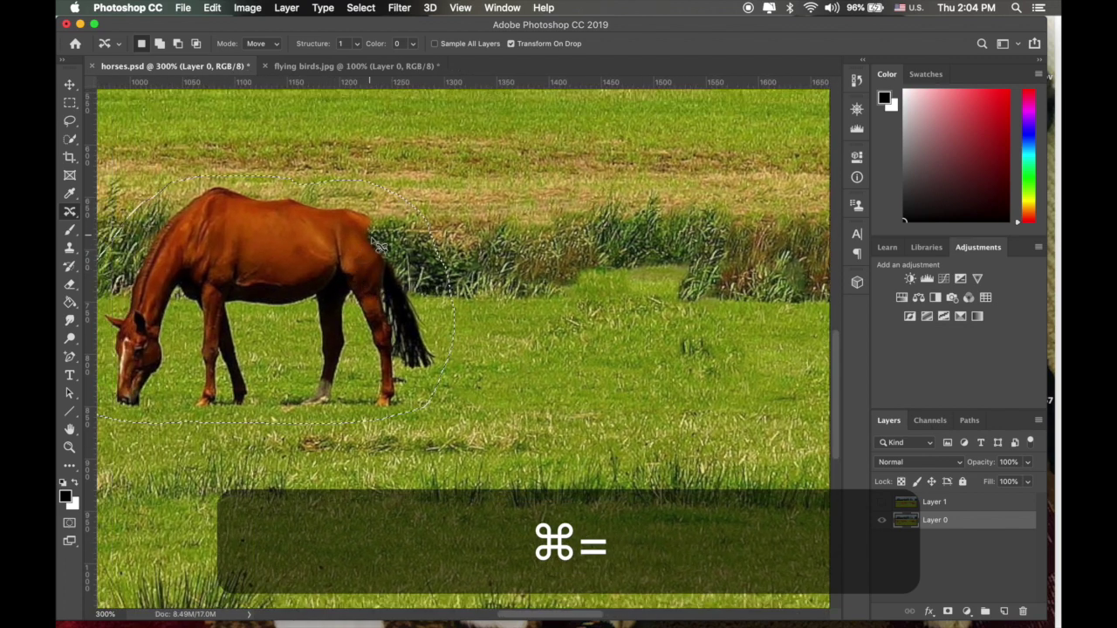
scroll(373, 239, left, 5)
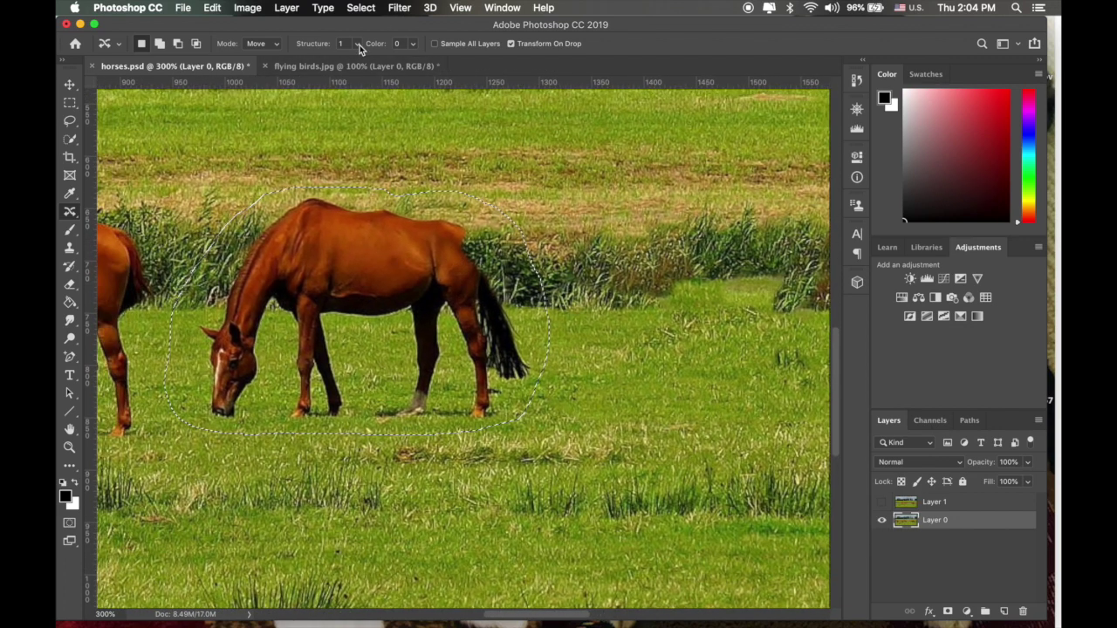
click(357, 65)
drag(358, 65, 367, 65)
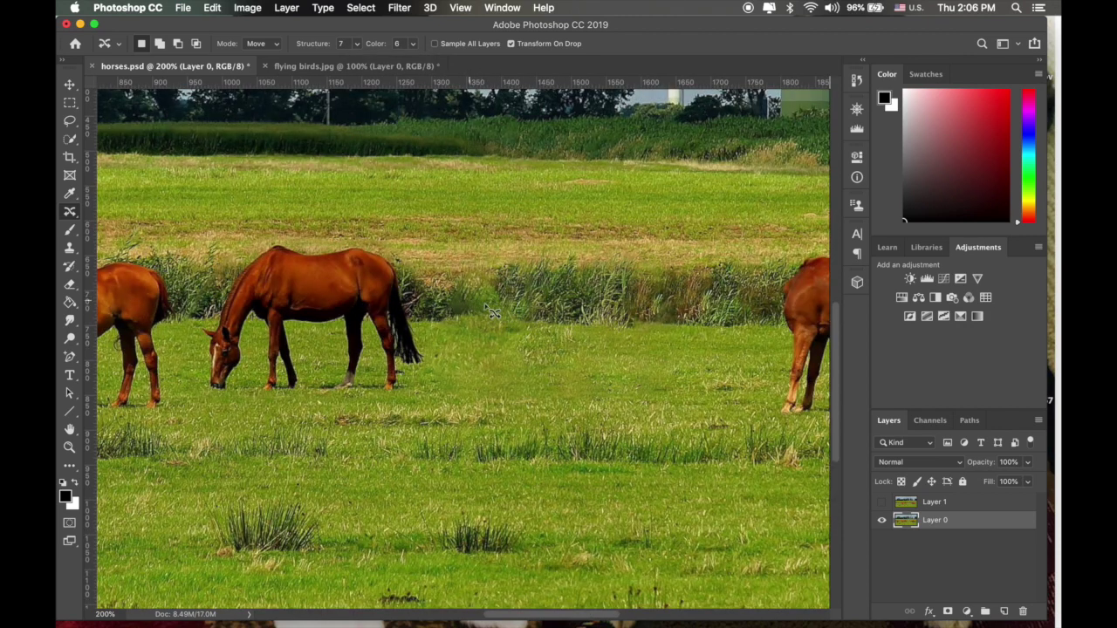
Switch to the Clone Stamp tool and set its brush size to 45 for retouching the hedge behind the moved horse
mouse_move(67, 215)
mouse_down()
mouse_move(105, 221)
mouse_move(81, 216)
mouse_move(70, 166)
mouse_move(69, 209)
mouse_up()
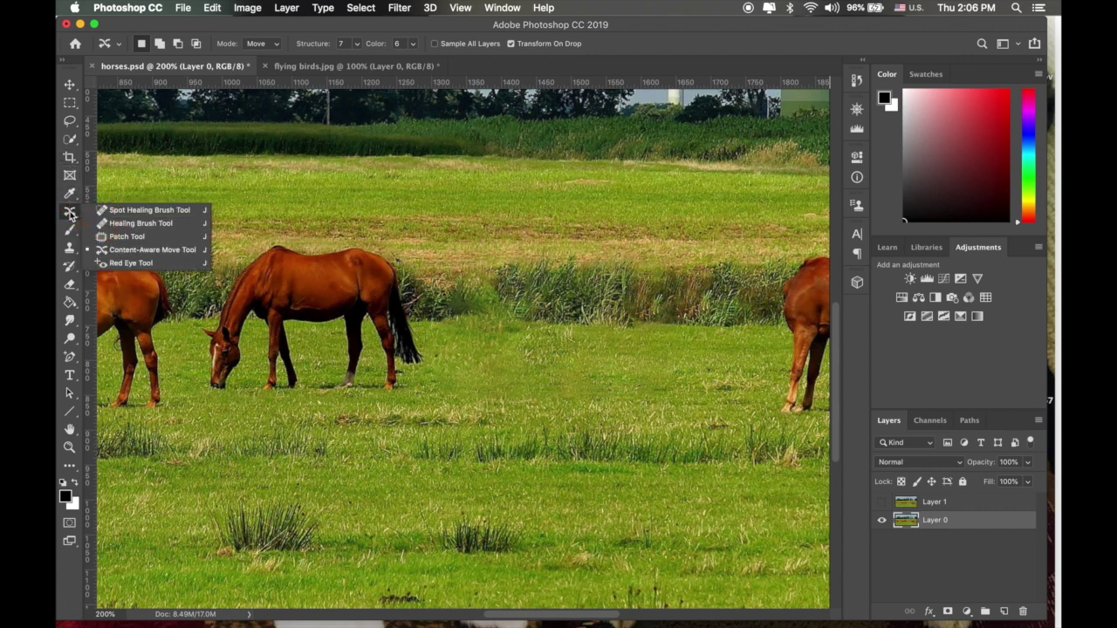
drag(69, 250, 110, 246)
key(super+equal)
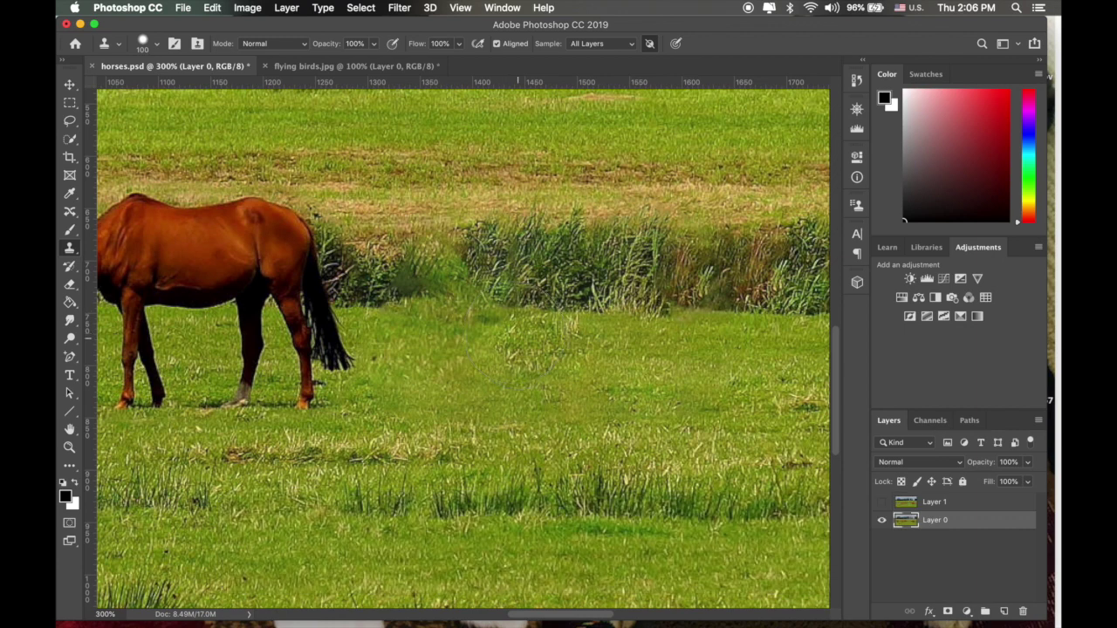
key(bracketleft)
key(bracketleft)
key(bracketleft)
key(bracketleft)
key(bracketleft)
key(bracketleft)
key(bracketleft)
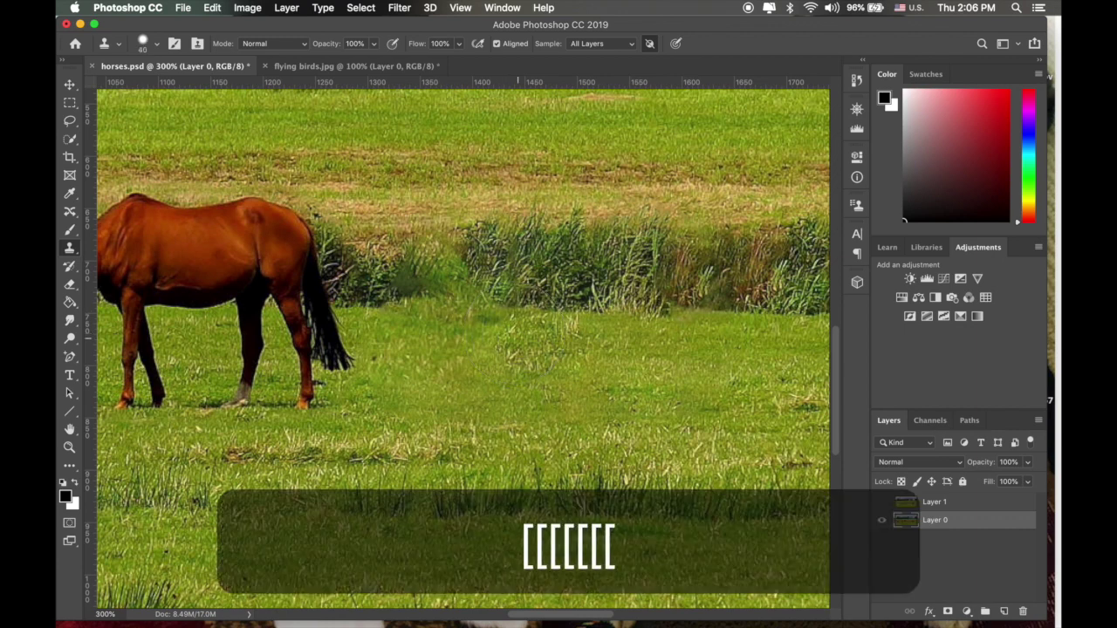
key(bracketright)
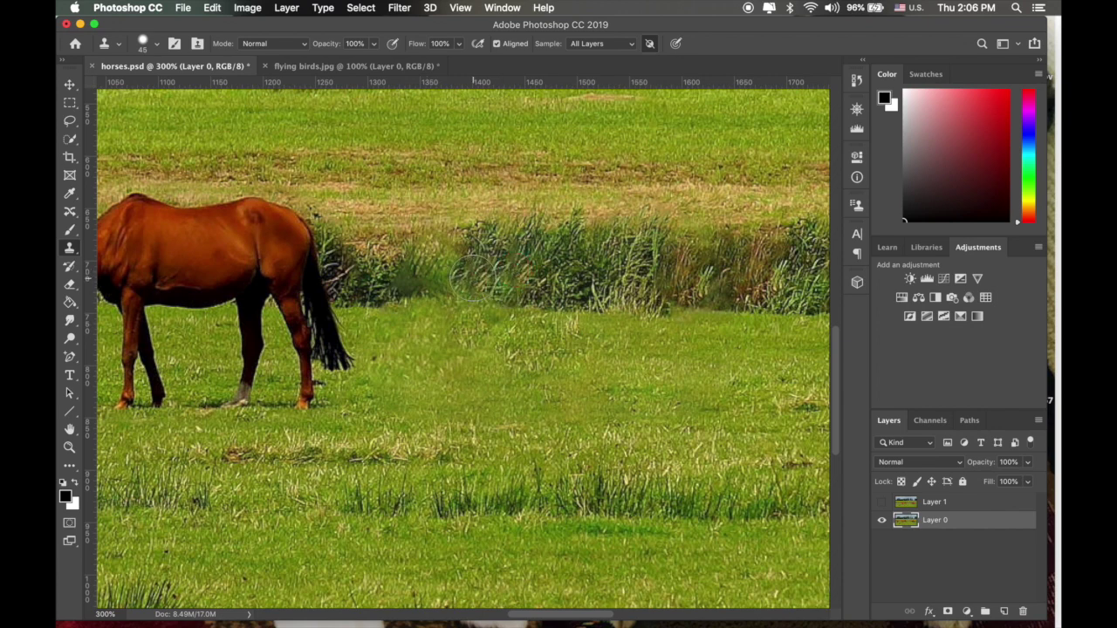
Clone nearby hedge texture over the blurred gap in the reeds just behind the moved horse's tail
click(474, 274)
alt+click(373, 277)
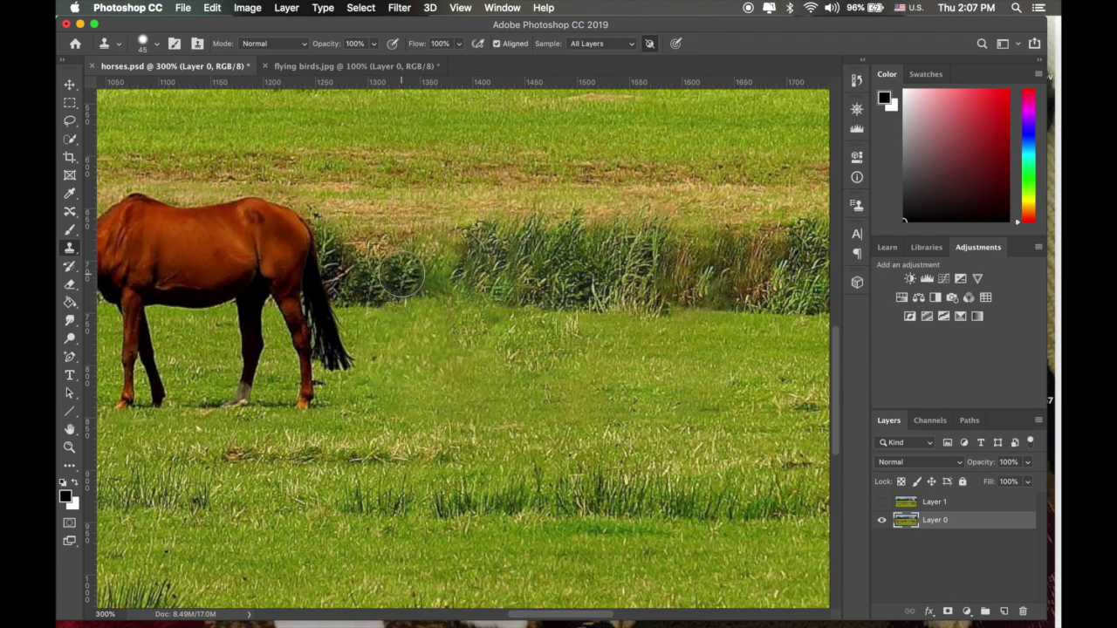
key(super+minus)
key(super+minus)
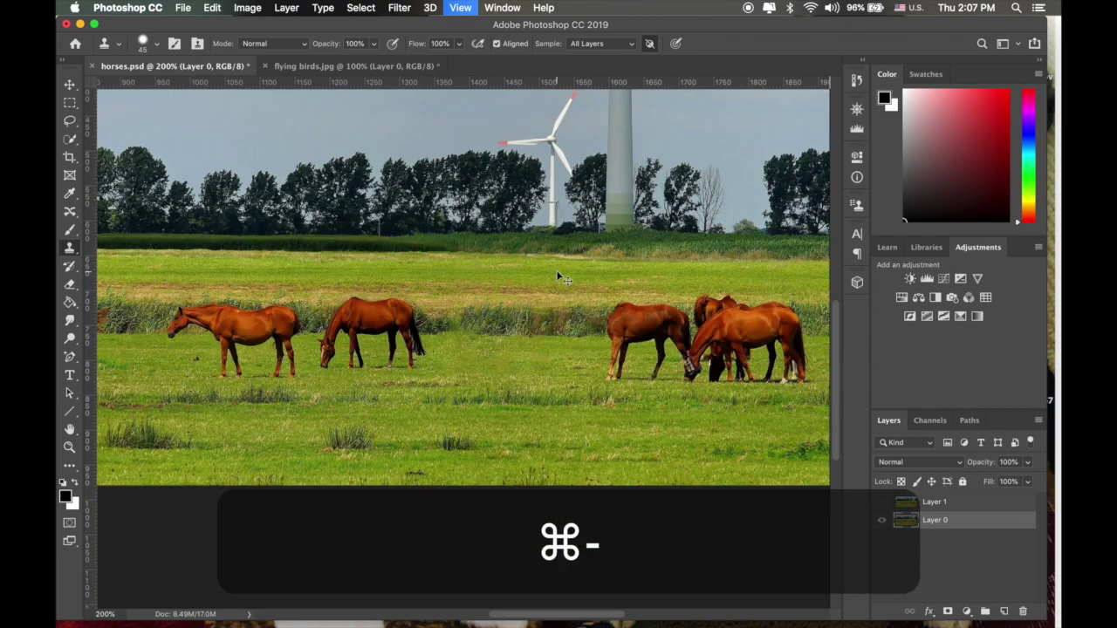
scroll(446, 327, left, 5)
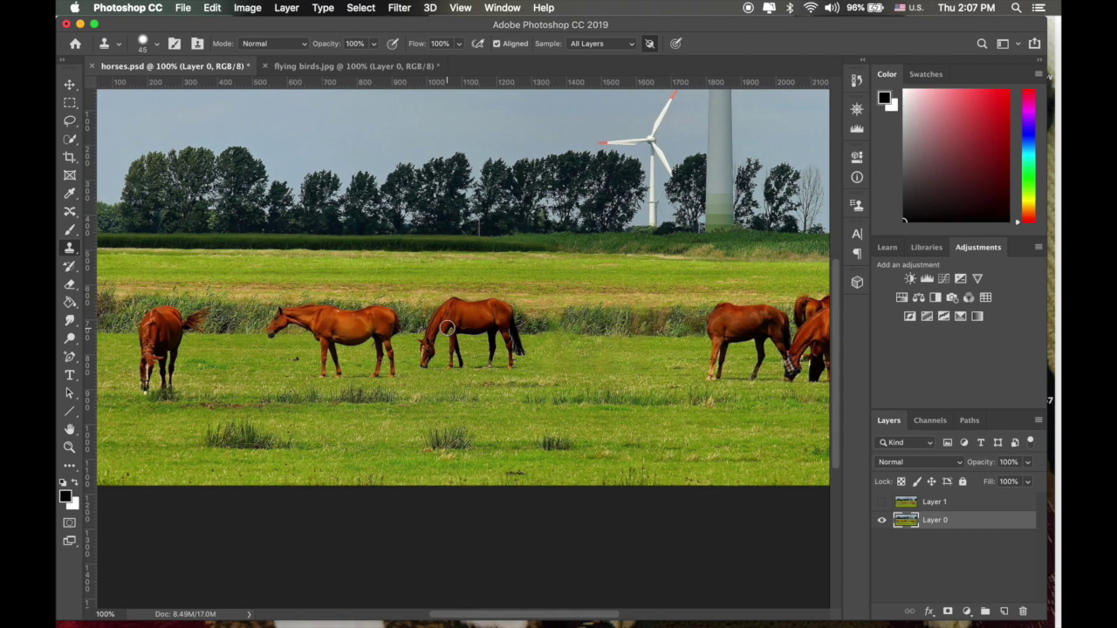
scroll(445, 327, left, 2)
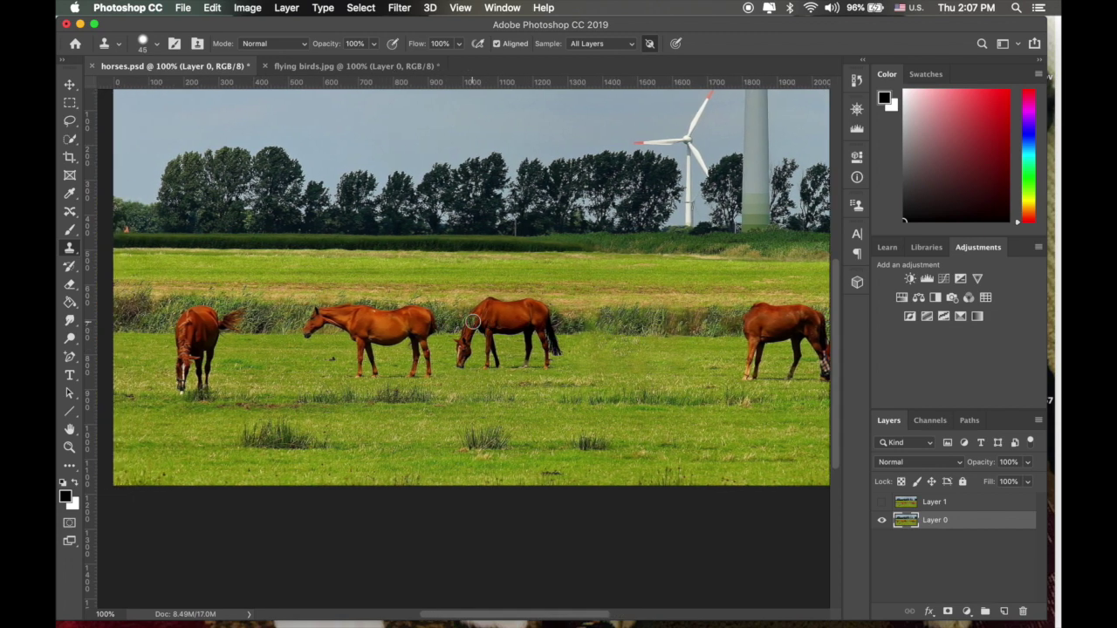
Outline the leftmost horse with the Patch tool, replace it with clear grass and hedge from beyond the third horse, and hide the selection edges
click(70, 253)
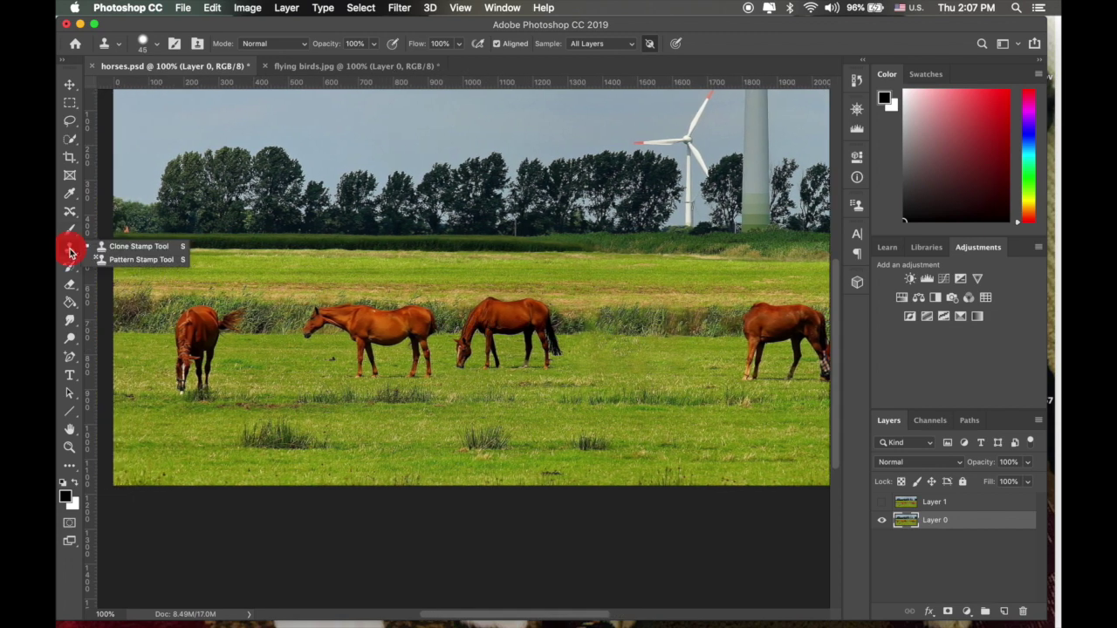
drag(70, 211, 116, 236)
key(super+equal)
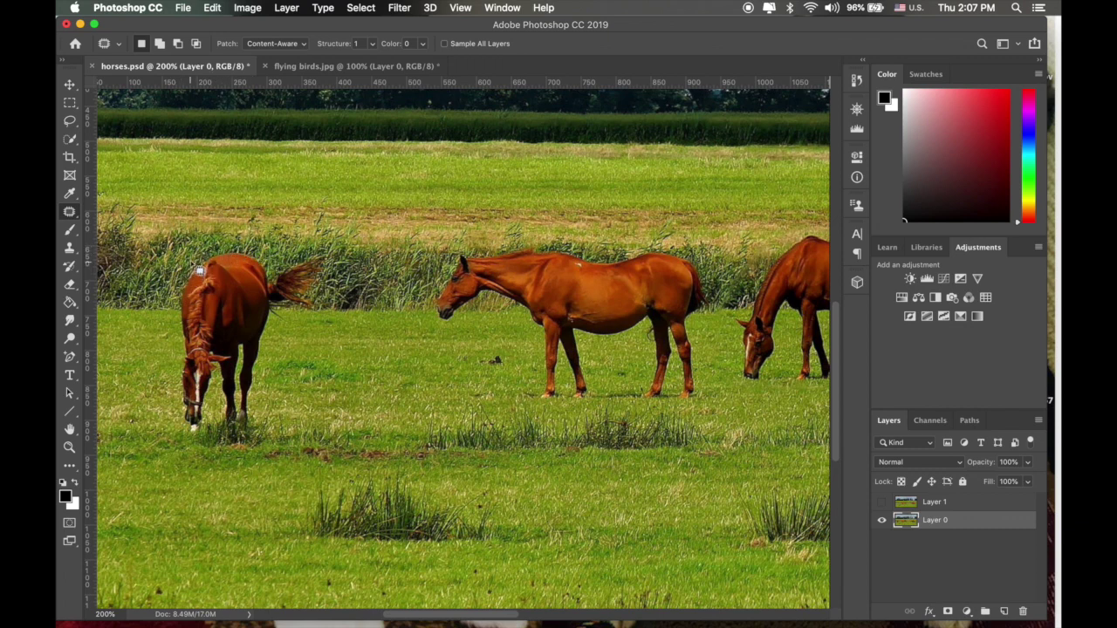
mouse_move(199, 270)
mouse_down()
mouse_move(173, 417)
mouse_move(189, 433)
mouse_move(266, 436)
mouse_up()
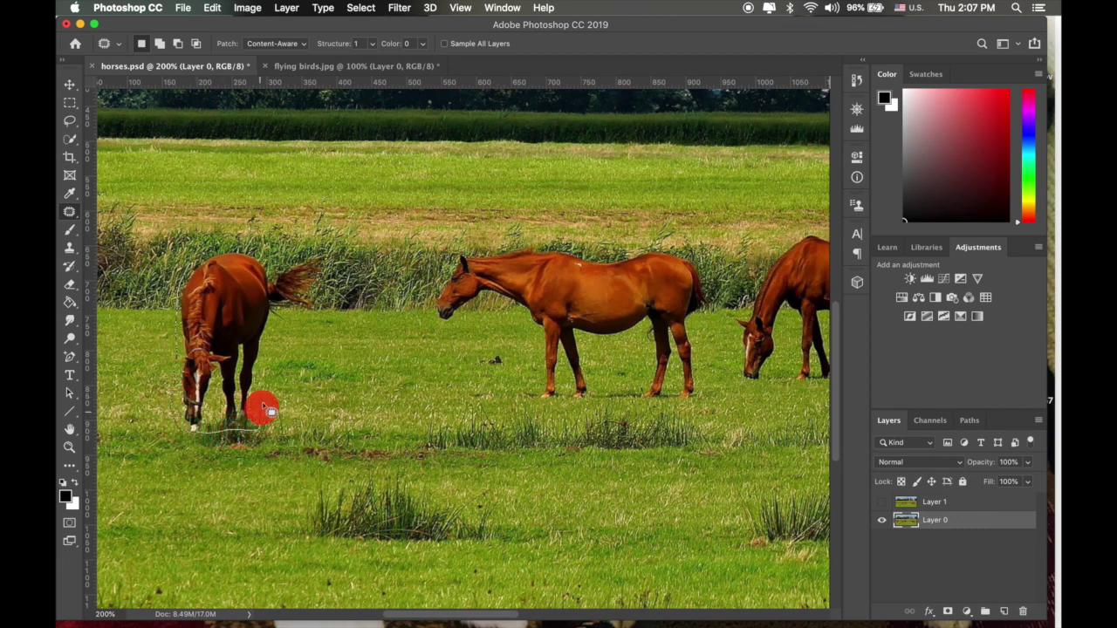
mouse_move(267, 370)
mouse_down()
mouse_move(276, 319)
mouse_move(300, 322)
mouse_move(341, 258)
mouse_move(222, 248)
mouse_move(194, 277)
mouse_up()
key(super+minus)
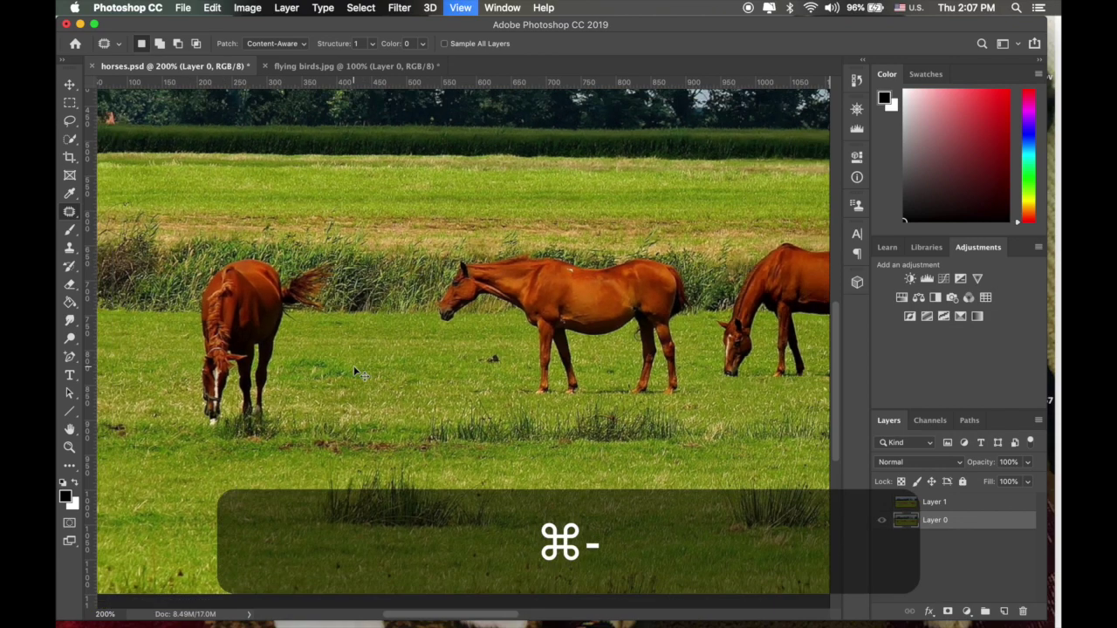
scroll(480, 346, right, 2)
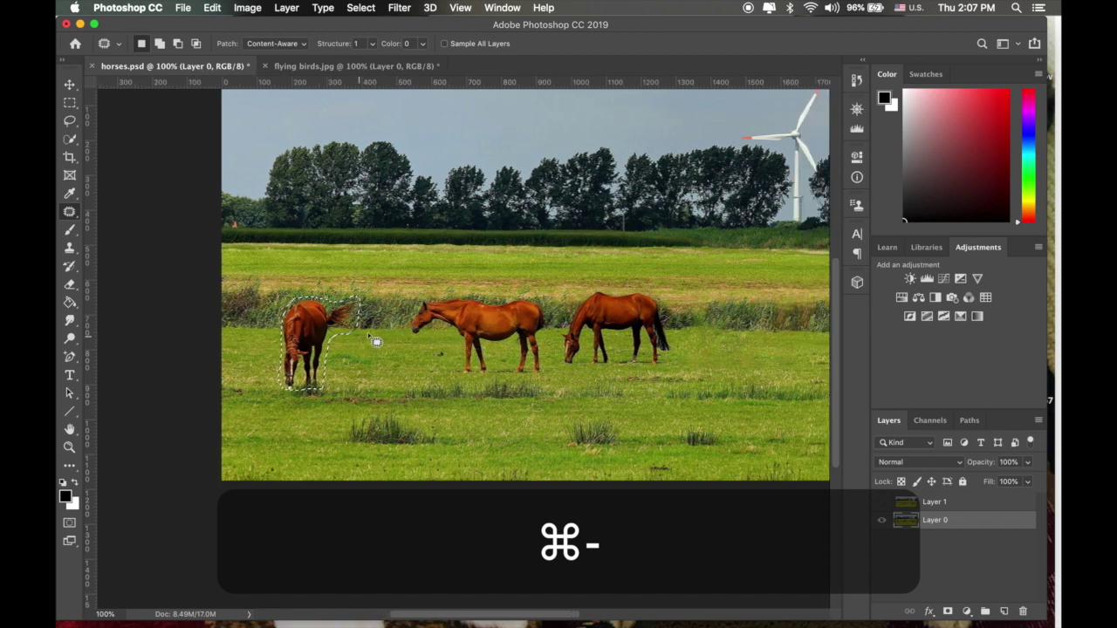
drag(309, 343, 730, 339)
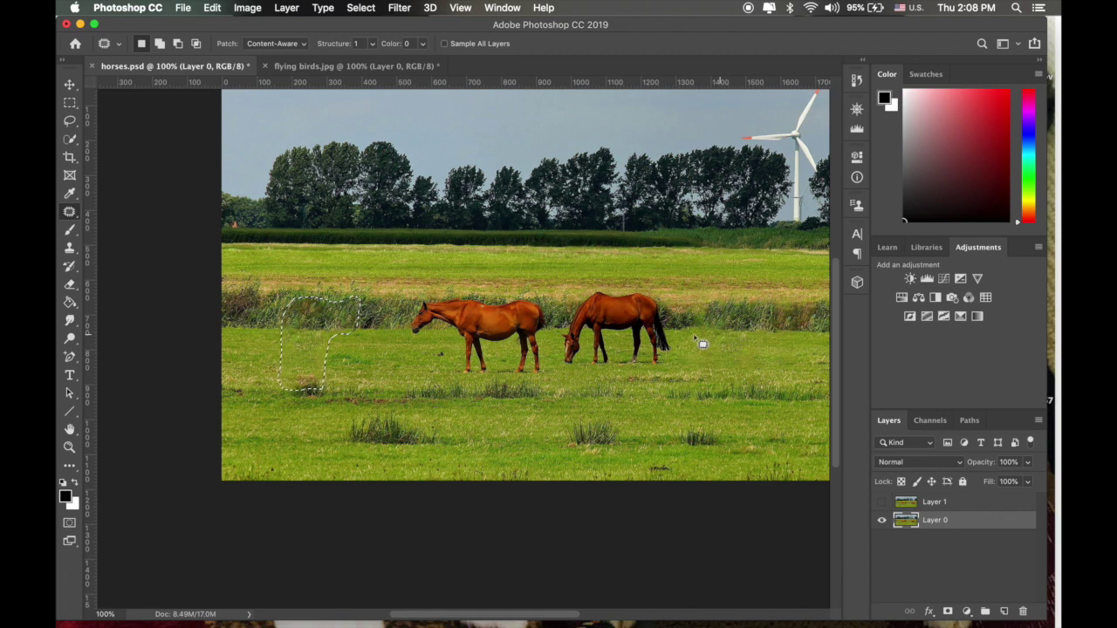
key(super+h)
Switch to the Clone Stamp tool and set its brush size to 50 for the area where the leftmost horse stood
key(super+equal)
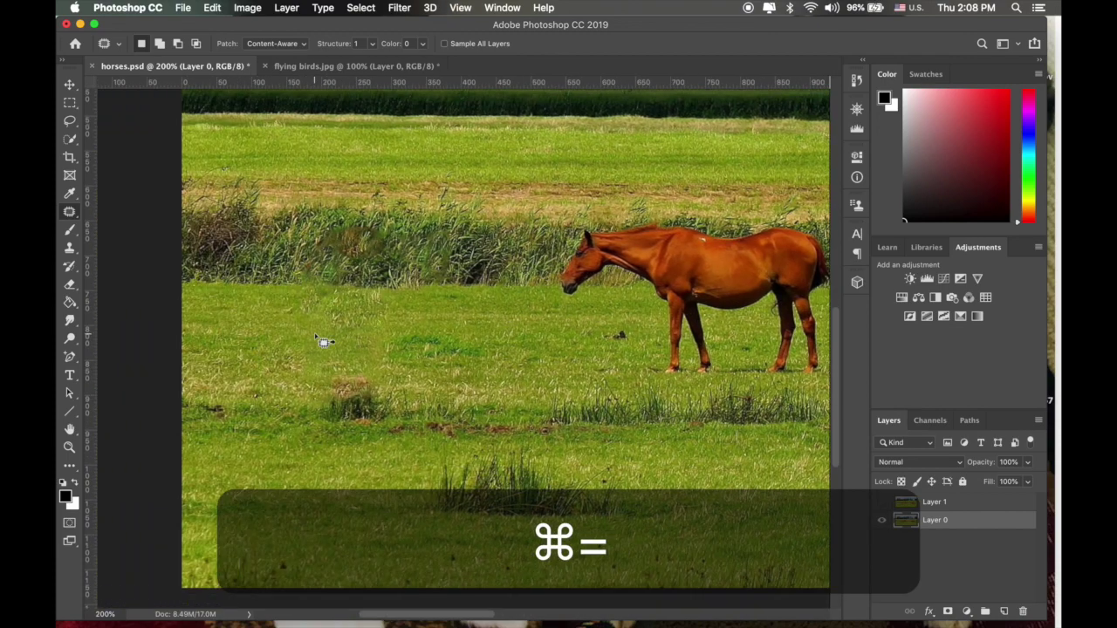
key(super+equal)
scroll(323, 341, left, 2)
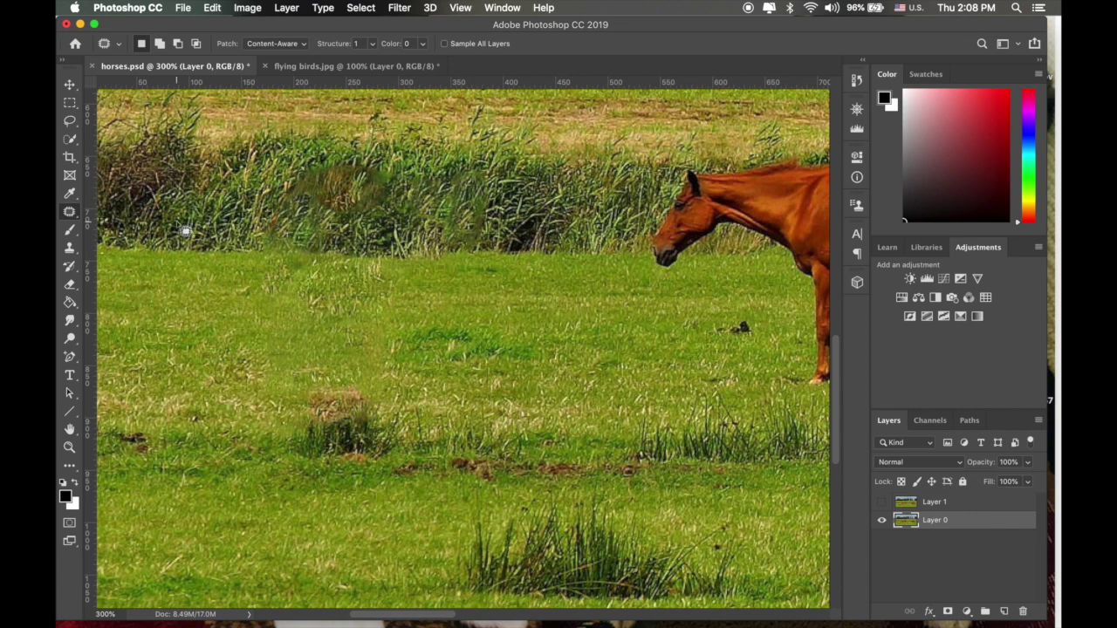
click(73, 216)
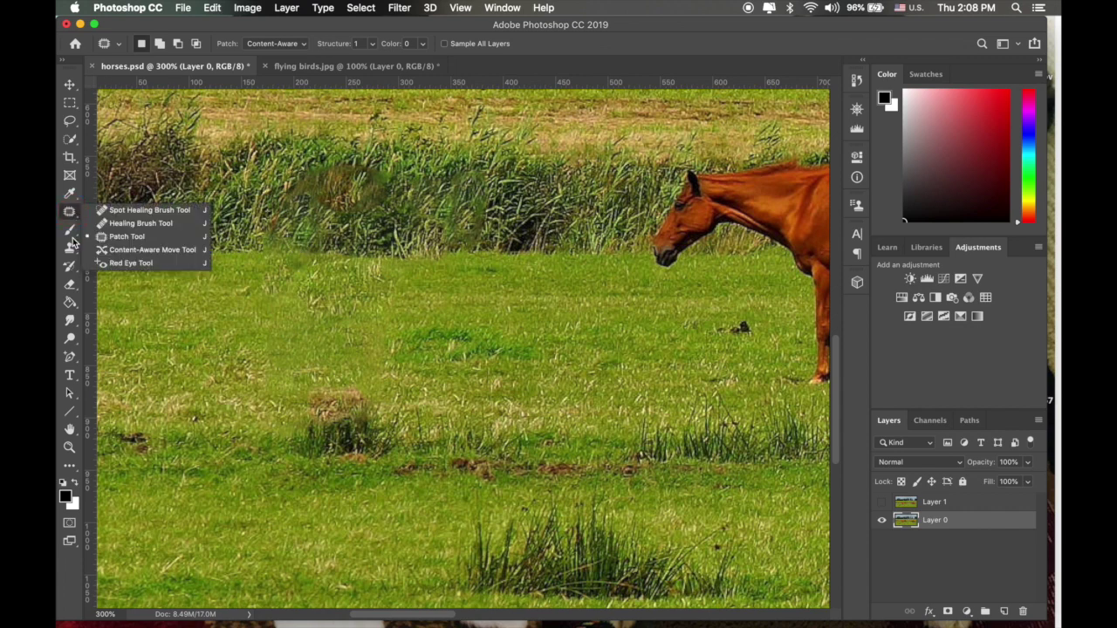
drag(71, 245, 105, 244)
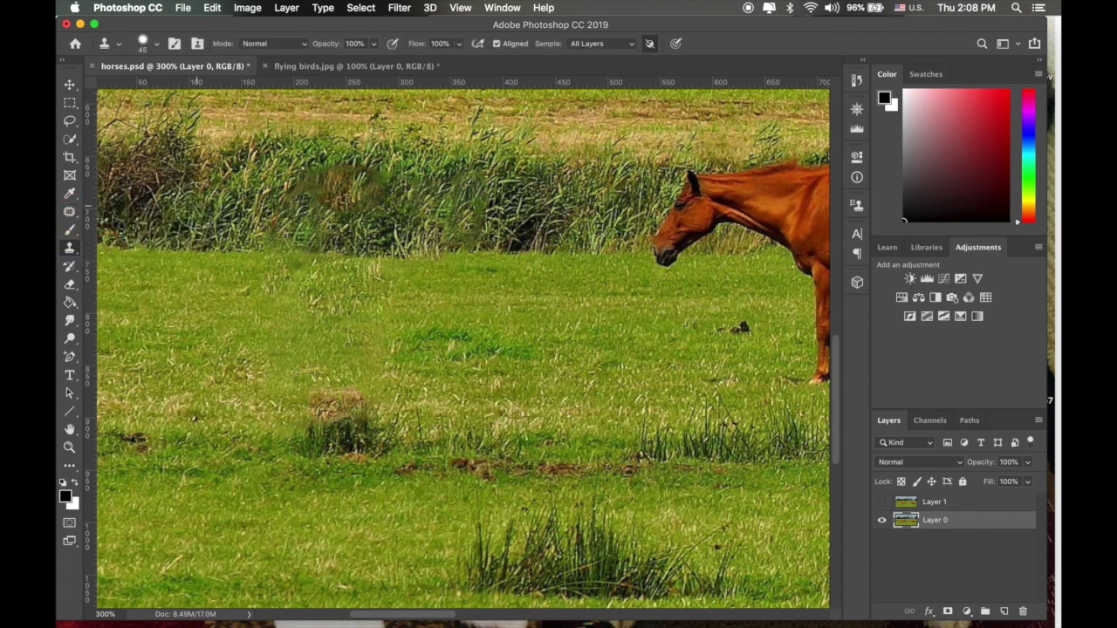
key(bracketright)
key(bracketright)
key(bracketleft)
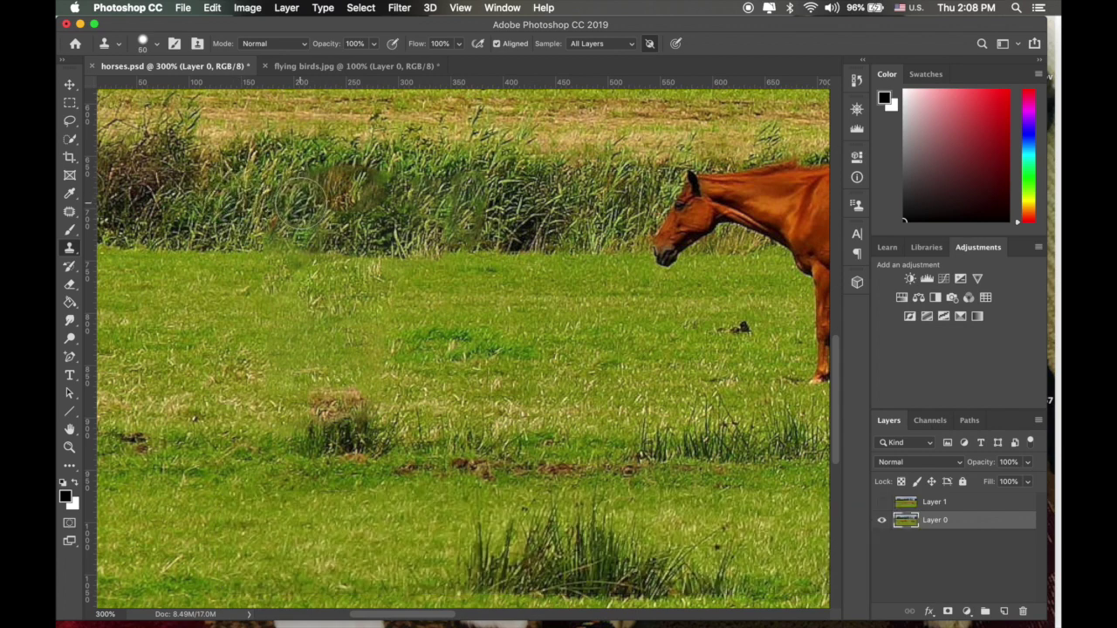
Clone clean reeds and grass over the smudged hedge and its lower edge where the leftmost horse was removed
alt+click(299, 200)
click(421, 201)
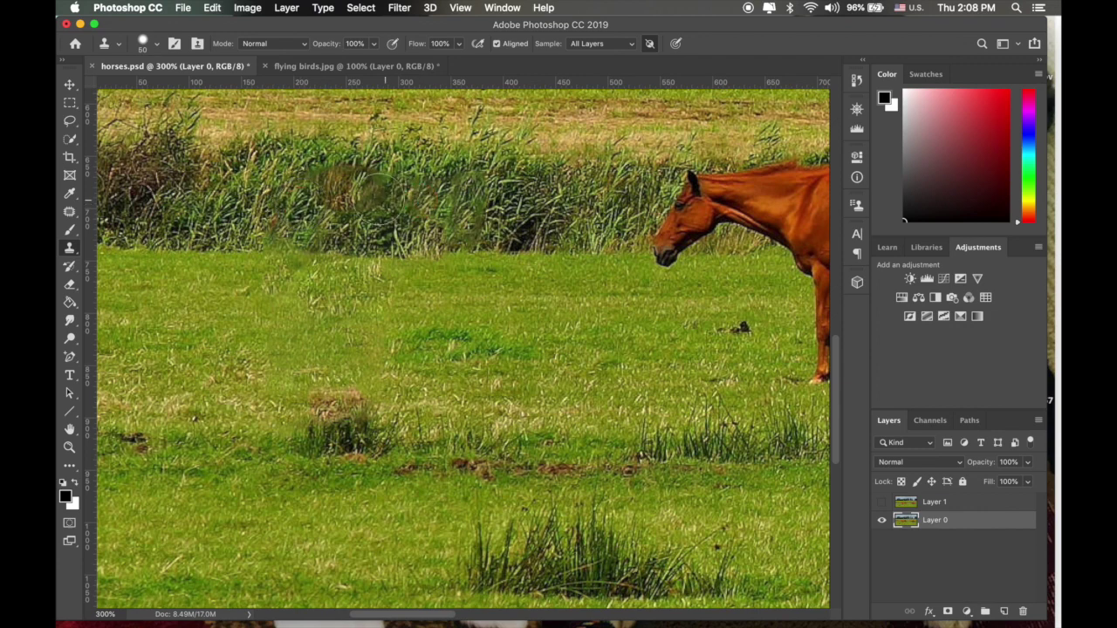
click(362, 207)
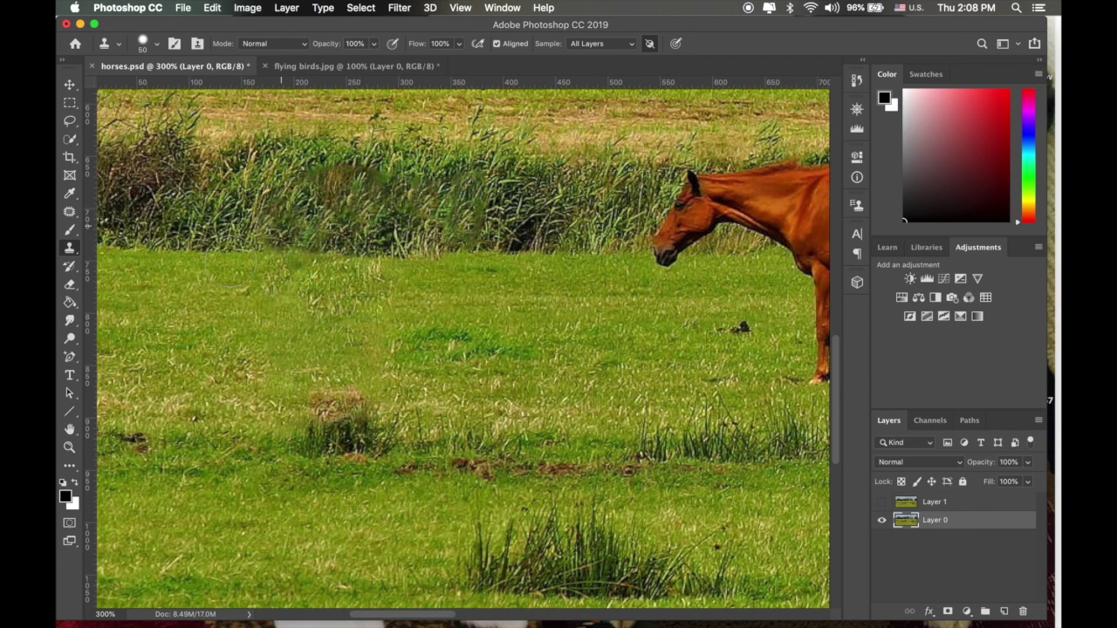
click(187, 256)
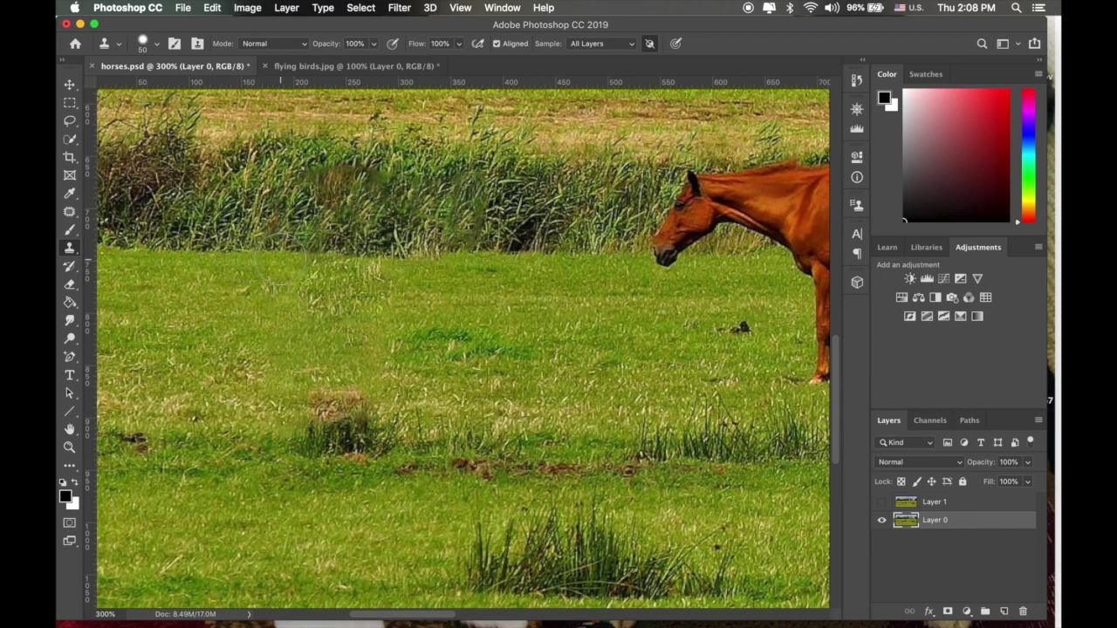
click(280, 258)
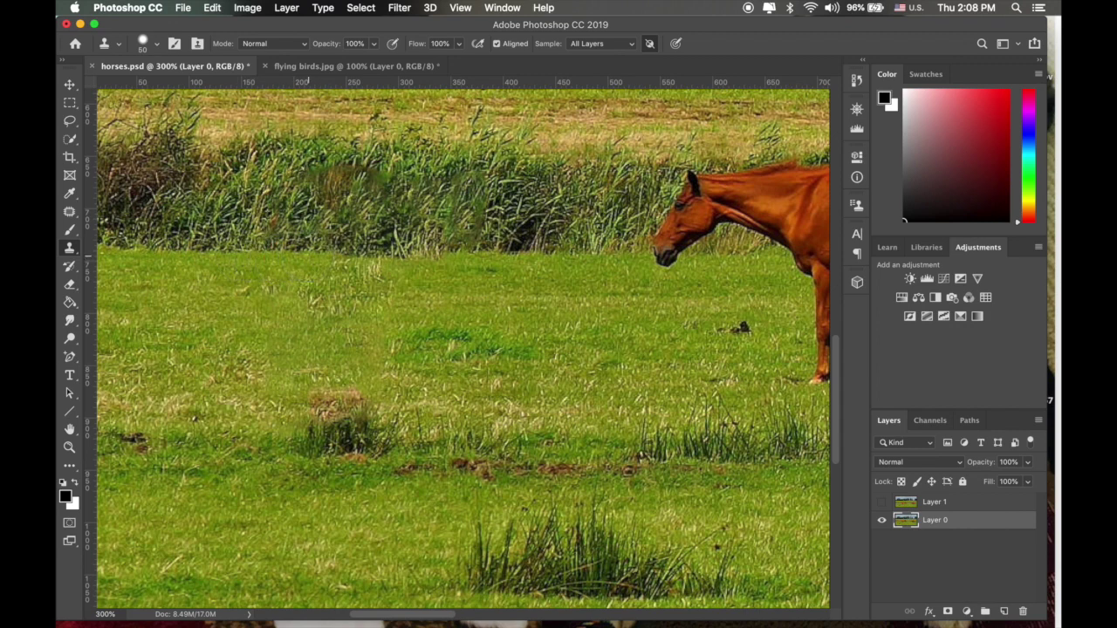
key(super+minus)
key(super+minus)
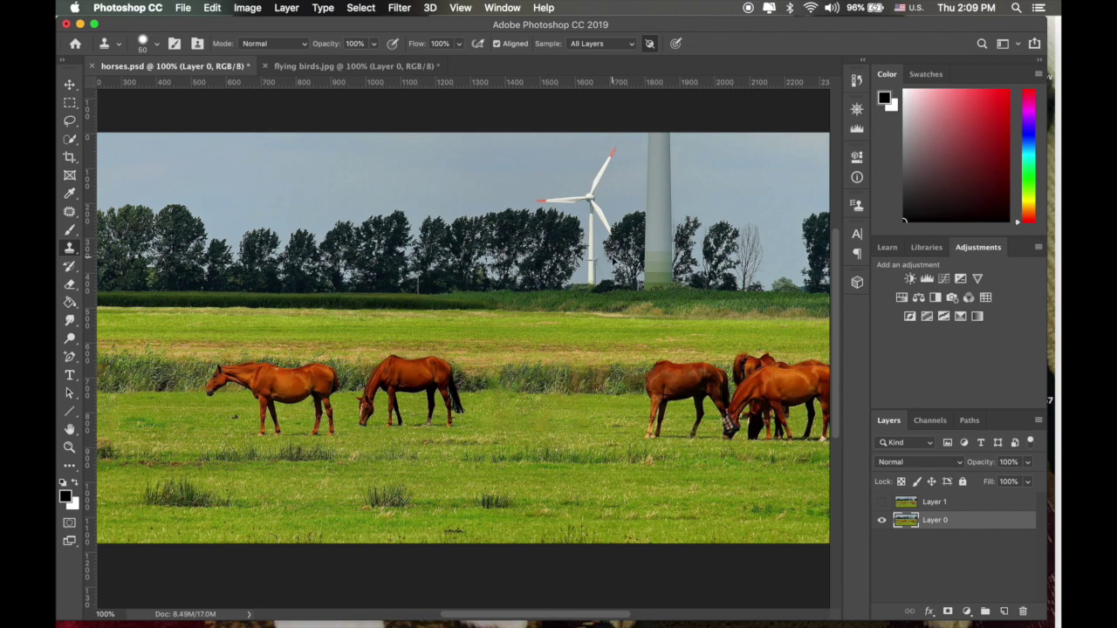
key(super+minus)
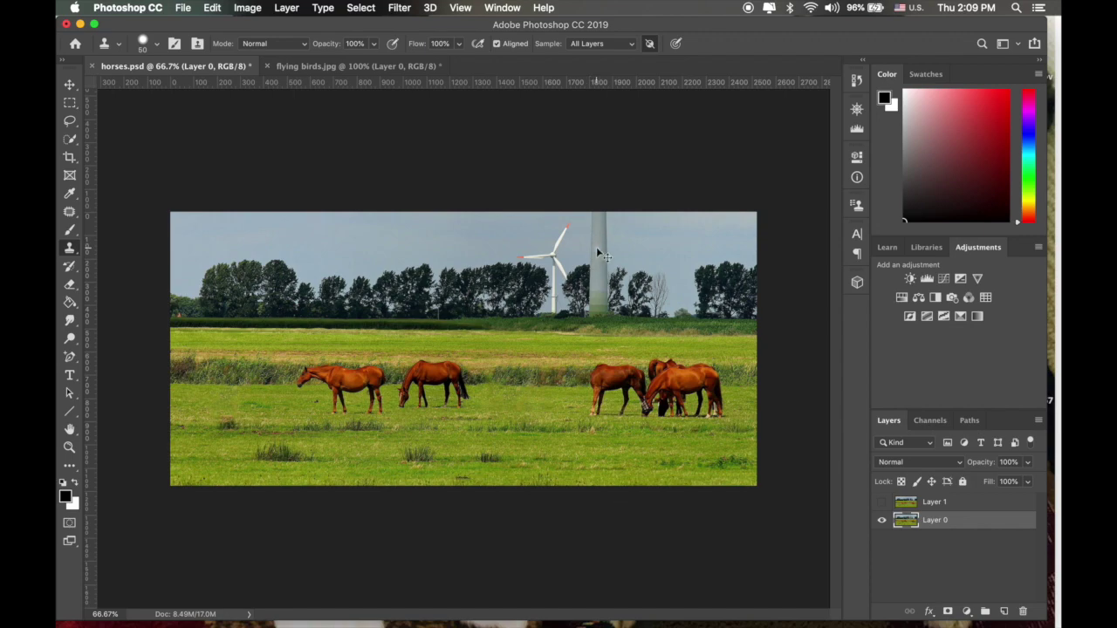
Switch to the Patch tool for the area around the small wind turbine
key(super+equal)
key(super+equal)
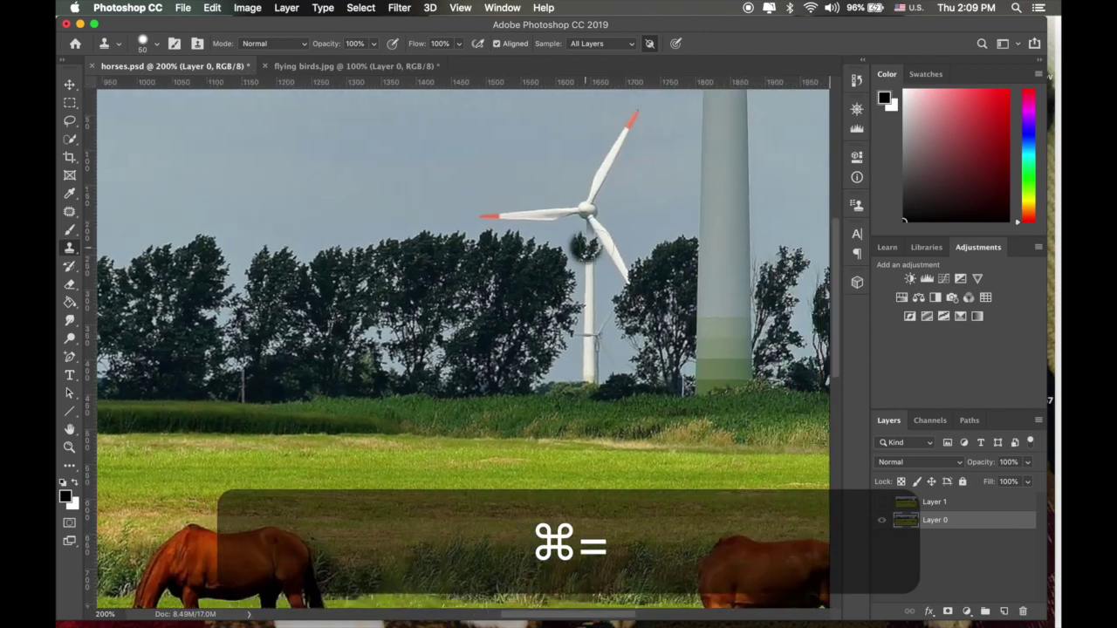
key(super+equal)
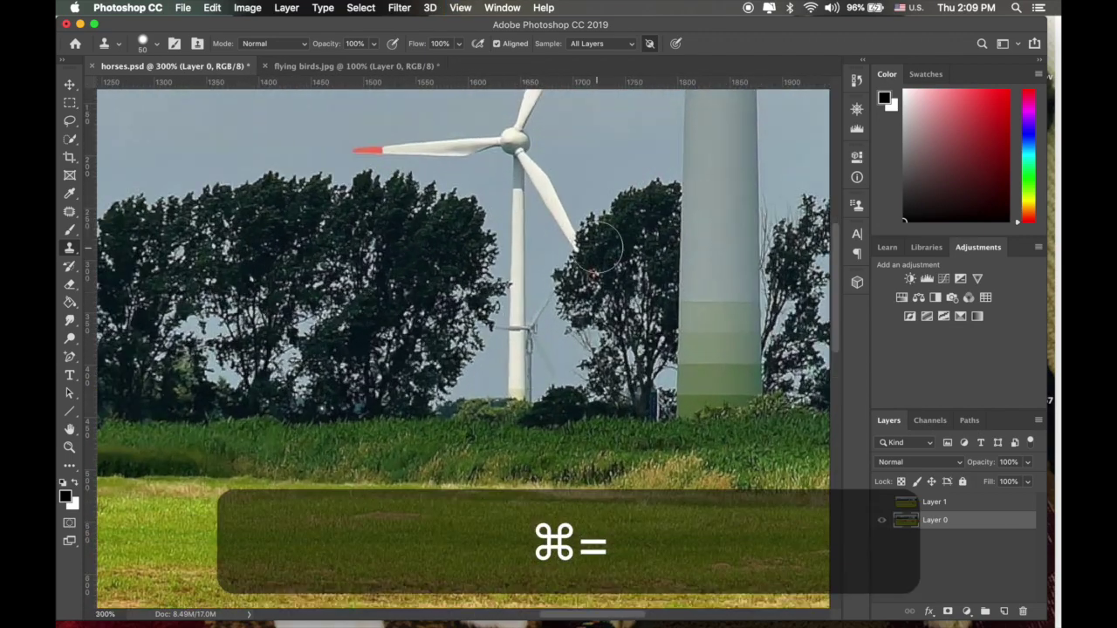
scroll(597, 245, right, 3)
scroll(541, 253, up, 3)
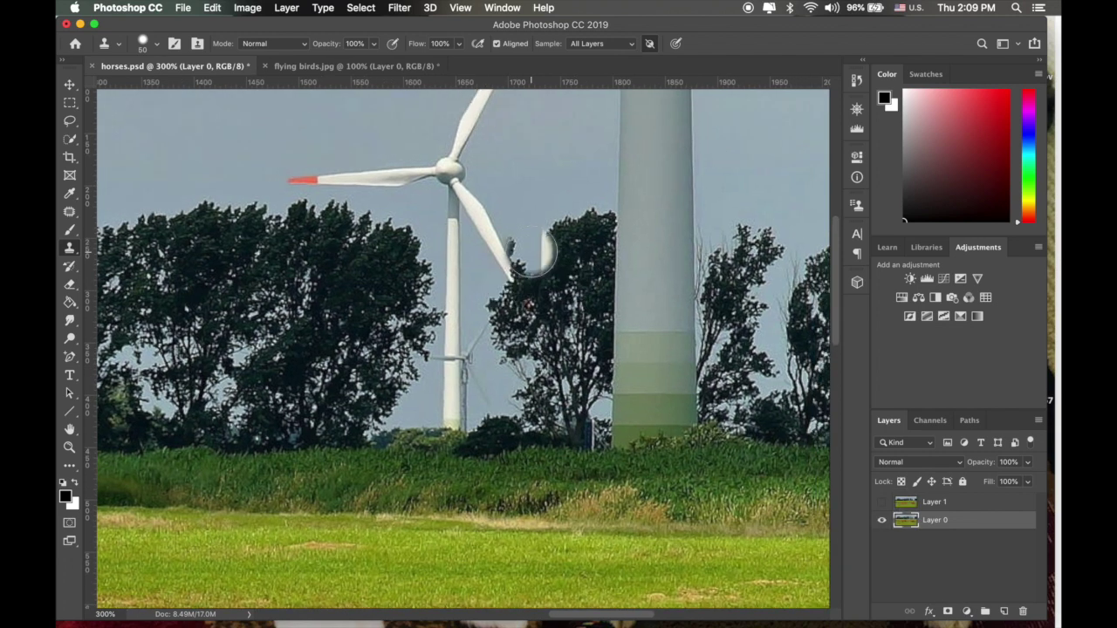
drag(70, 252, 112, 263)
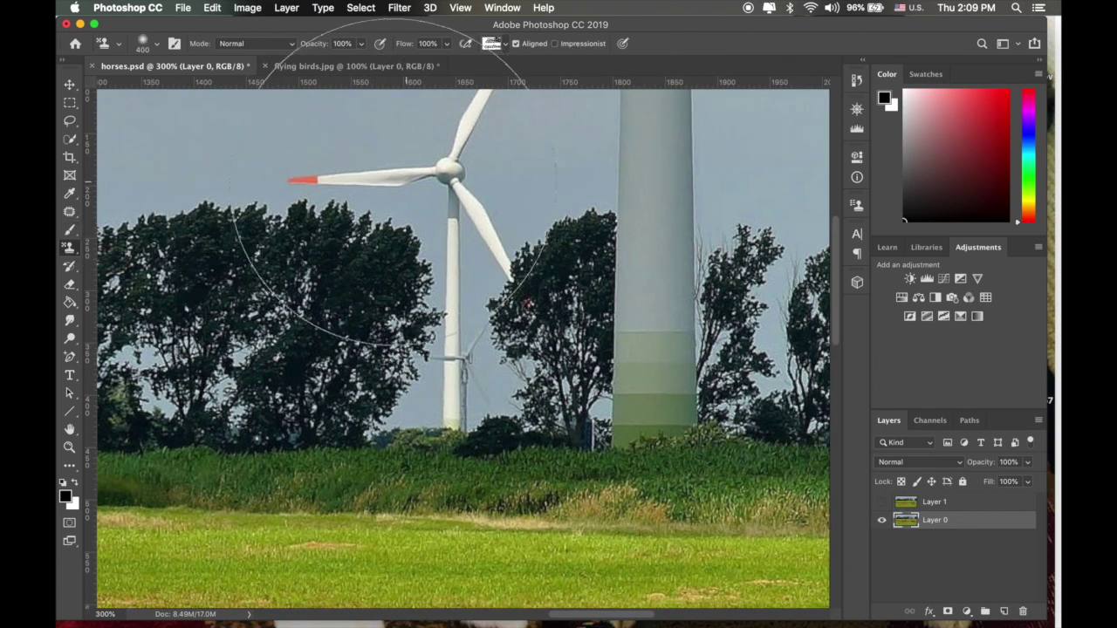
click(72, 212)
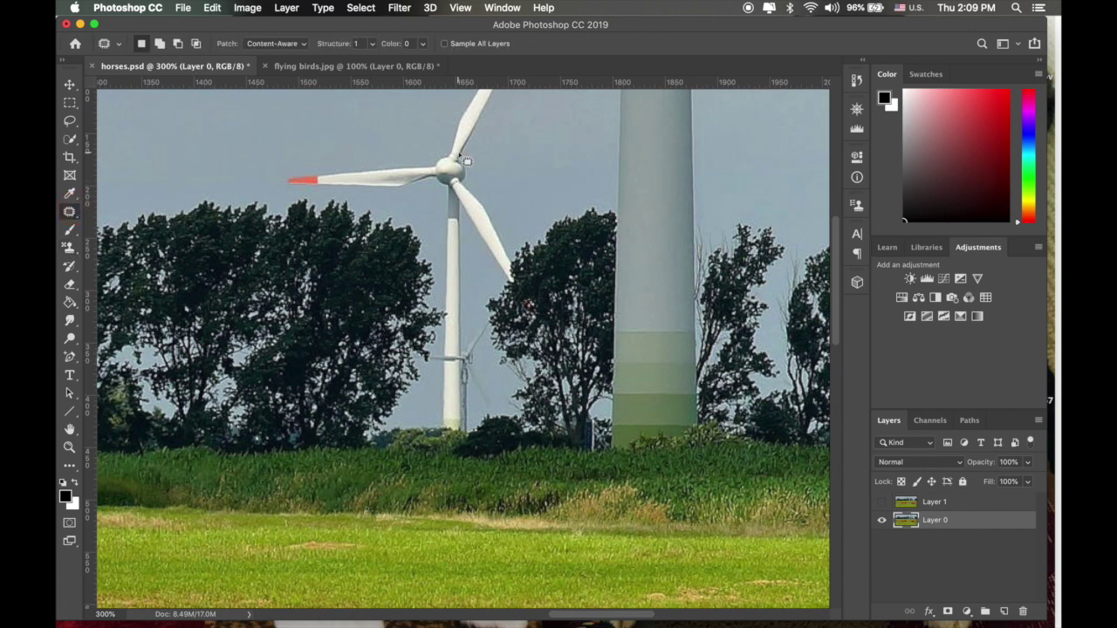
Outline the small wind turbine with the Patch tool, including its three blades and the full length of its mast
key(super+minus)
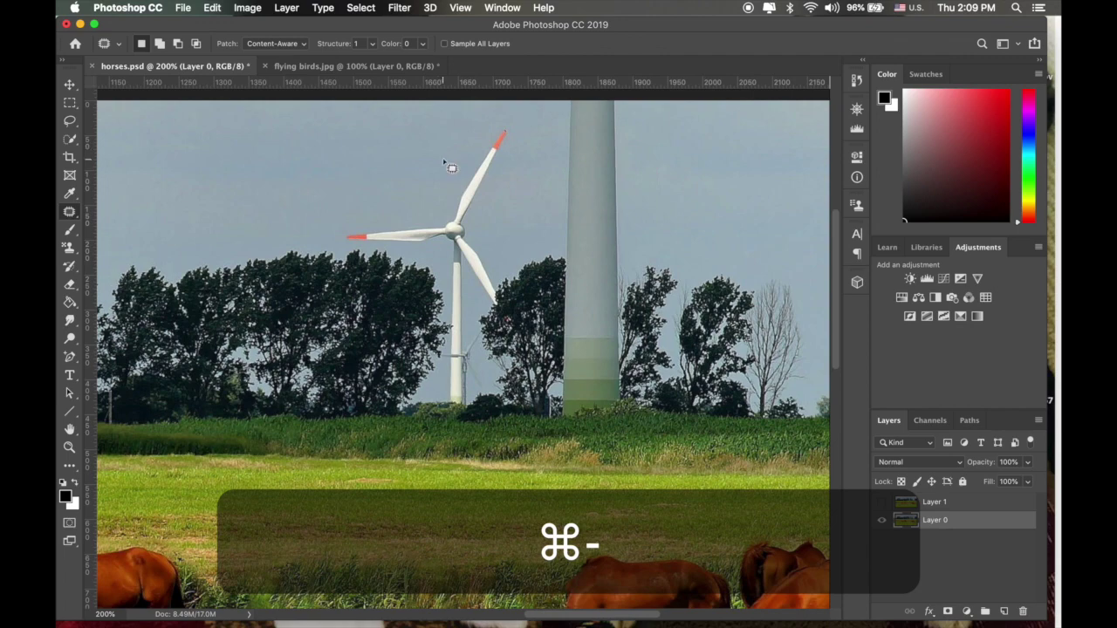
scroll(485, 190, right, 1)
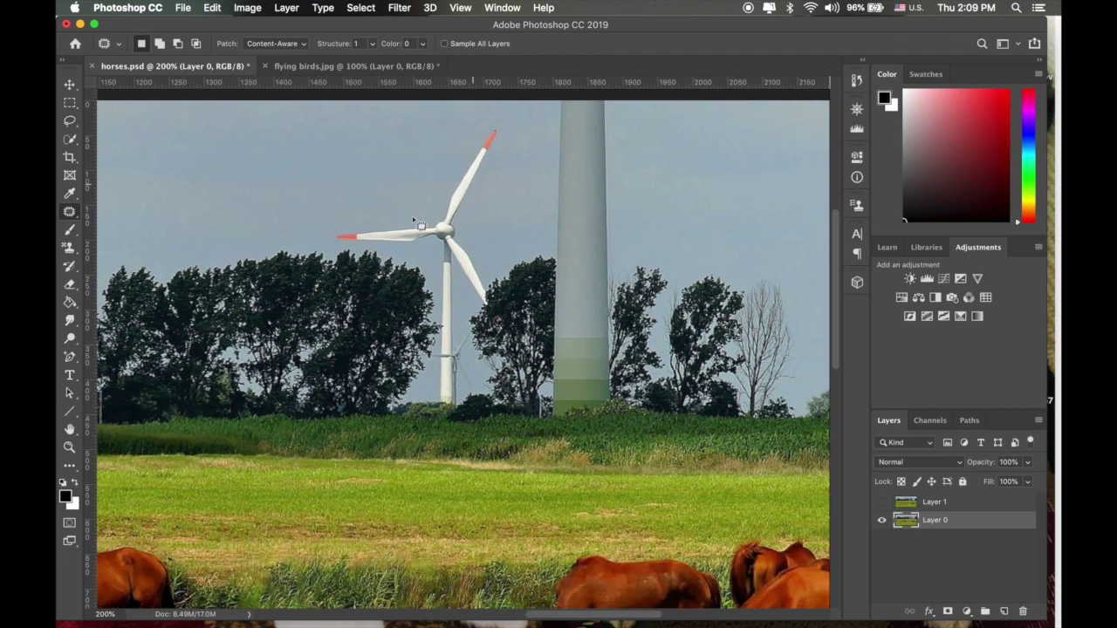
key(super+equal)
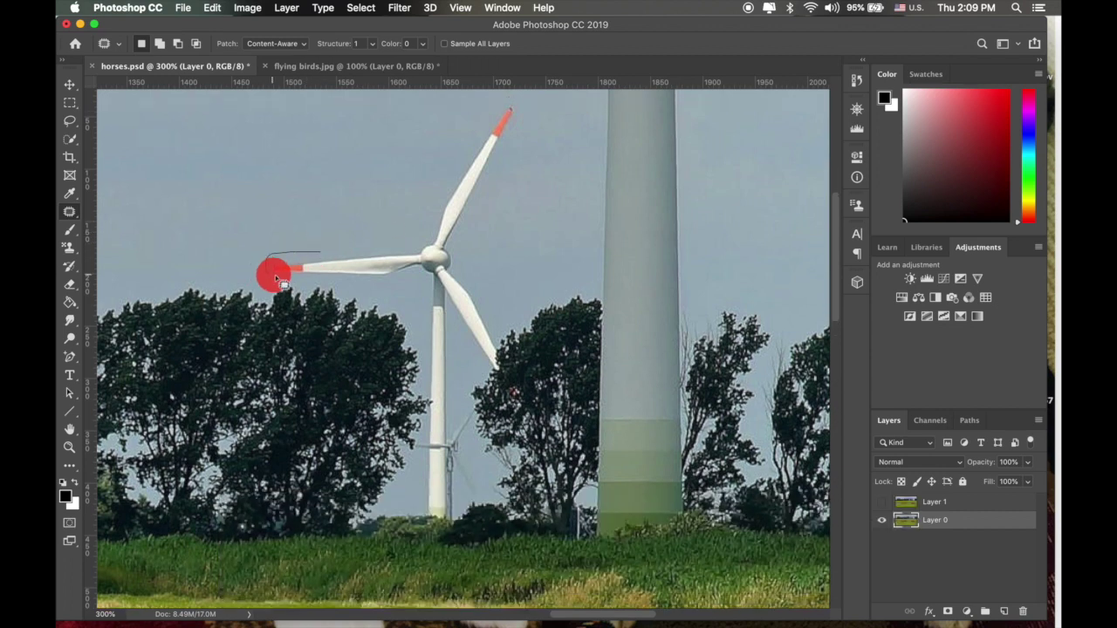
drag(275, 279, 362, 287)
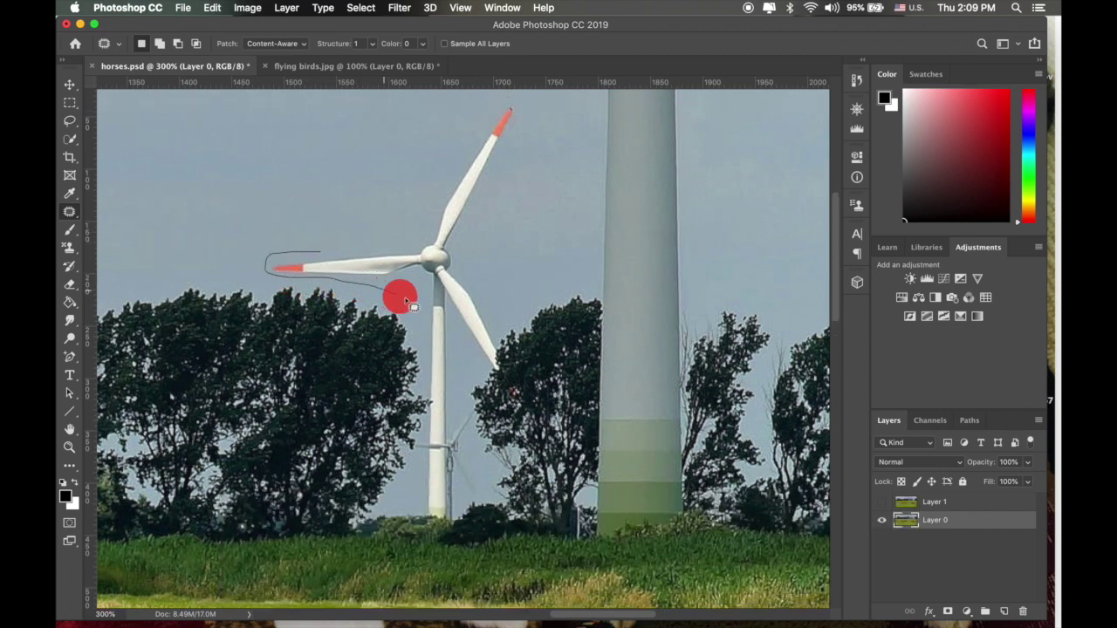
drag(424, 339, 425, 429)
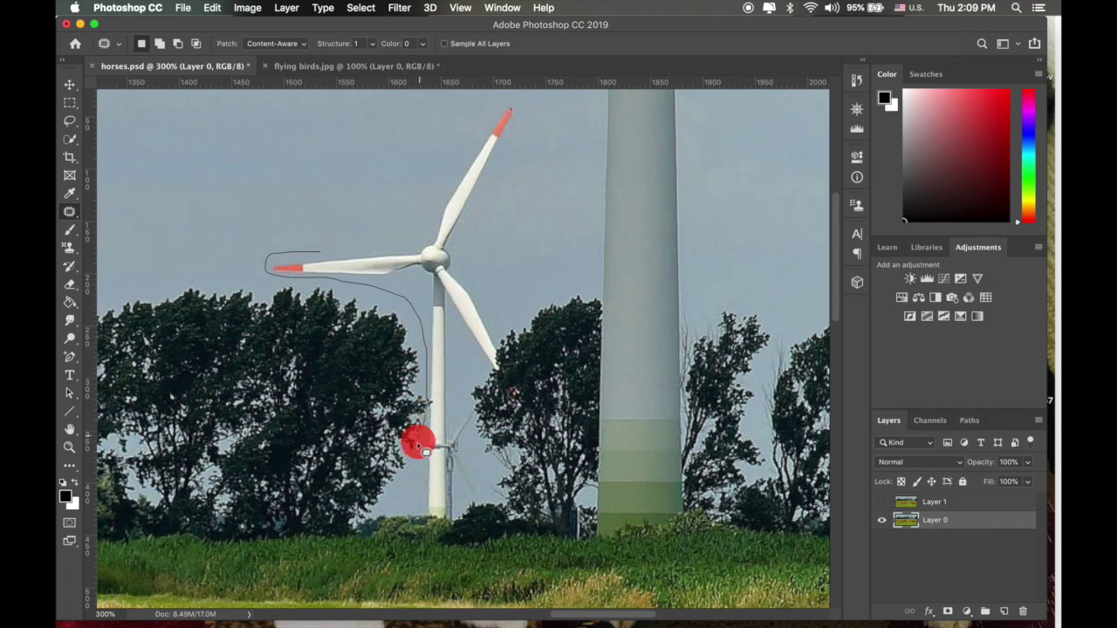
mouse_move(415, 495)
mouse_down()
mouse_move(448, 525)
mouse_move(478, 497)
mouse_move(472, 386)
mouse_move(500, 348)
mouse_move(471, 262)
mouse_up()
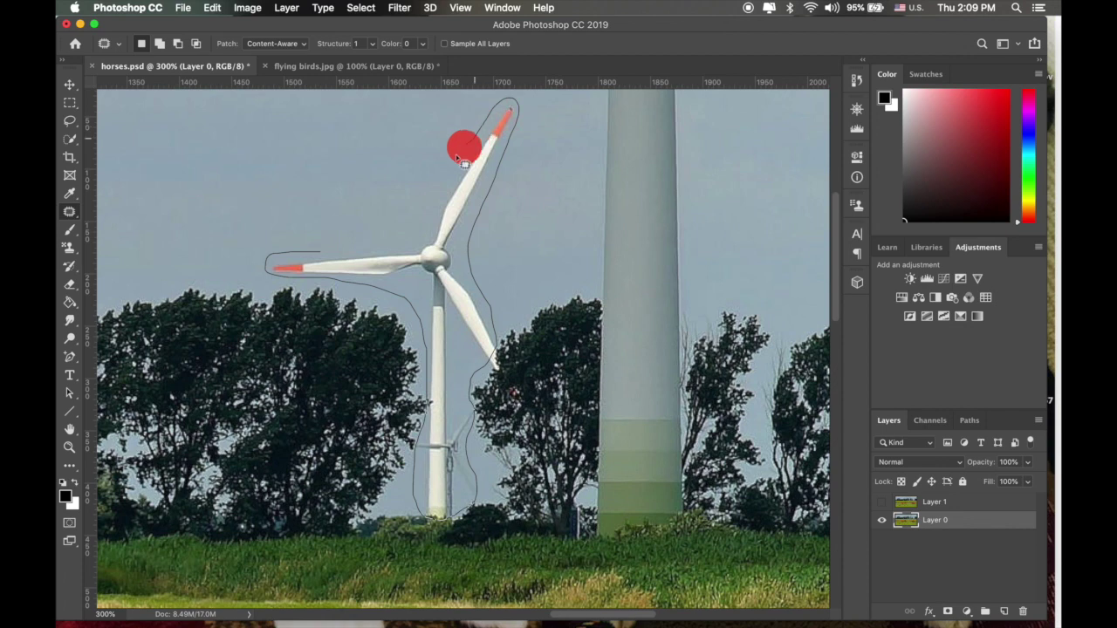
drag(456, 157, 428, 192)
drag(390, 251, 301, 258)
Set the Patch mode to Normal for the turbine selection
key(super+minus)
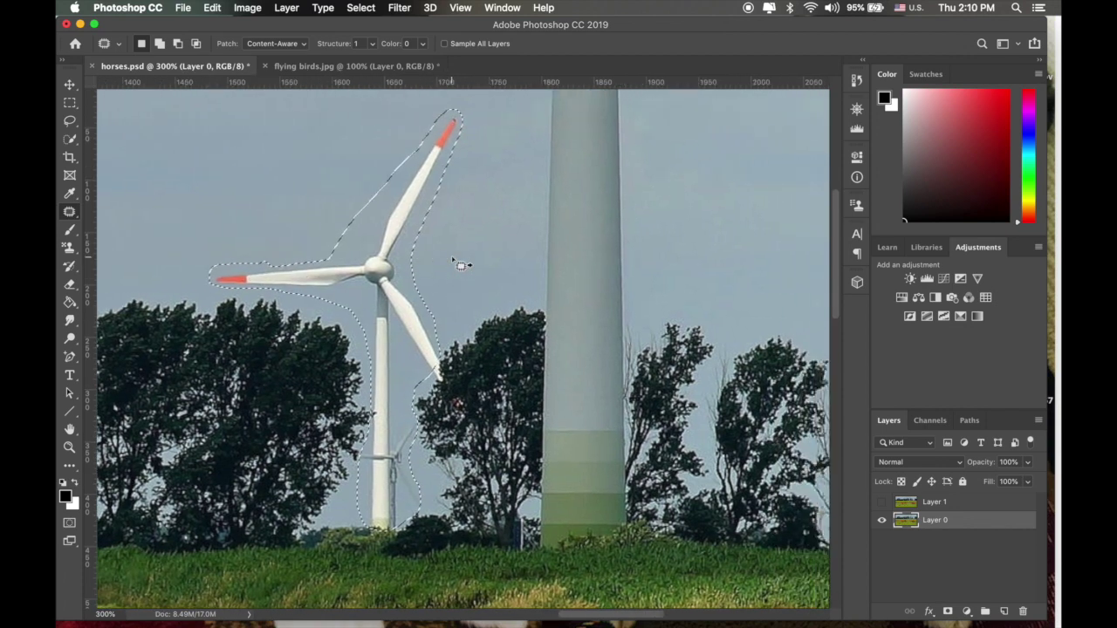
key(super+minus)
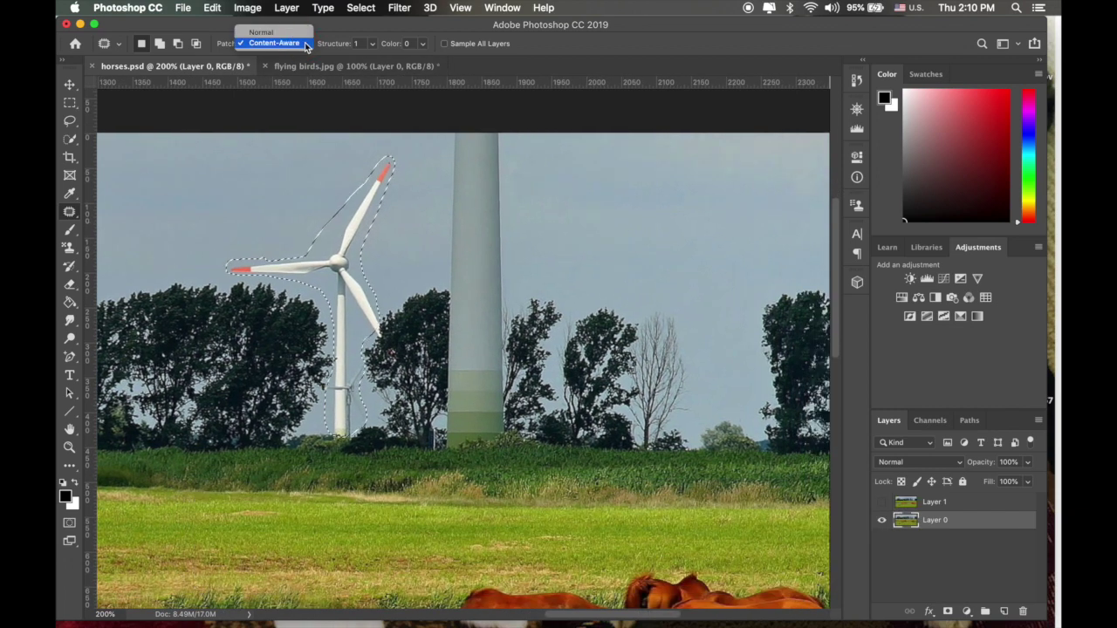
click(261, 33)
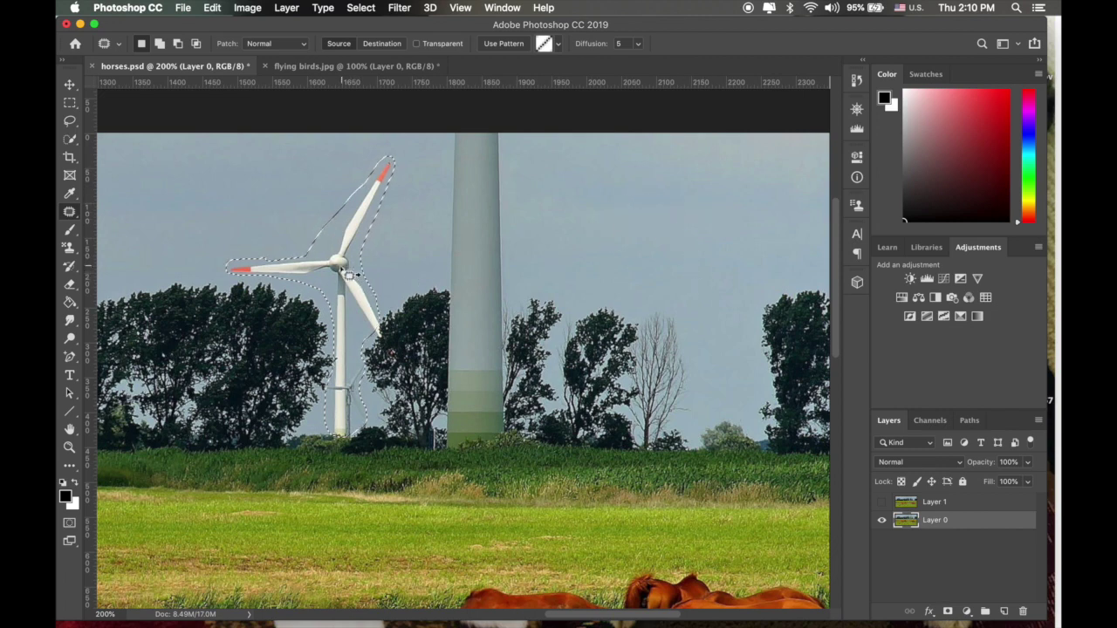
Try patching the turbine from clear sky as Source, then copying it onto that sky as Destination, undoing each attempt and returning to Source
drag(336, 271, 704, 254)
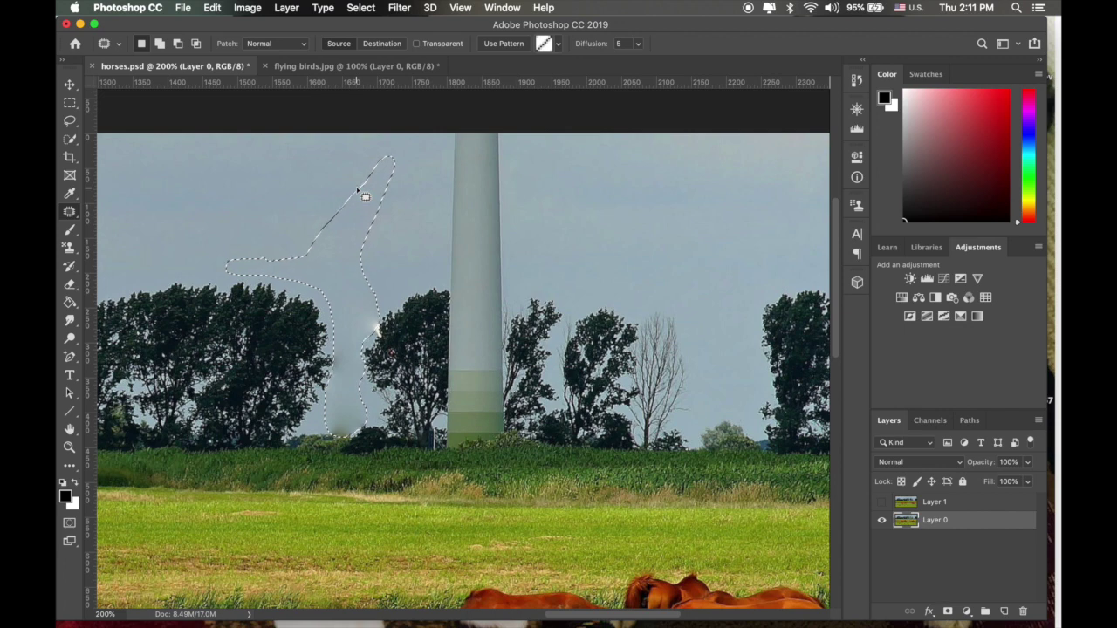
key(super+z)
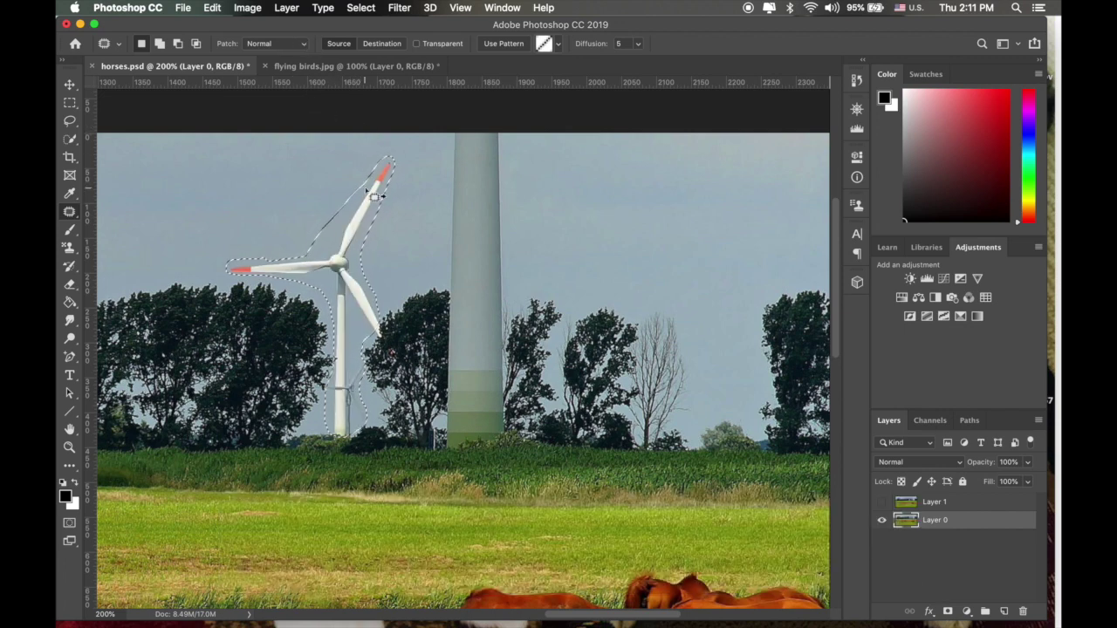
click(380, 43)
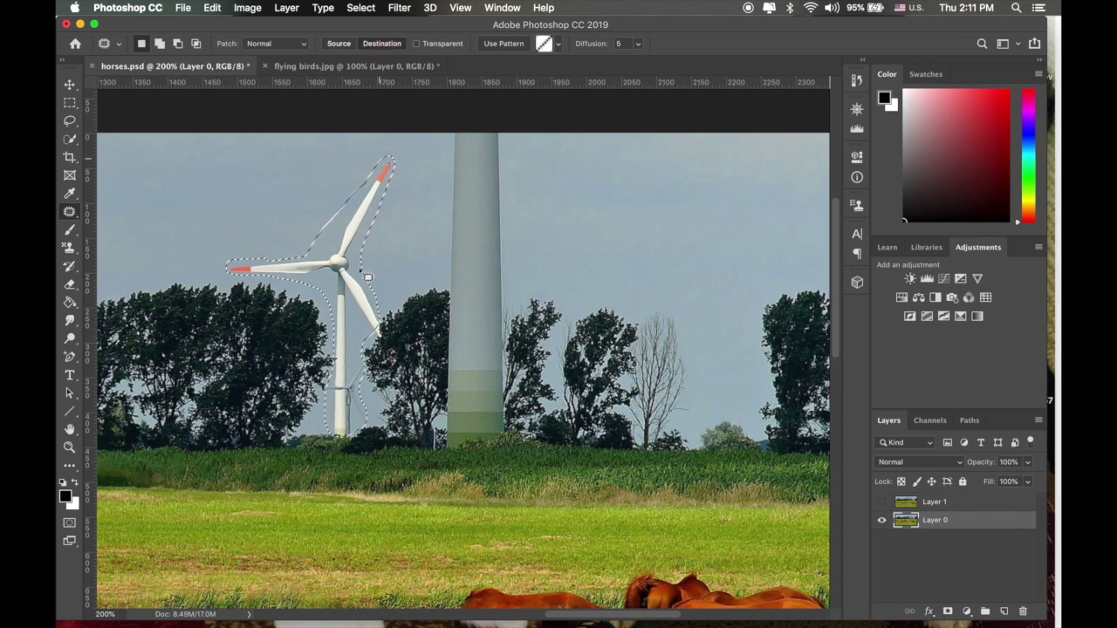
drag(350, 277, 717, 252)
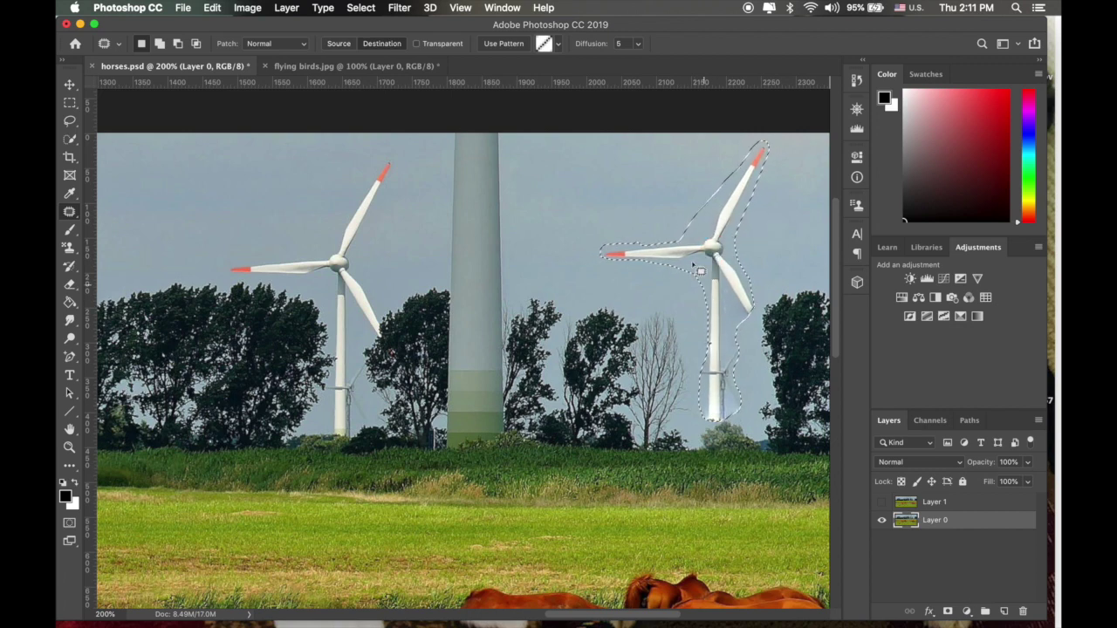
key(super+z)
click(339, 43)
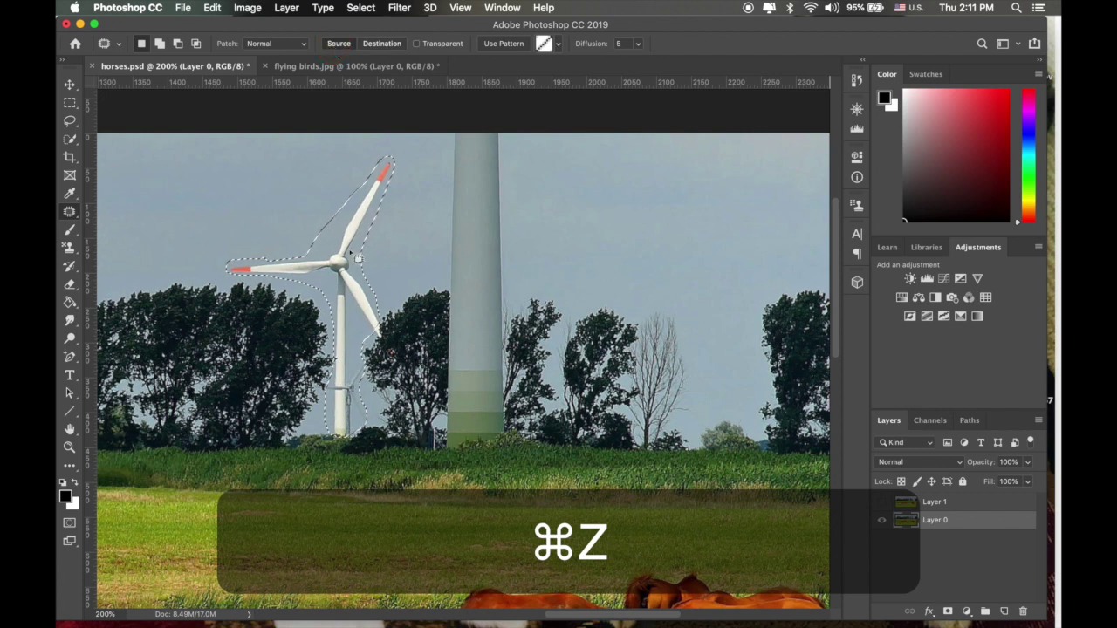
Replace the outlined turbine with clear sky from beyond the large tower, inspect the patch without selection edges, and deselect
drag(342, 269, 704, 248)
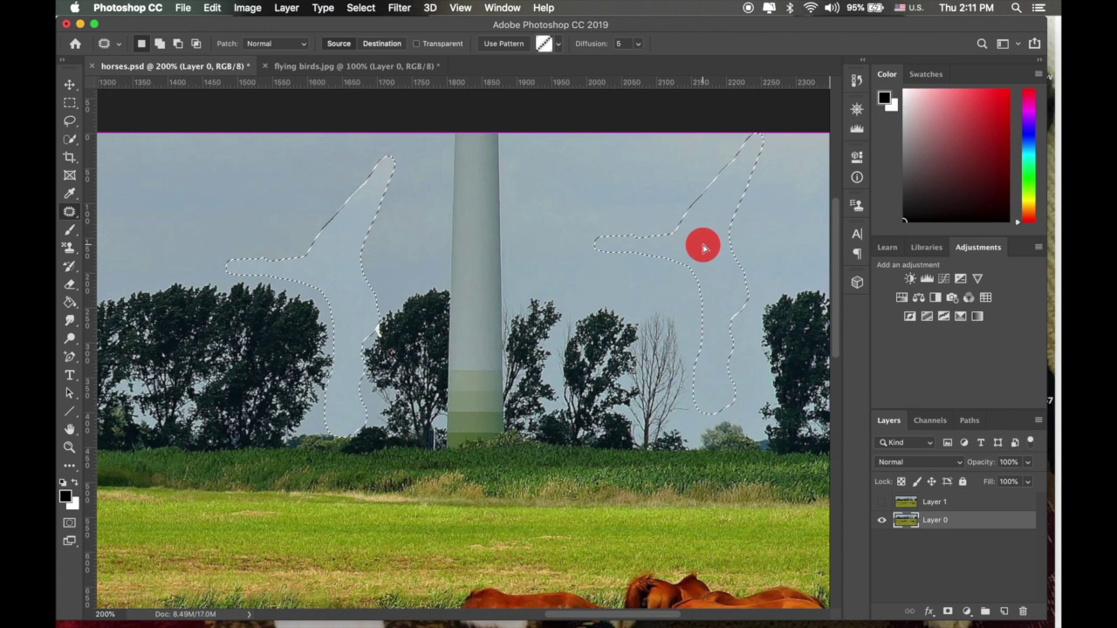
mouse_move(704, 248)
mouse_down()
mouse_move(711, 254)
mouse_move(706, 234)
mouse_move(710, 250)
mouse_up()
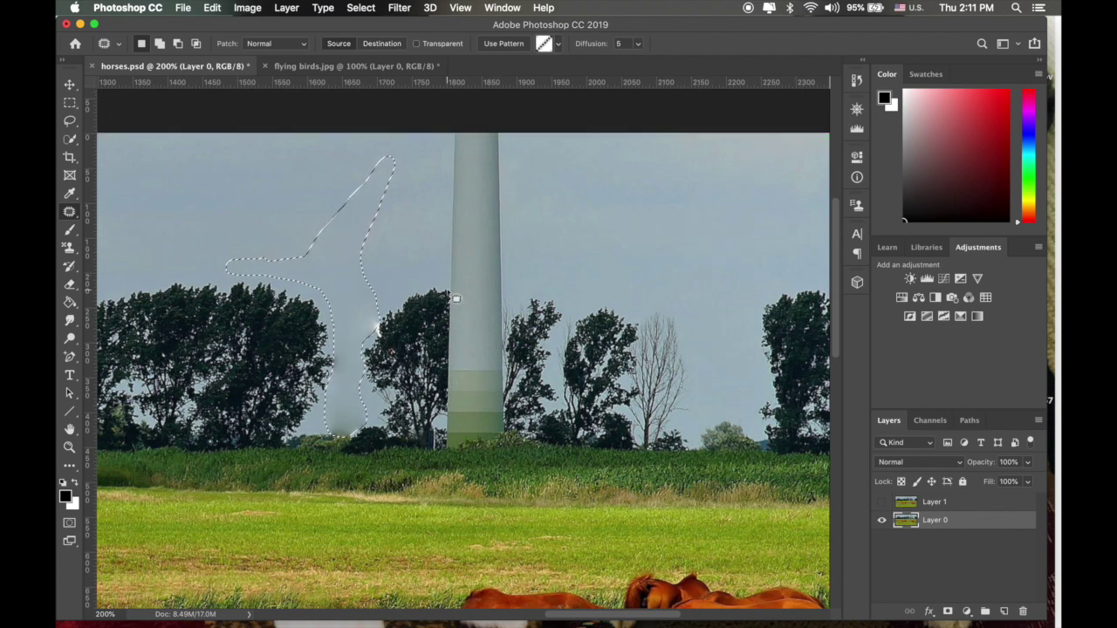
key(super+h)
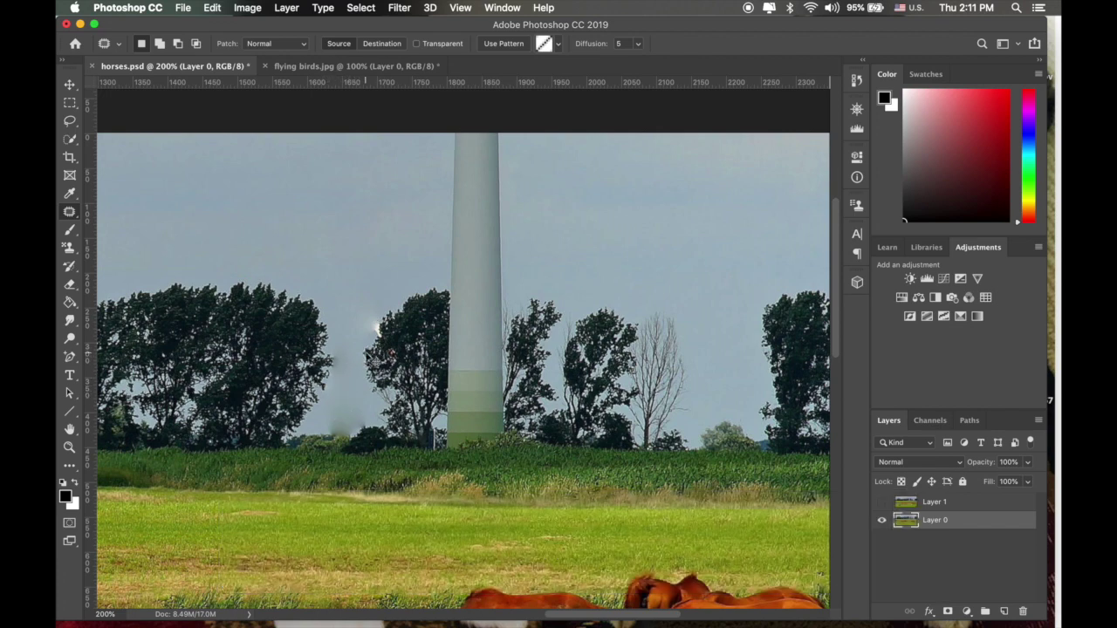
key(super+h)
scroll(373, 359, left, 5)
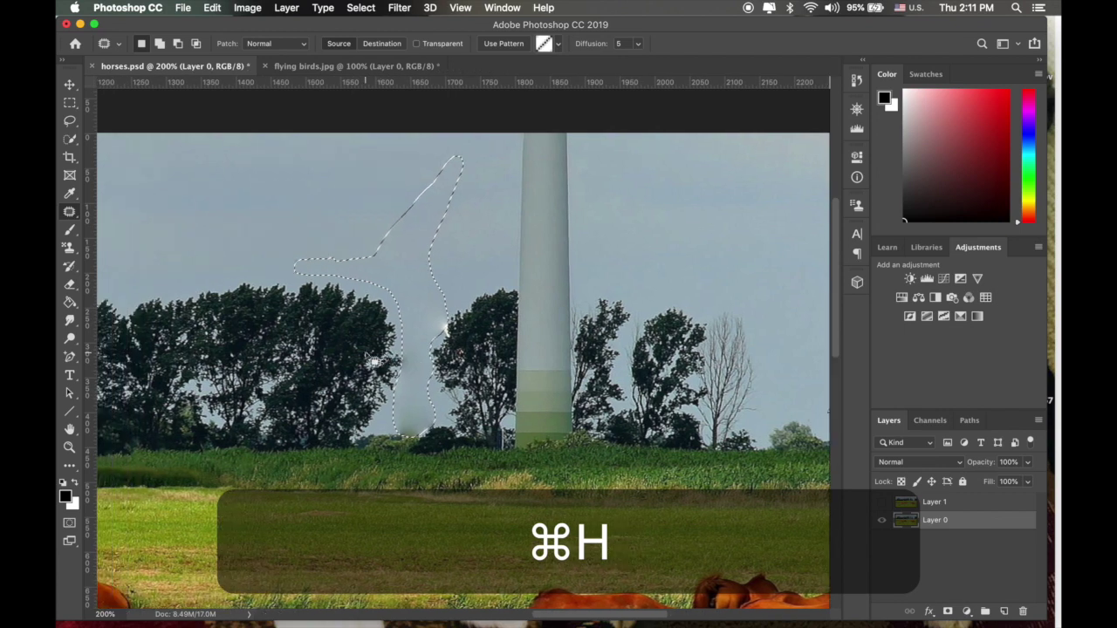
key(super+h)
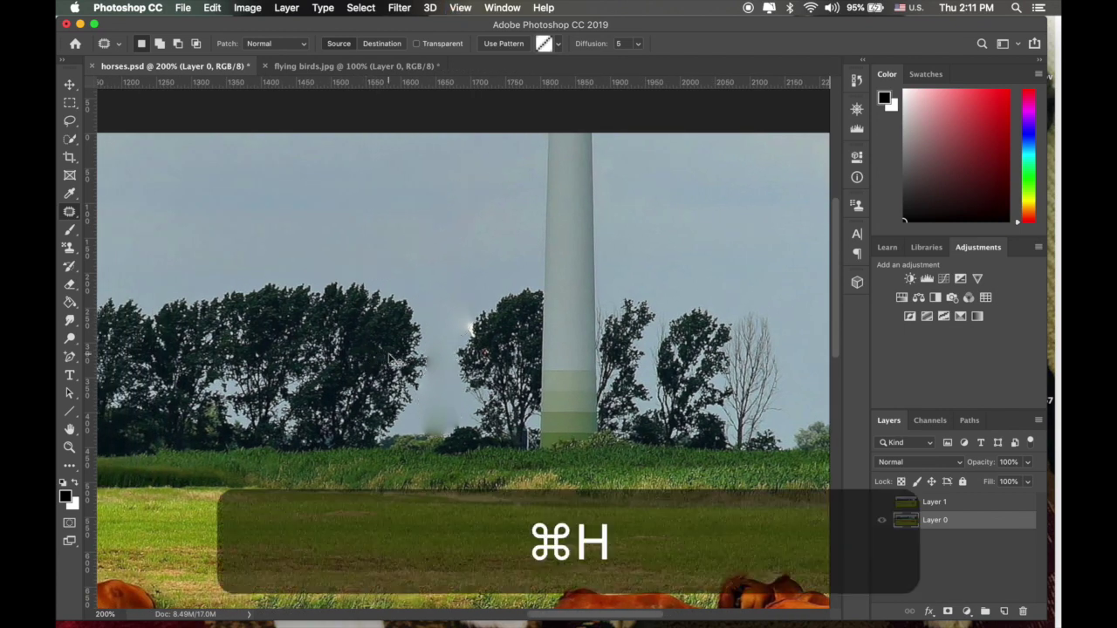
key(super+h)
key(super+d)
Use the Clone Stamp to clean the smudges beside the trees and above the bushes, and the bright spot at the tree's edge
key(super+equal)
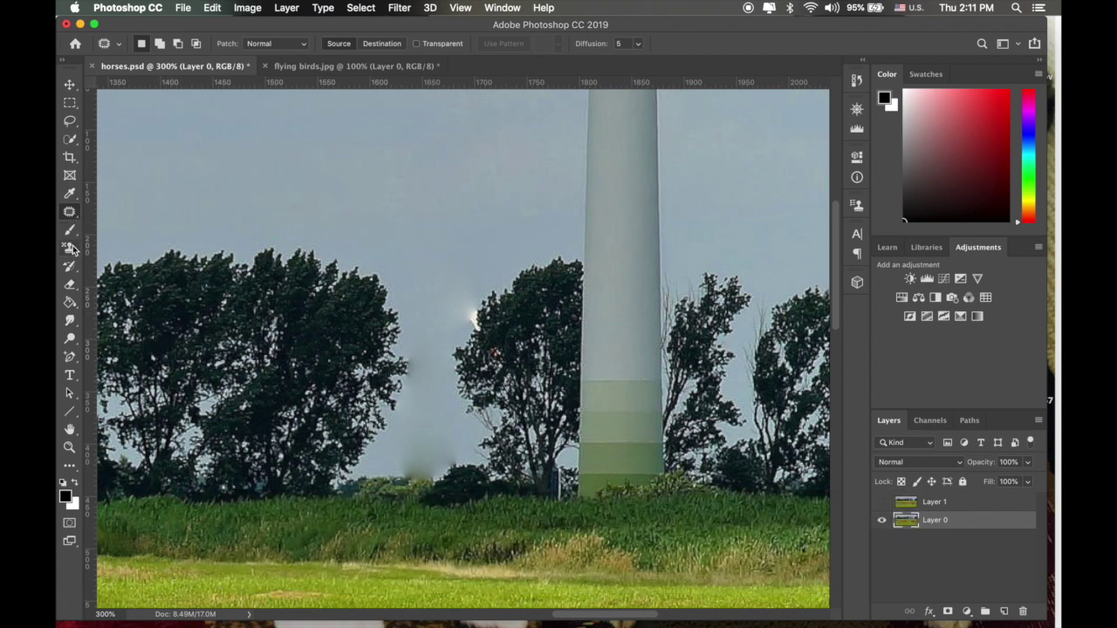
drag(72, 247, 122, 247)
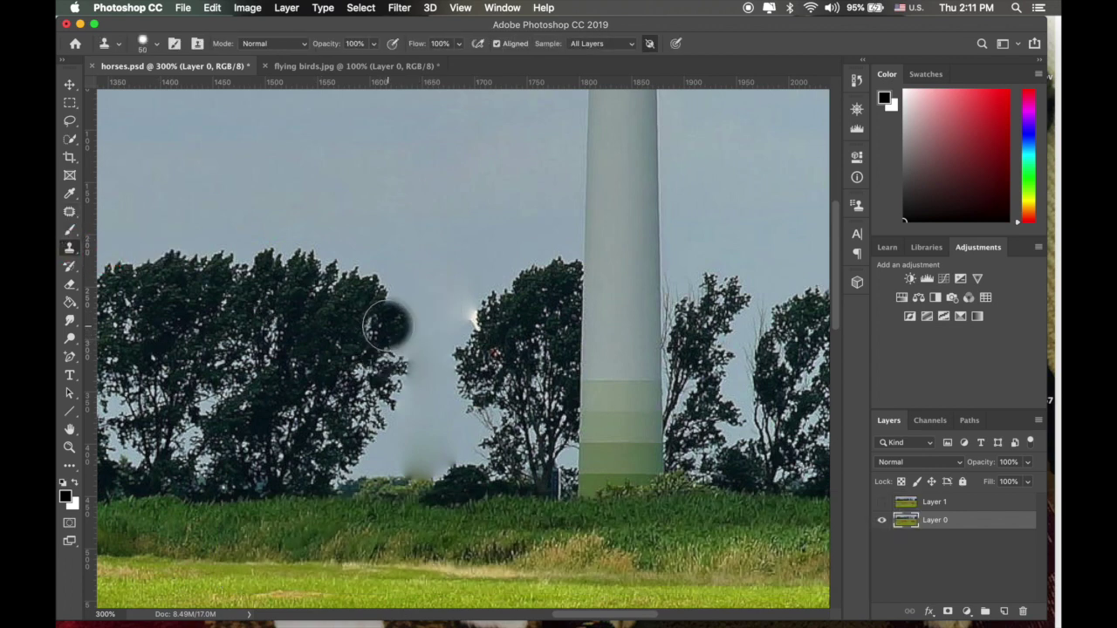
alt+click(388, 328)
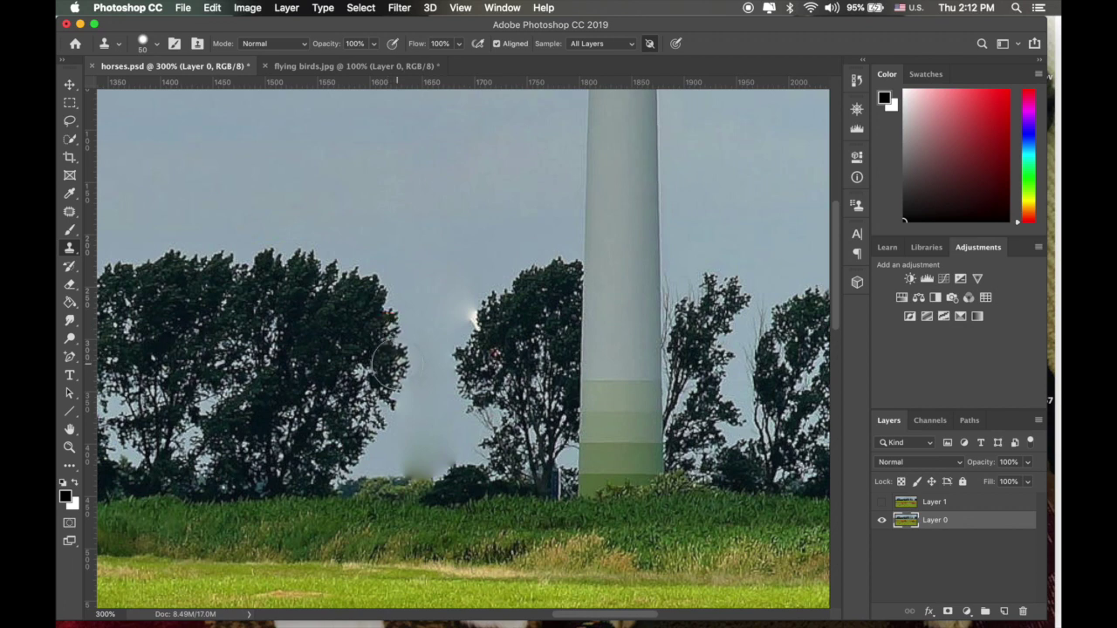
drag(346, 466, 409, 479)
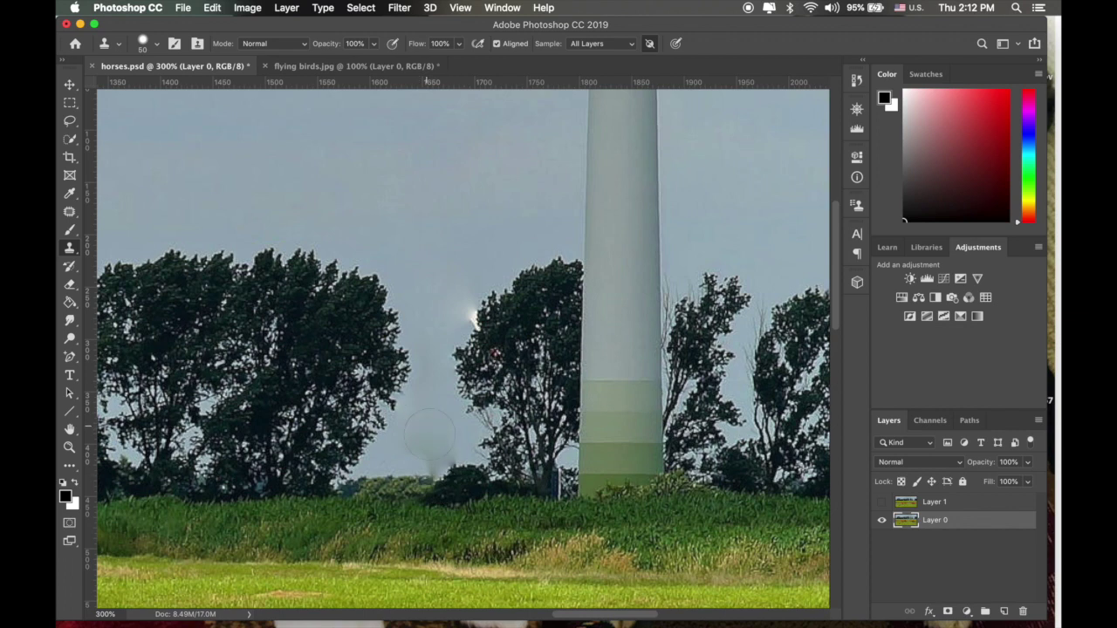
click(431, 445)
click(432, 446)
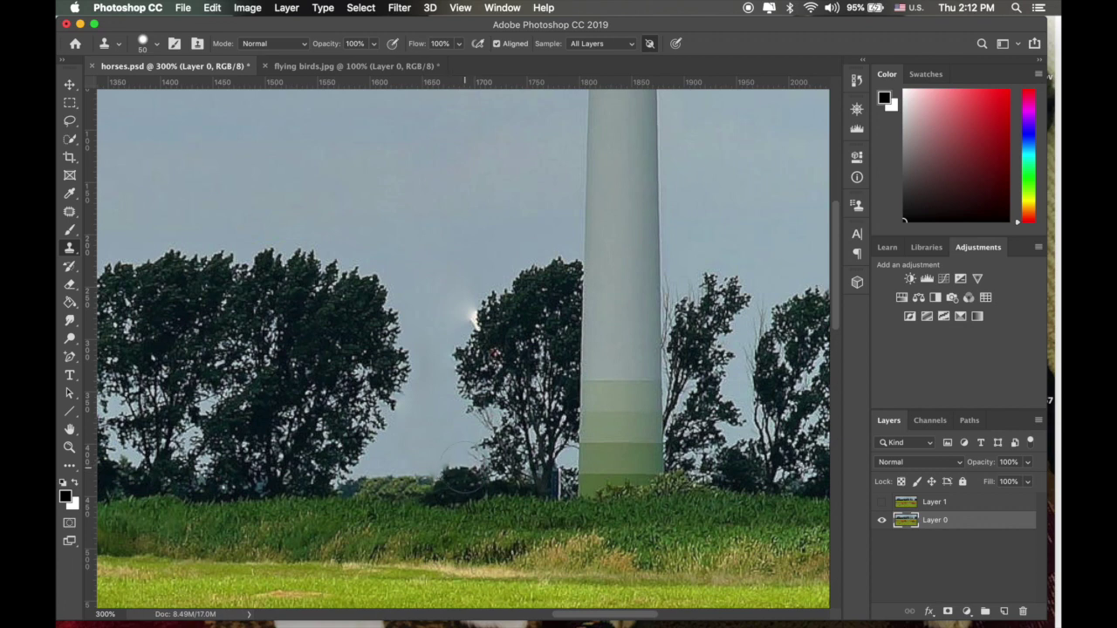
click(469, 467)
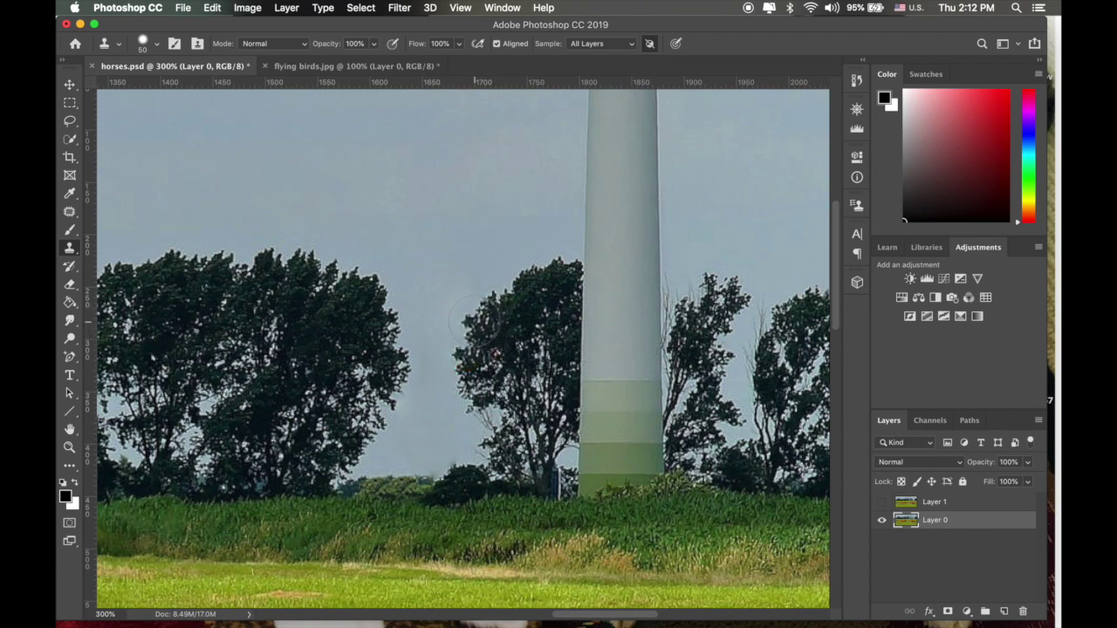
click(474, 319)
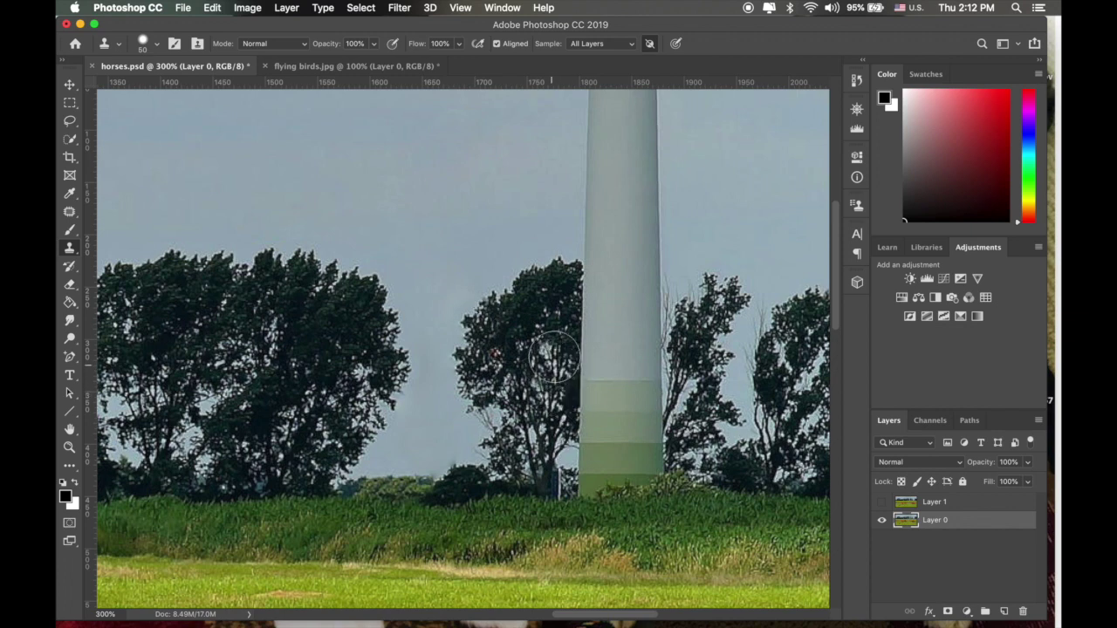
Try cloning foliage onto the top of the tree beside the large tower, and undo it
drag(543, 319, 535, 265)
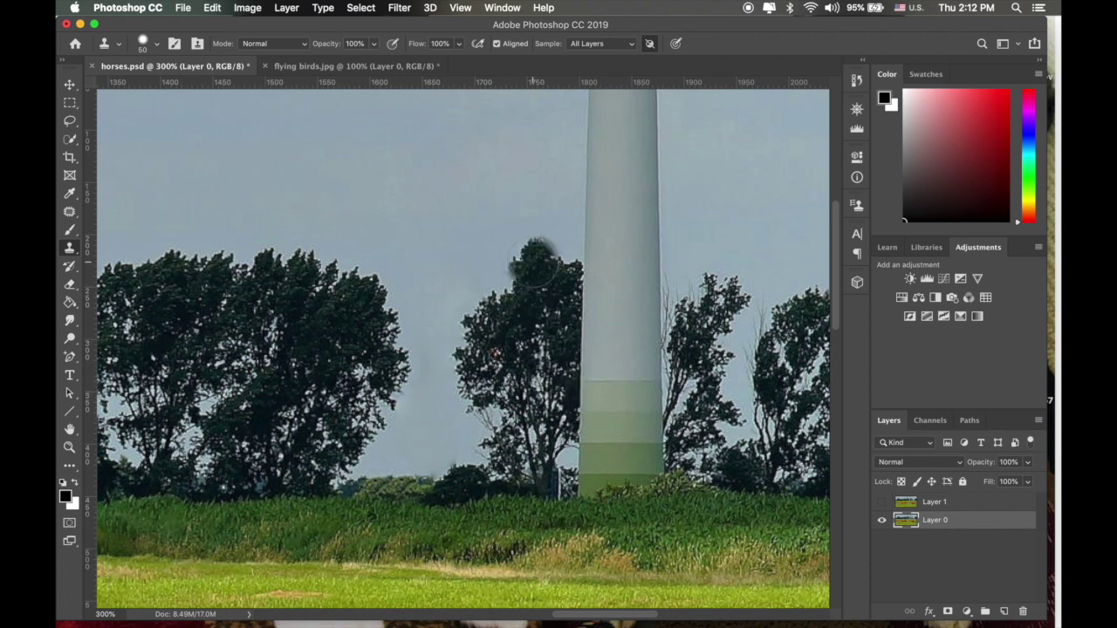
key(super+z)
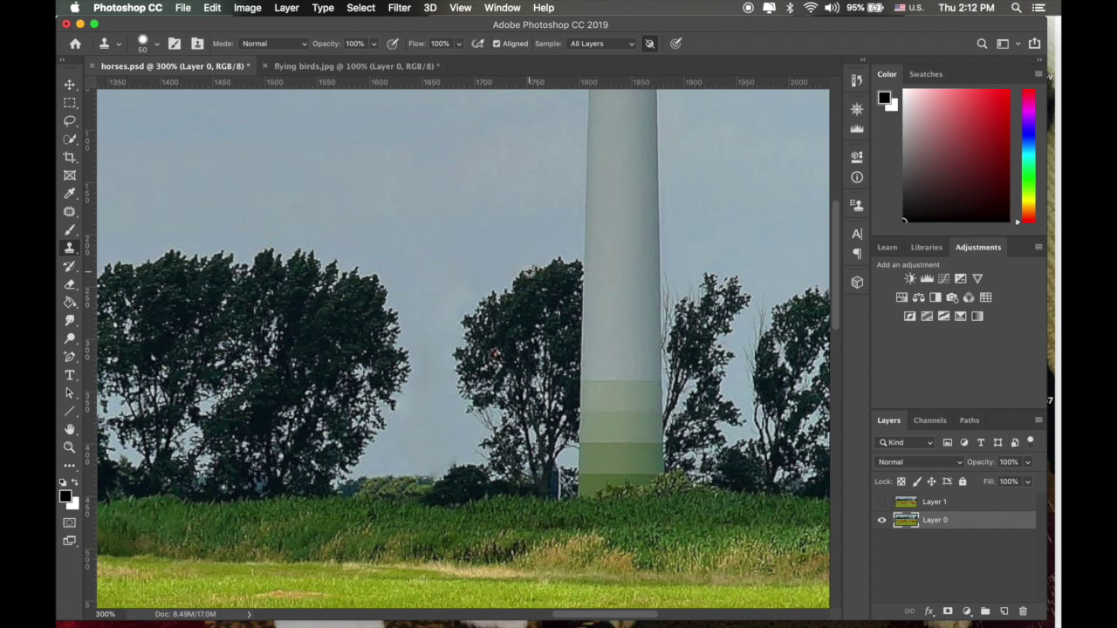
drag(519, 197, 516, 231)
Sample the top of the tree beside the large tower as the clone source, and rotate that source -30, then -45 degrees
click(495, 9)
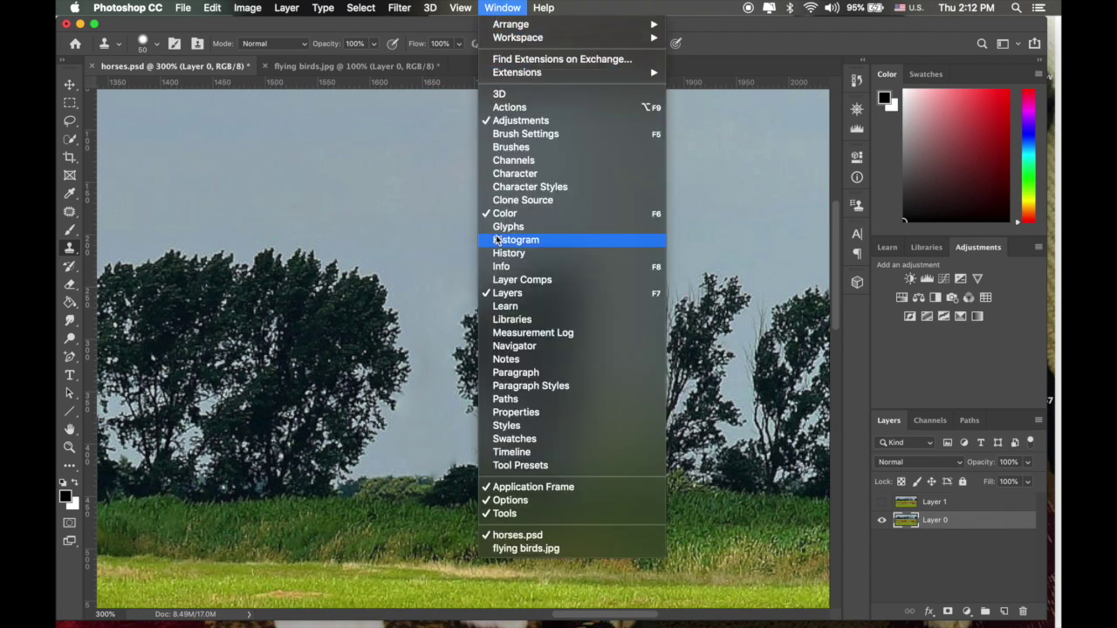
click(512, 206)
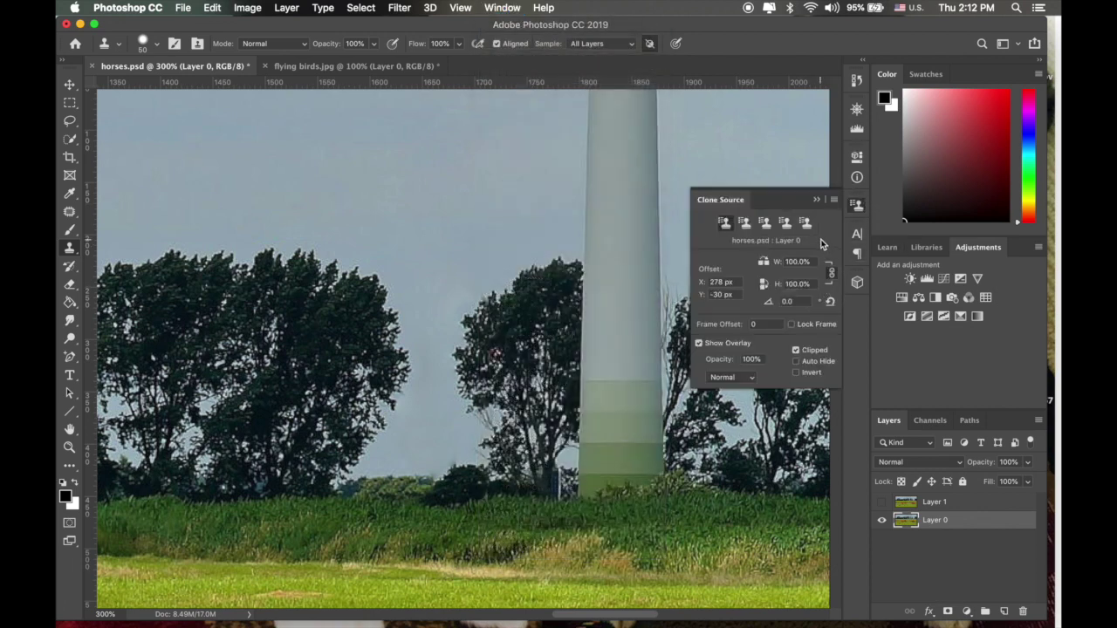
alt+click(520, 239)
click(602, 232)
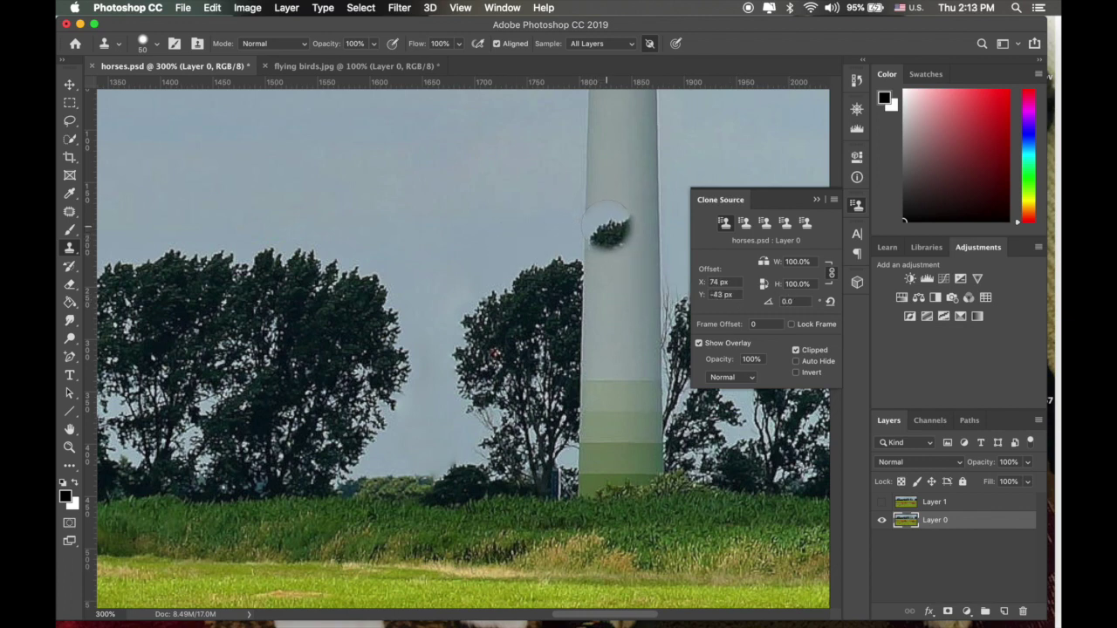
click(802, 303)
text(-30)
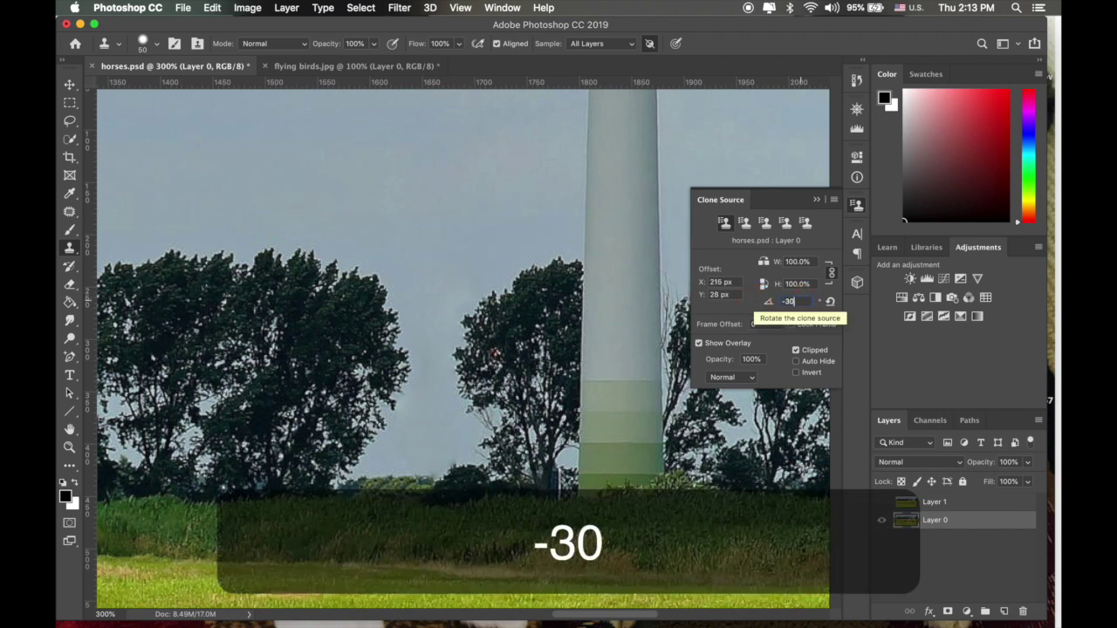
key(Return)
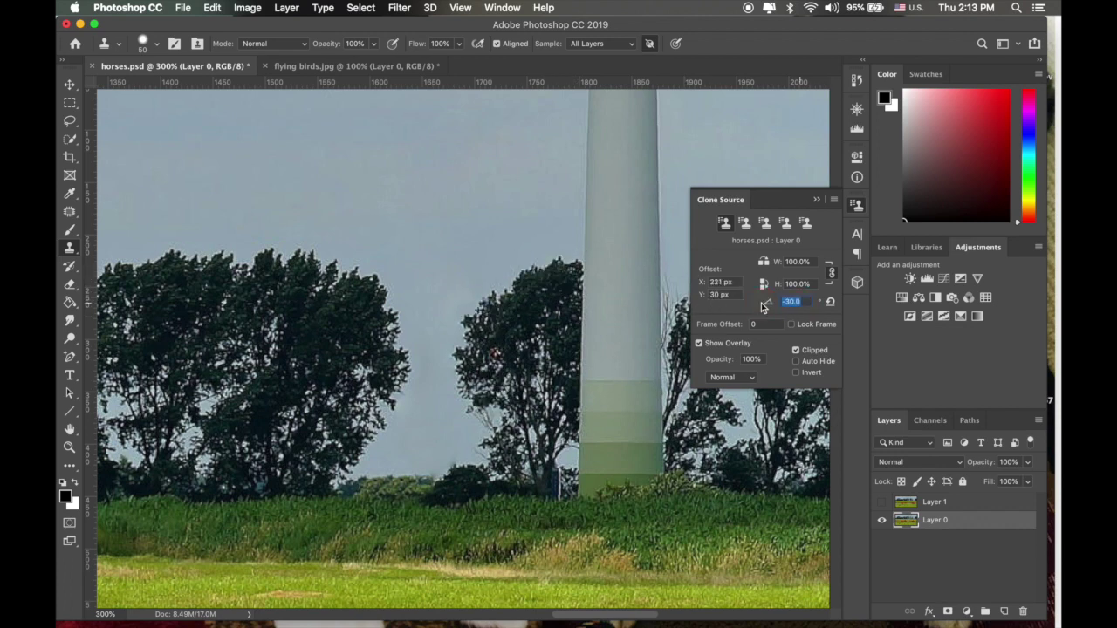
text(-45)
key(Return)
click(818, 200)
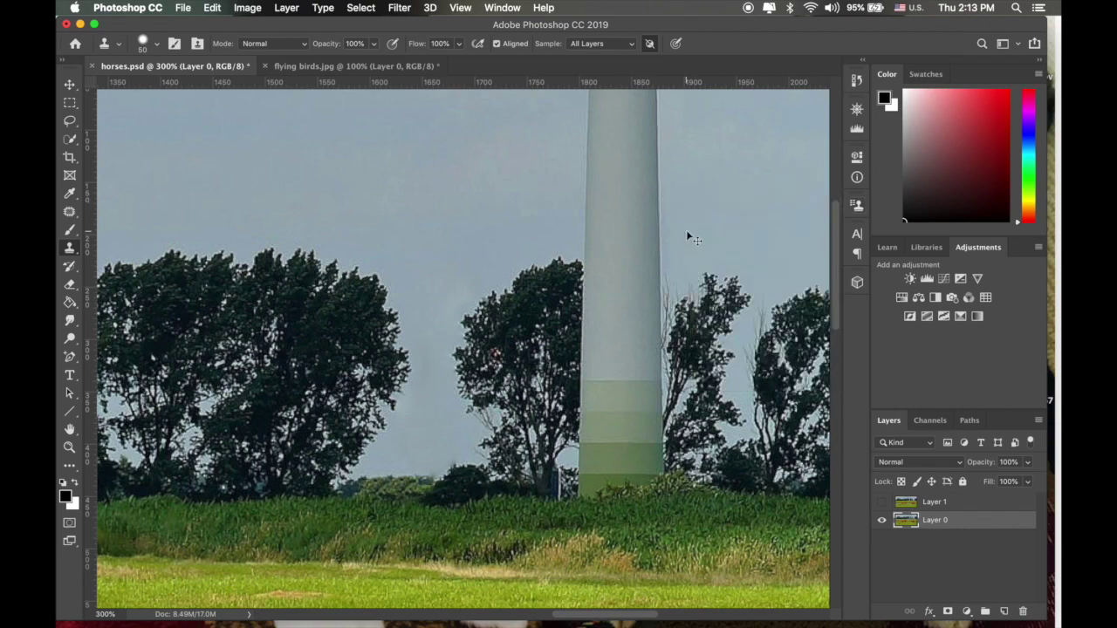
Reduce the Clone Stamp brush to 35 px and clone foliage over the small reddish spot in the tree beside the tower
key(super+minus)
key(super+equal)
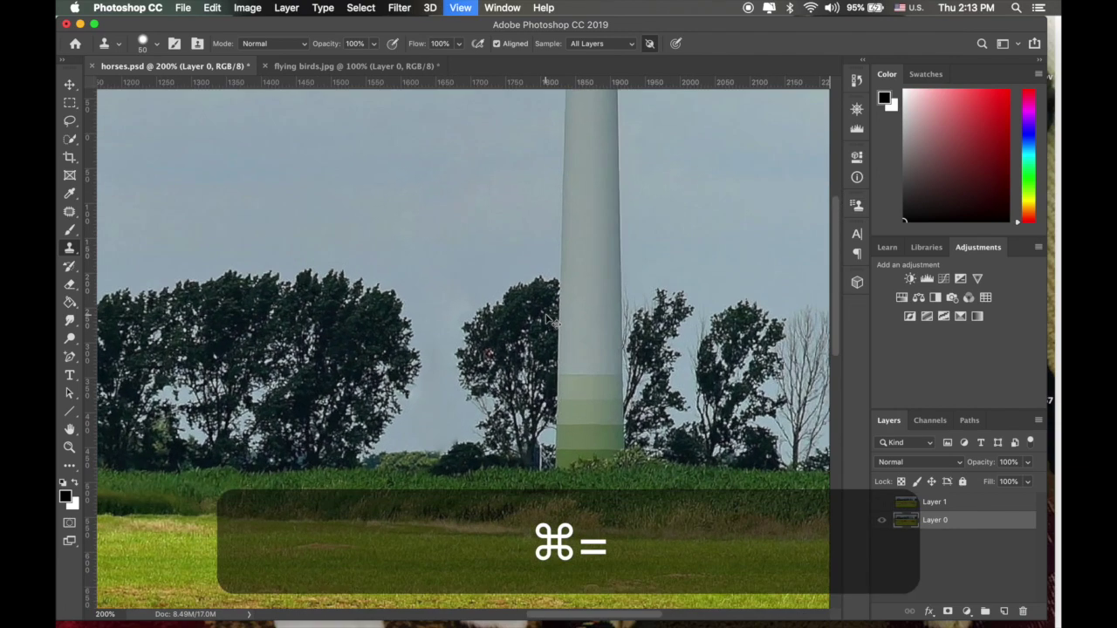
key(super+equal)
key(bracketleft)
key(bracketleft)
key(bracketleft)
key(bracketleft)
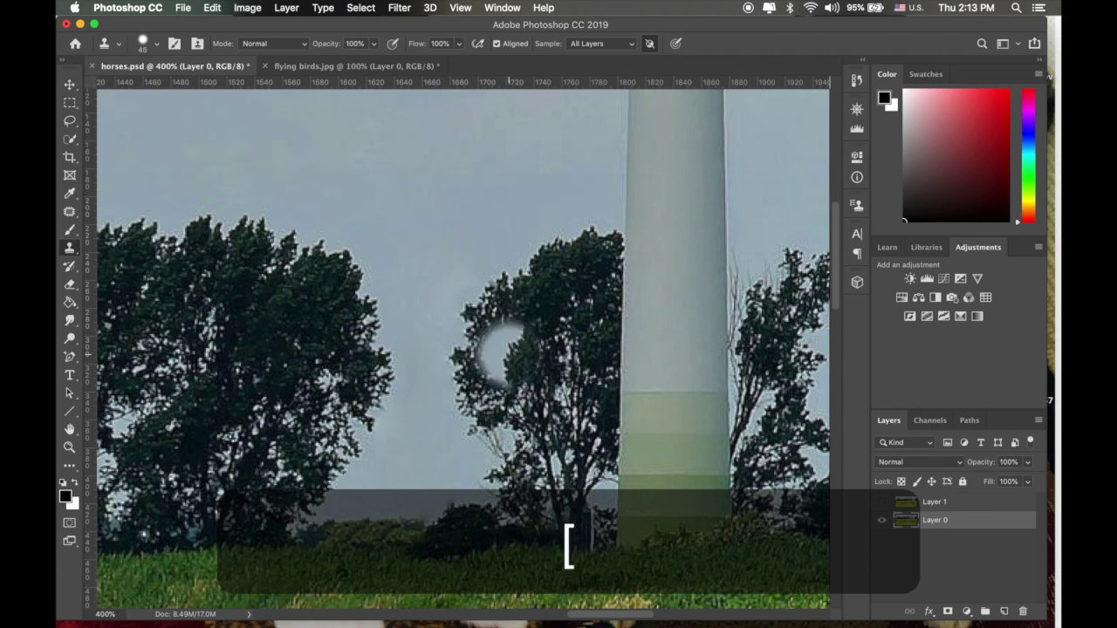
key(bracketright)
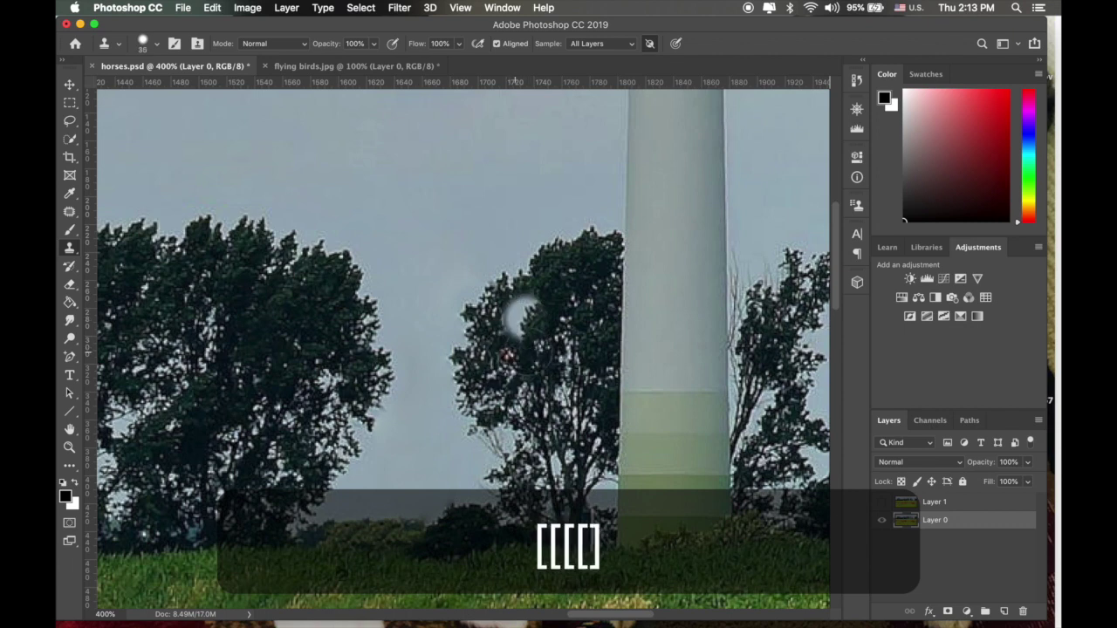
click(71, 248)
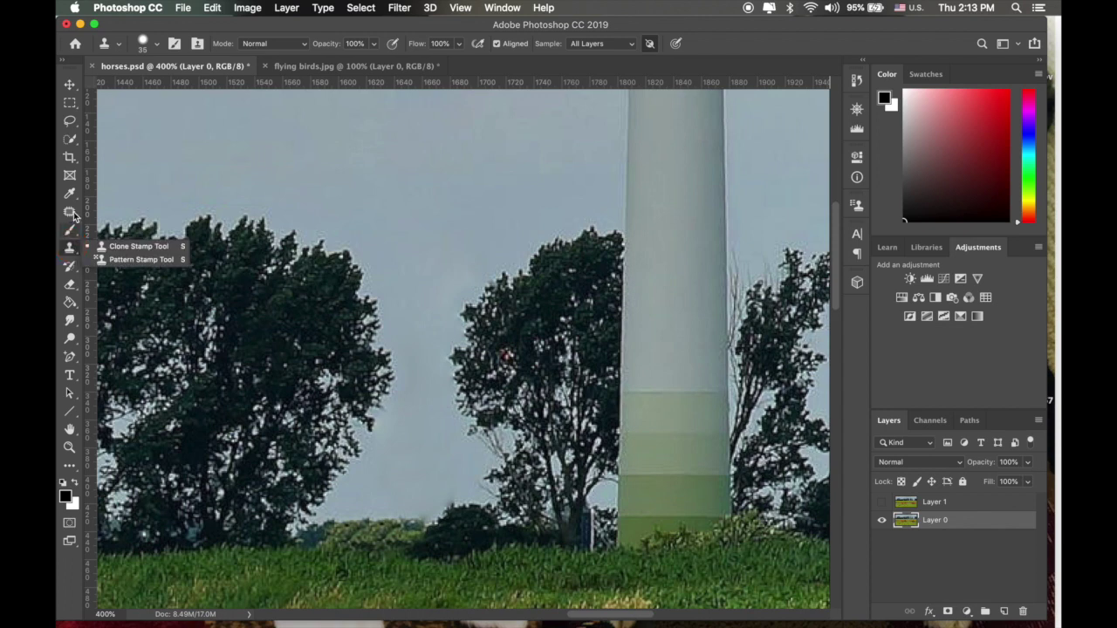
click(556, 306)
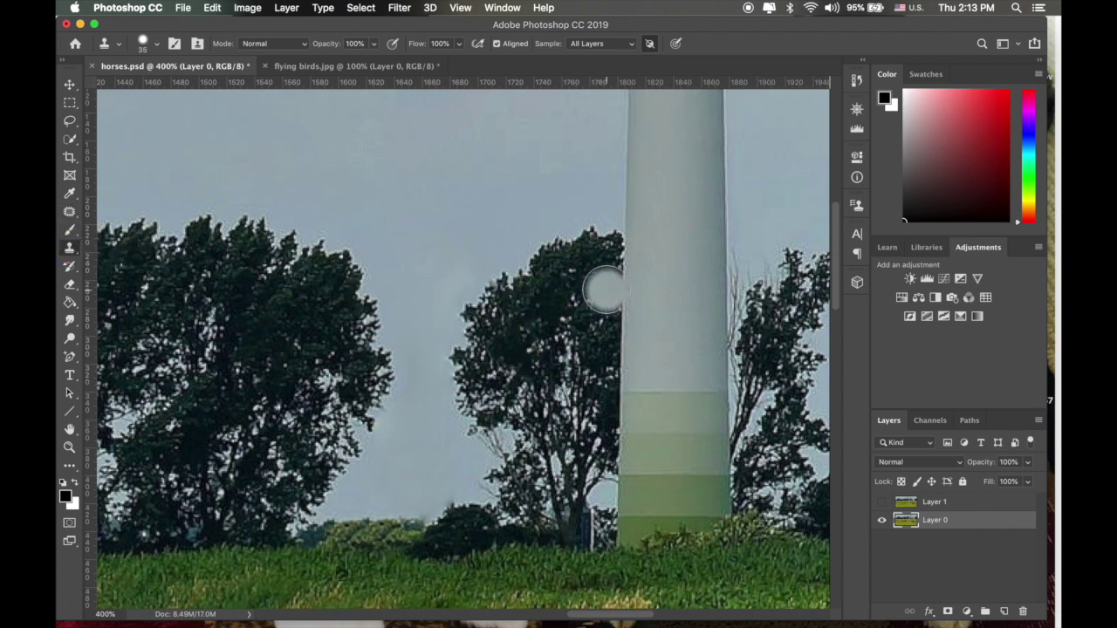
Outline the large tower with the Patch tool from the image's top edge down to its grassy base, using Content-Aware patching
key(super+minus)
key(super+minus)
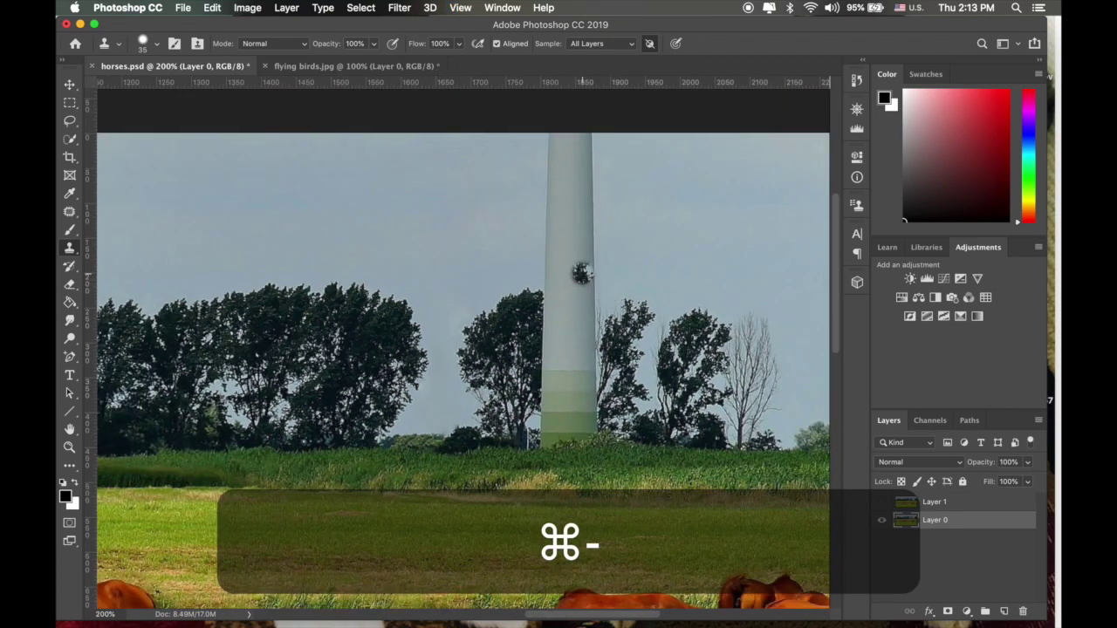
scroll(581, 269, down, 1)
scroll(582, 269, right, 5)
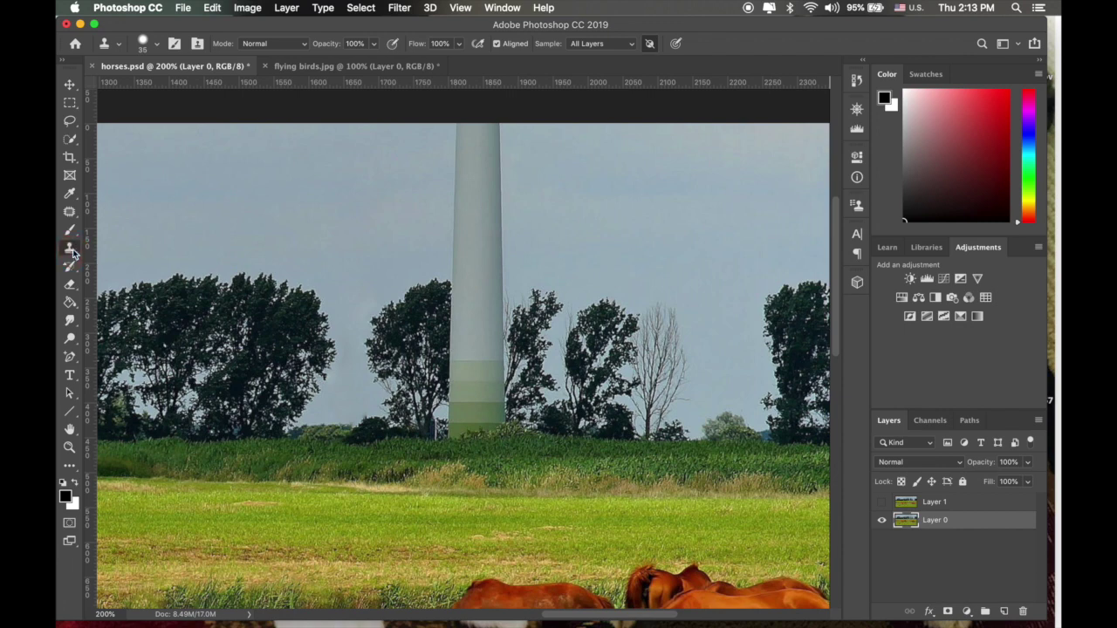
click(70, 212)
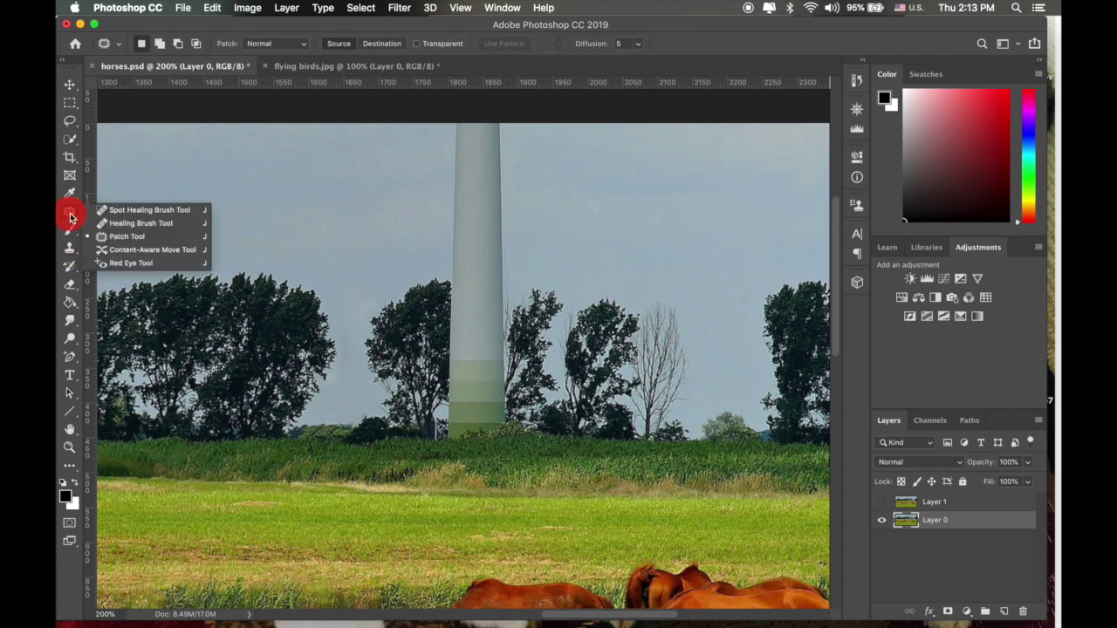
click(120, 234)
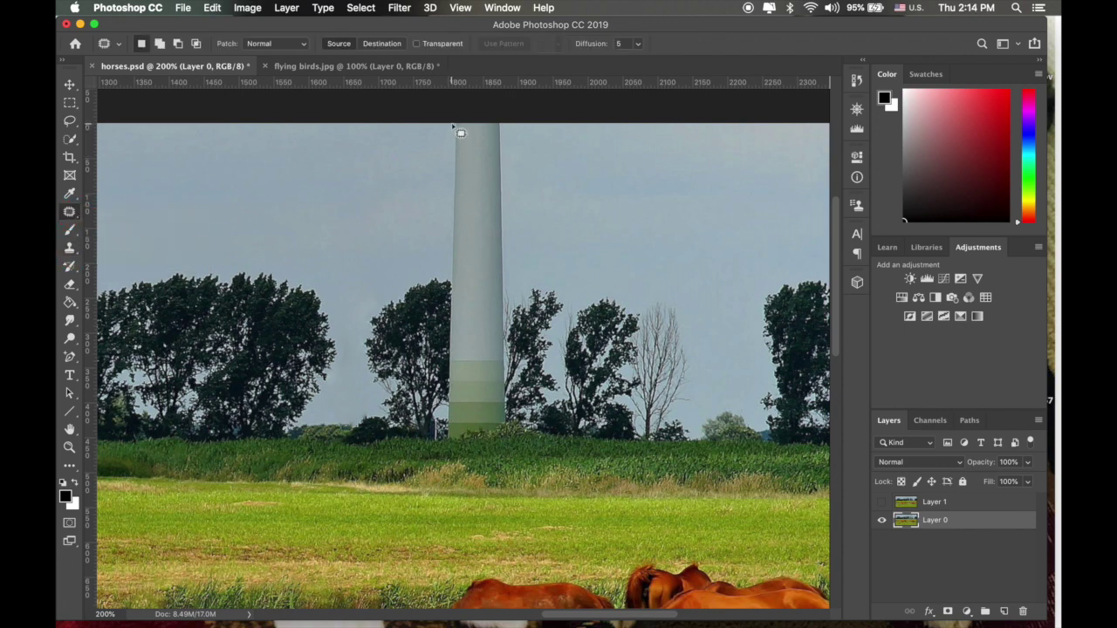
drag(452, 127, 449, 187)
mouse_move(449, 231)
mouse_down()
mouse_move(455, 448)
mouse_move(508, 444)
mouse_move(511, 164)
mouse_move(504, 125)
mouse_move(451, 125)
mouse_up()
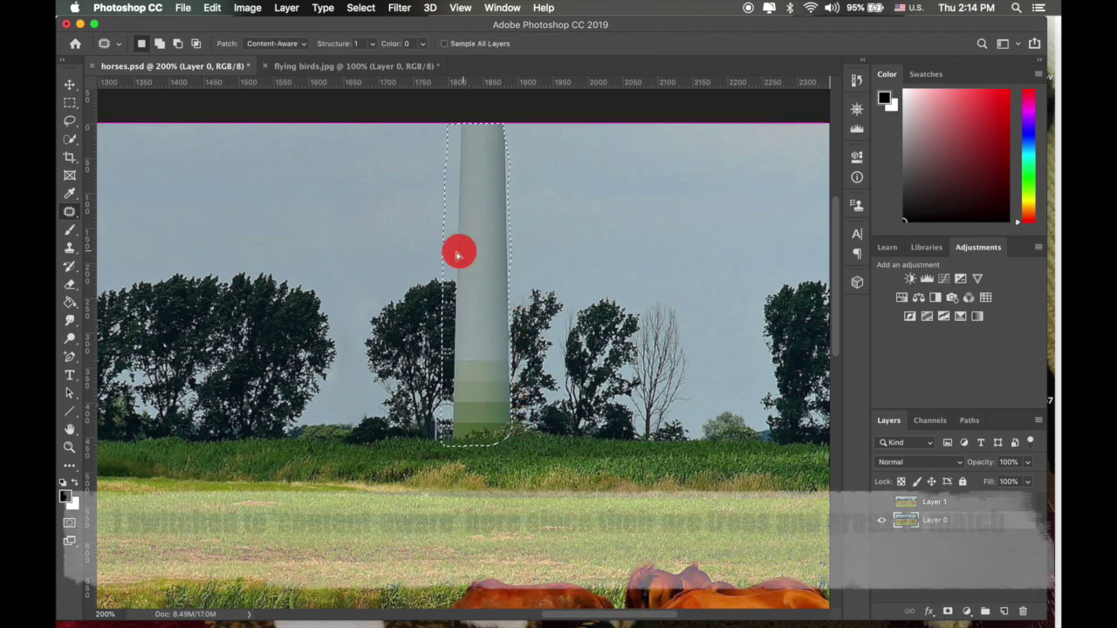
Patch the outlined tower with the neighbouring trees and sky, and inspect the blend without selection edges
drag(458, 255, 269, 260)
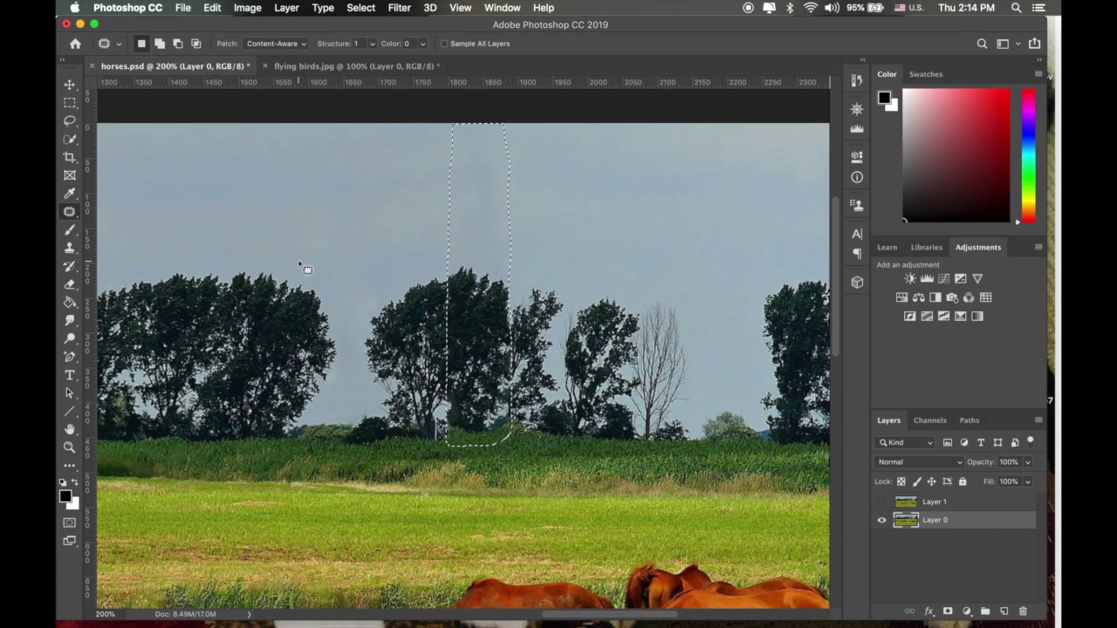
key(super+h)
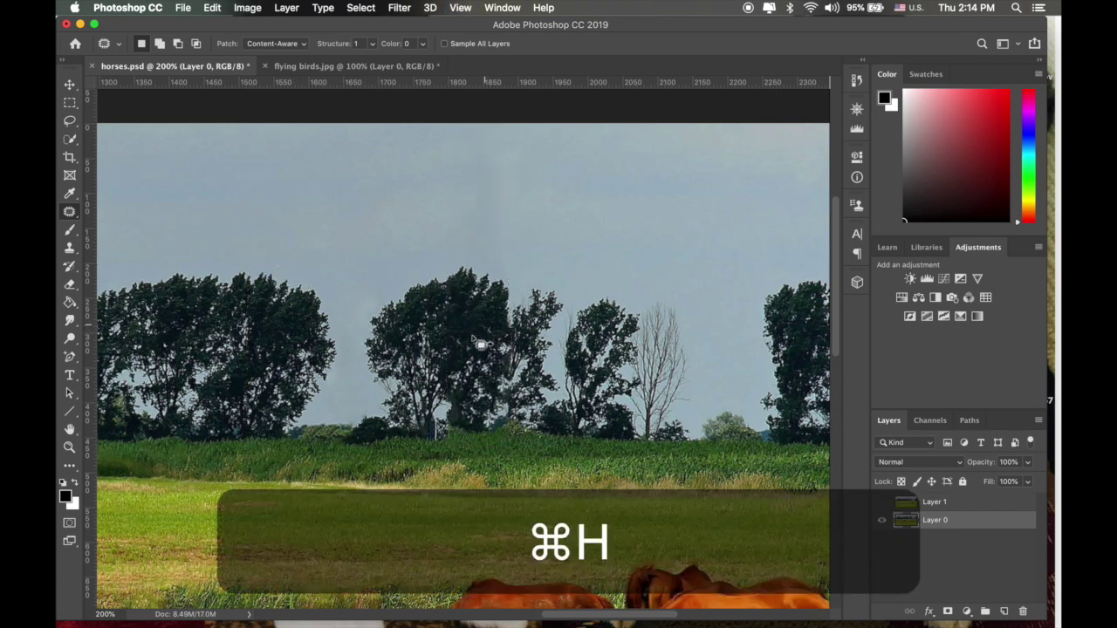
key(super+equal)
key(super+equal)
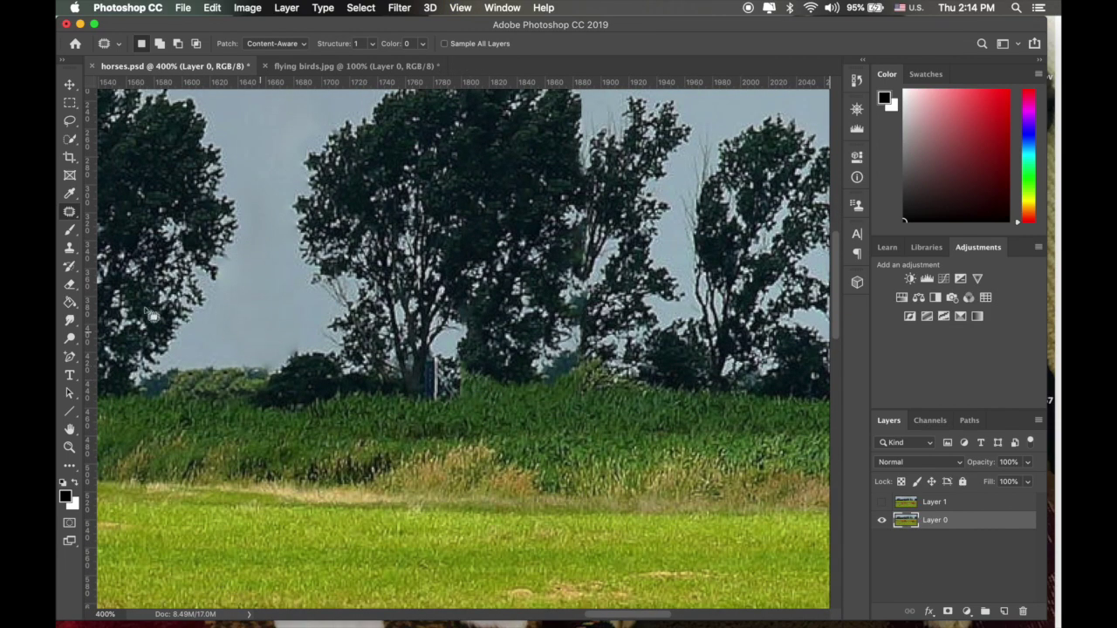
Dab with the Clone Stamp at the hedge where the tower stood, and reset the clone source transform
click(73, 214)
click(70, 247)
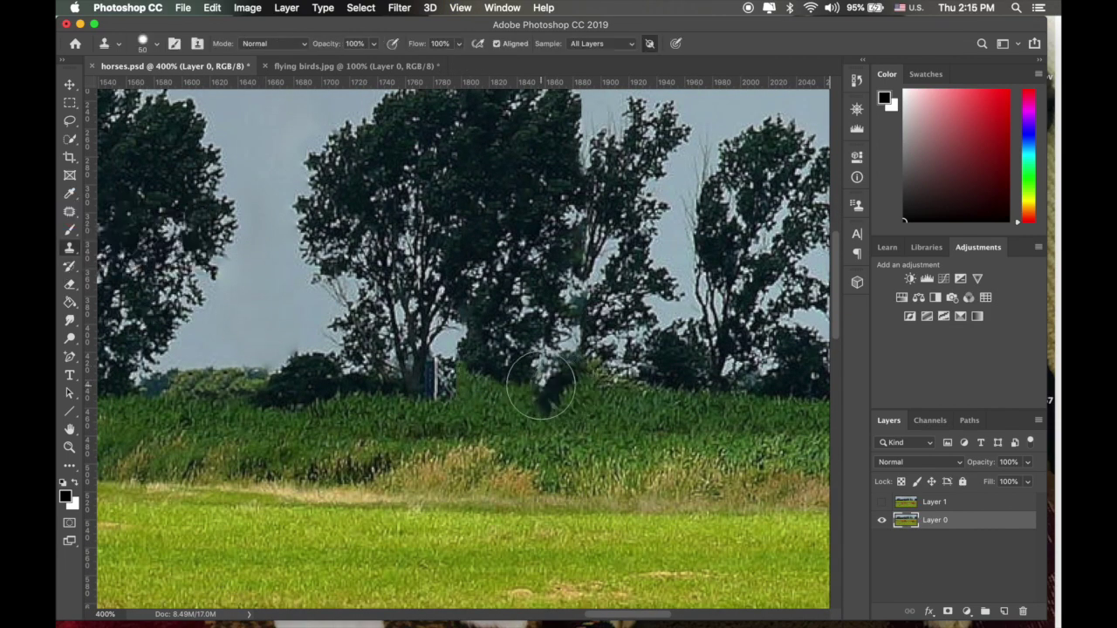
mouse_move(549, 386)
mouse_down()
mouse_move(510, 391)
mouse_move(491, 379)
mouse_move(550, 384)
mouse_up()
click(858, 208)
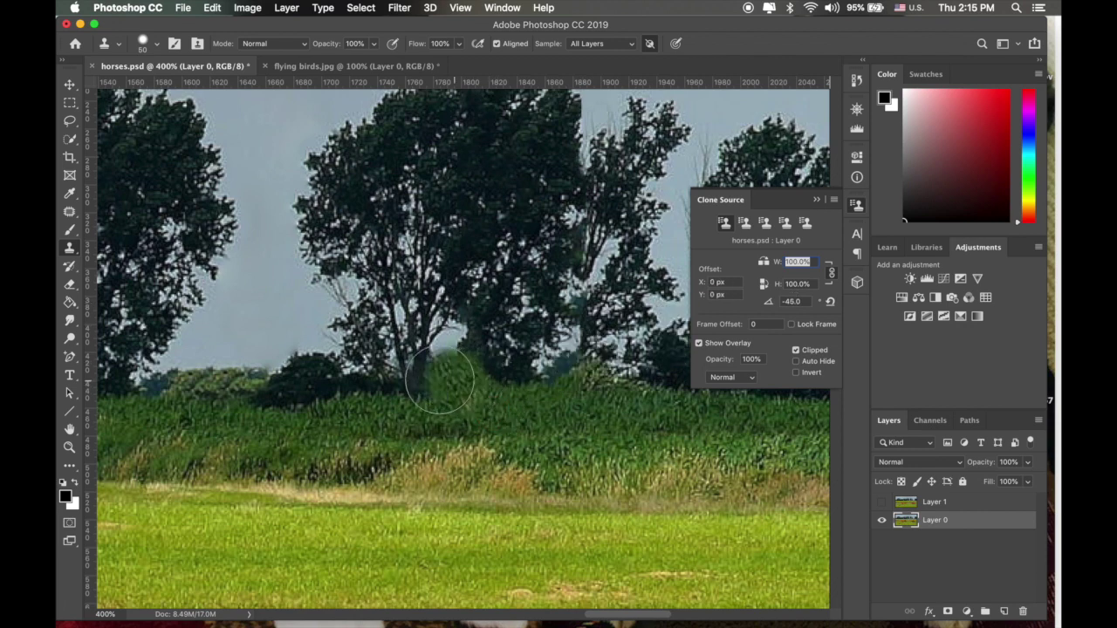
click(831, 302)
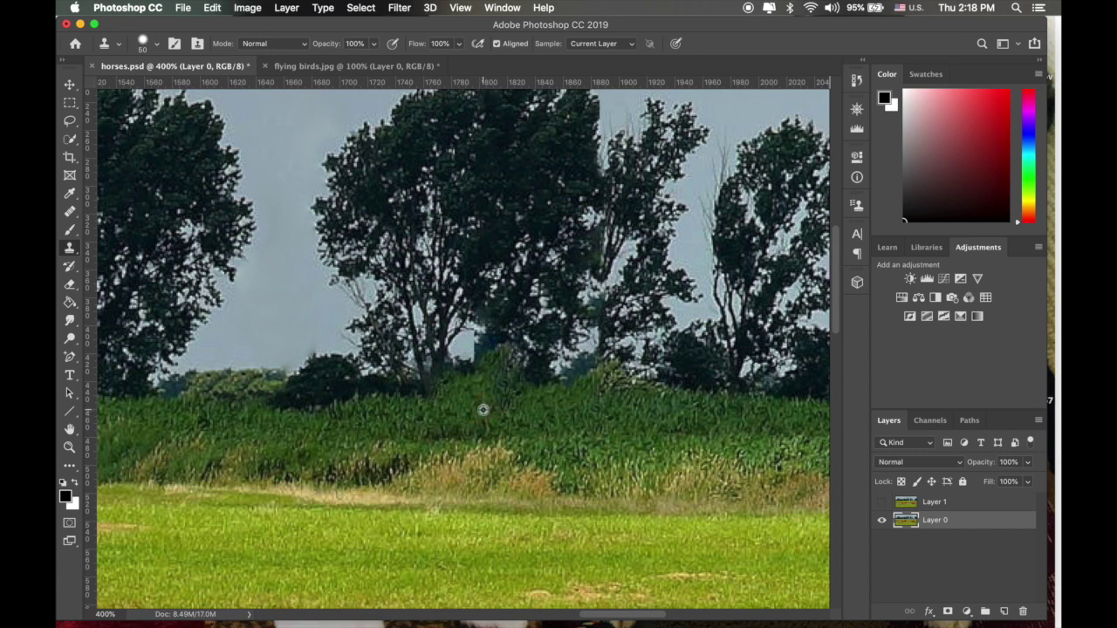
Clone dark foliage and tree trunks over the raised grass patch at the foot of the patched trees
alt+click(517, 360)
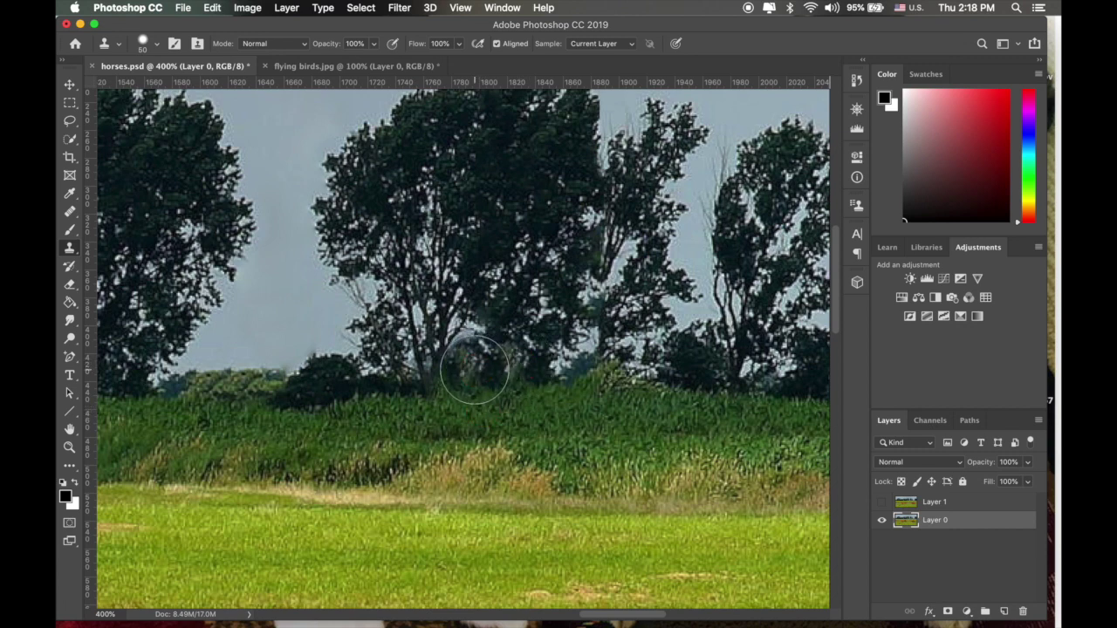
alt+click(440, 356)
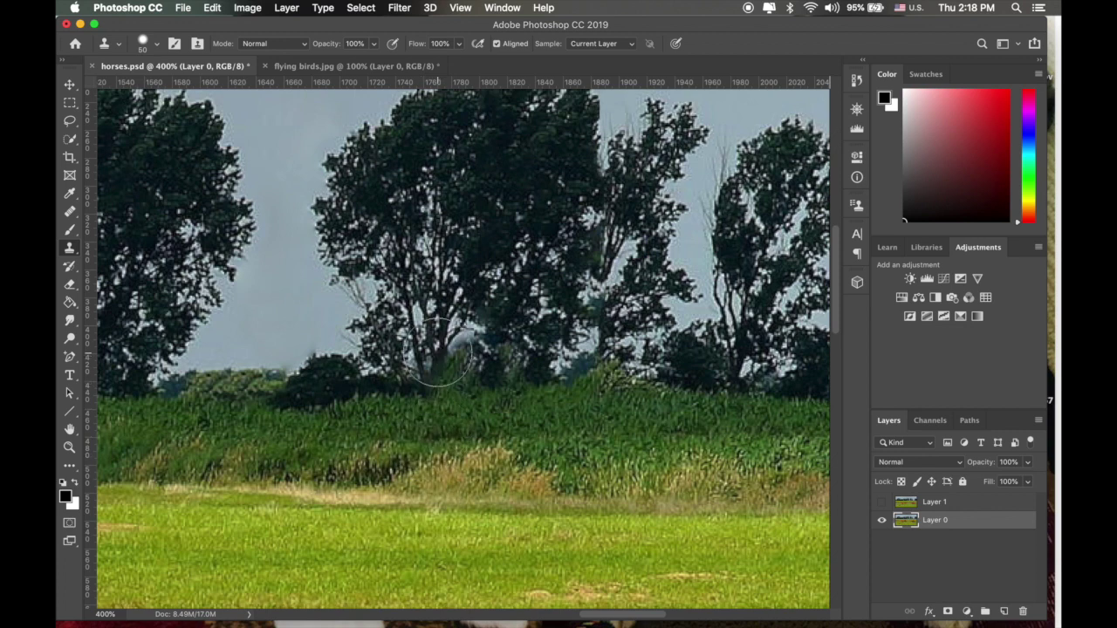
mouse_move(458, 350)
mouse_down()
mouse_move(474, 345)
mouse_move(462, 354)
mouse_up()
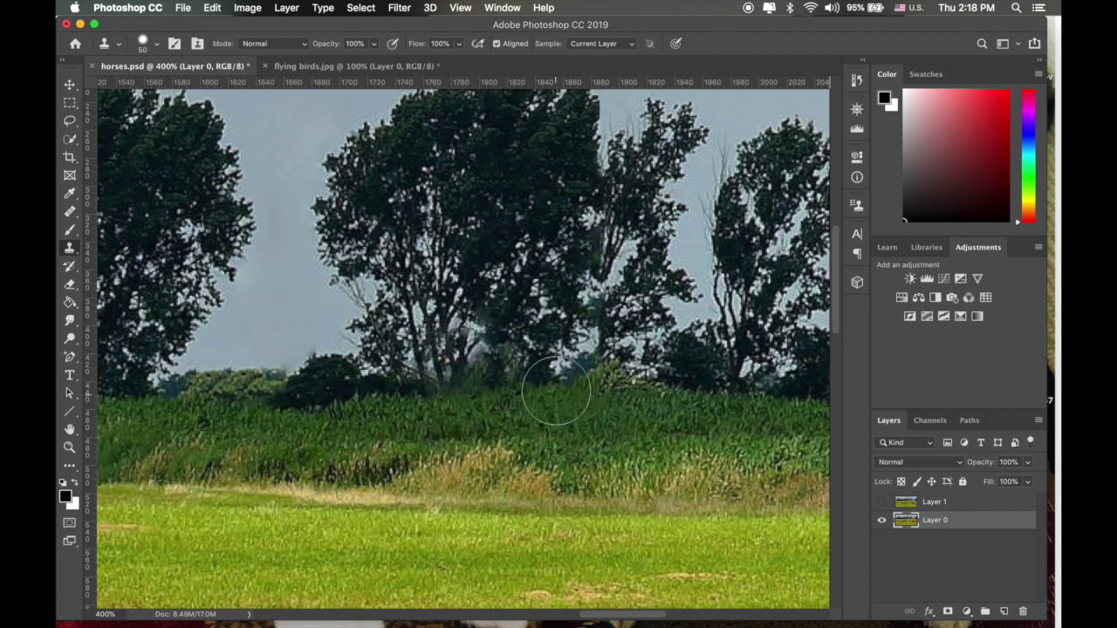
drag(498, 362, 481, 367)
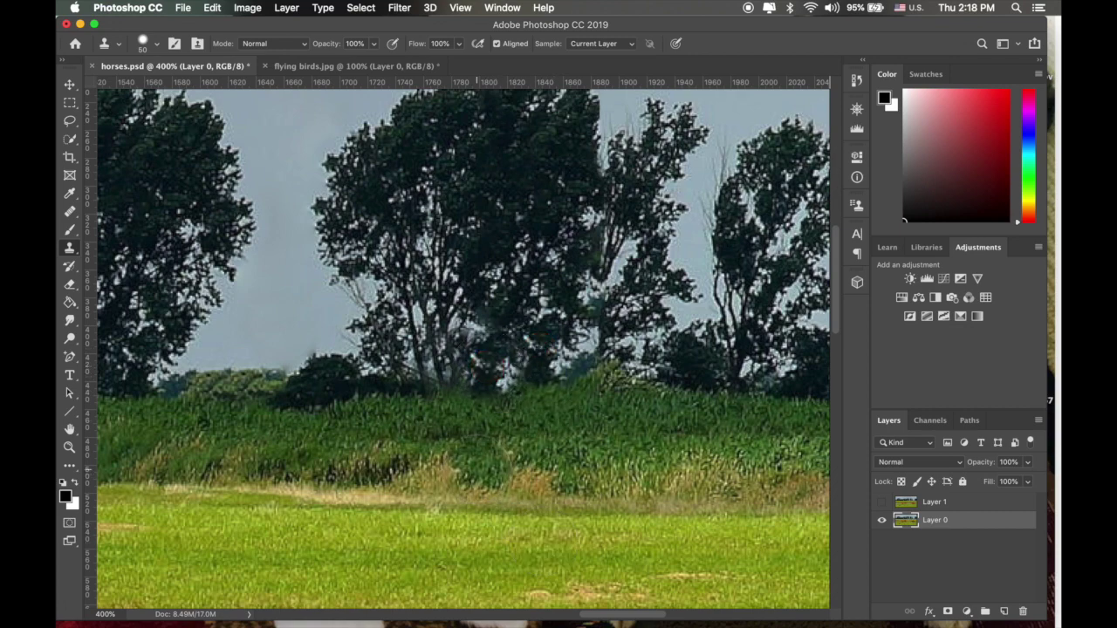
Examine the retouched treeline and the sky where the tower stood, across the whole image and close up
key(super+minus)
key(super+minus)
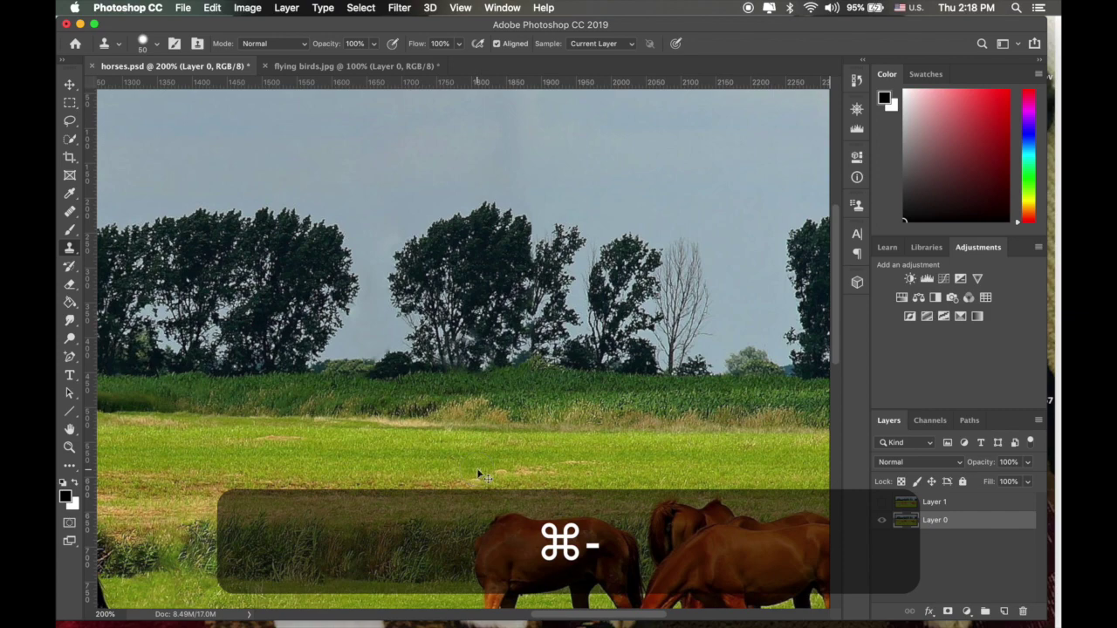
key(super+minus)
scroll(355, 376, left, 10)
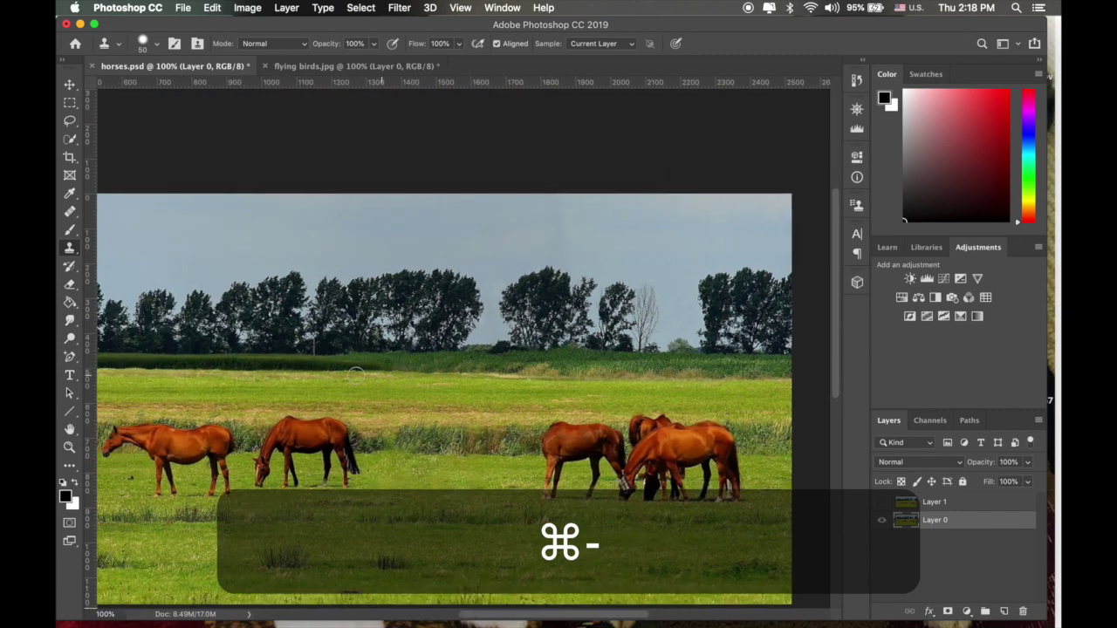
scroll(356, 377, left, 3)
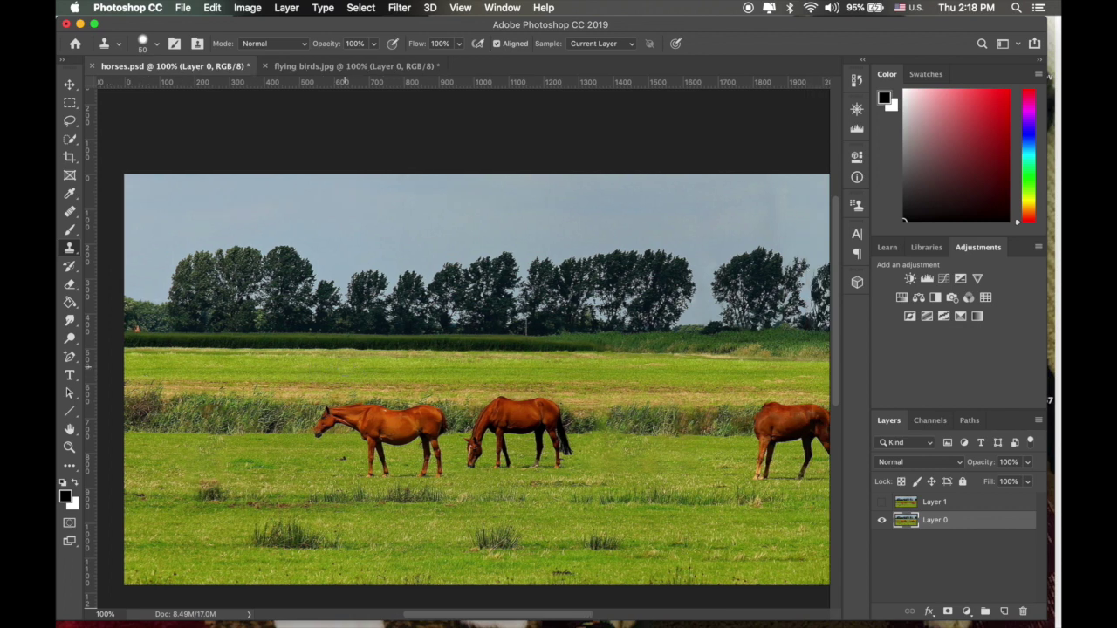
scroll(345, 366, right, 5)
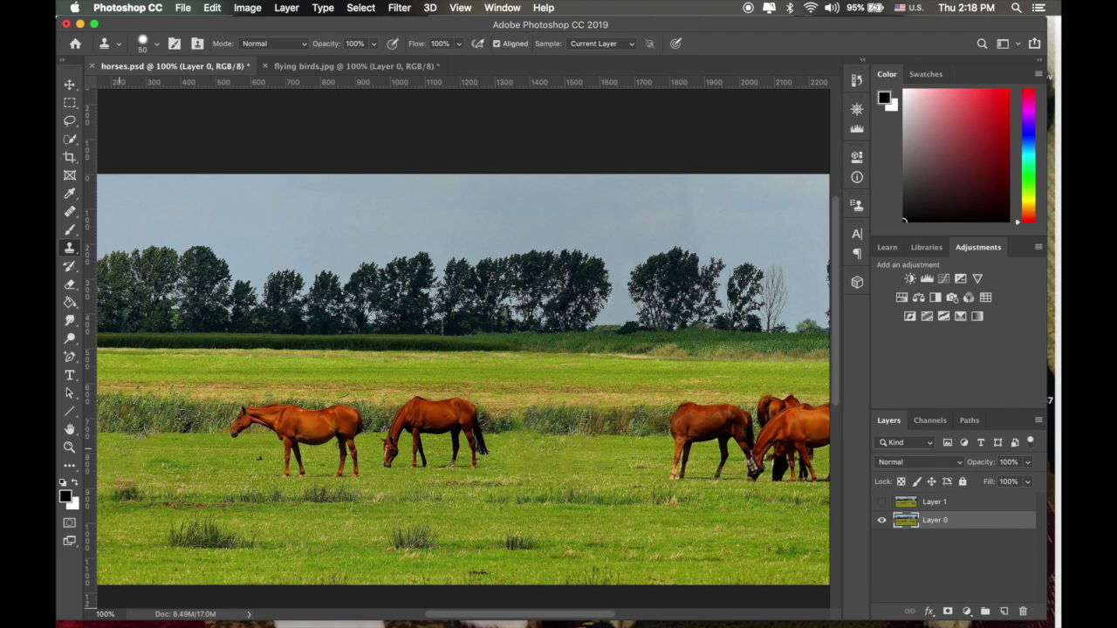
drag(469, 489, 337, 515)
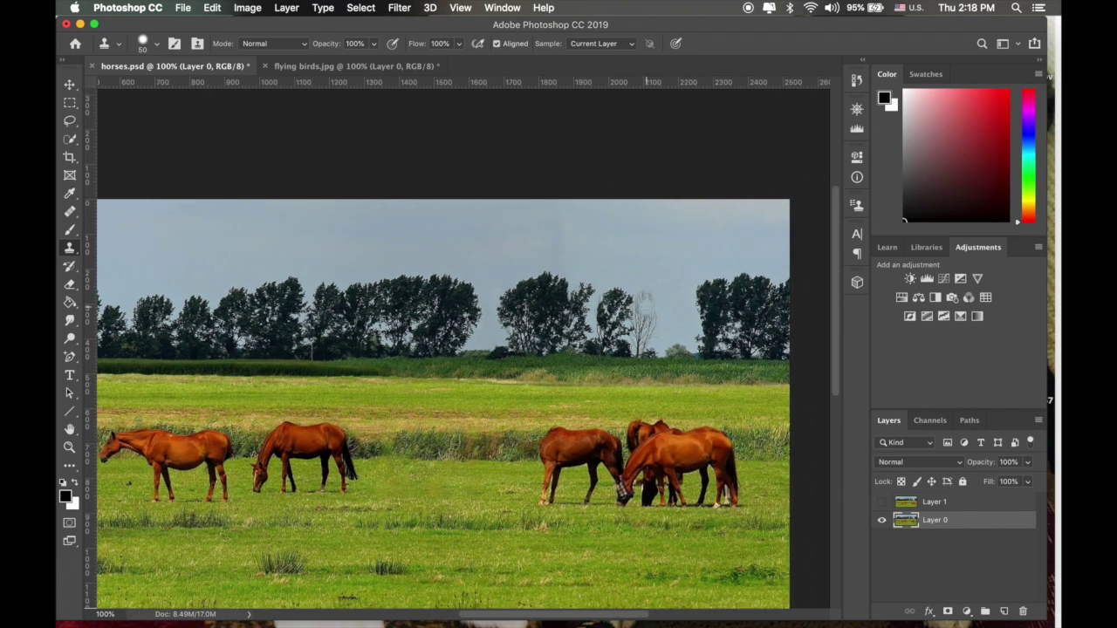
key(super+equal)
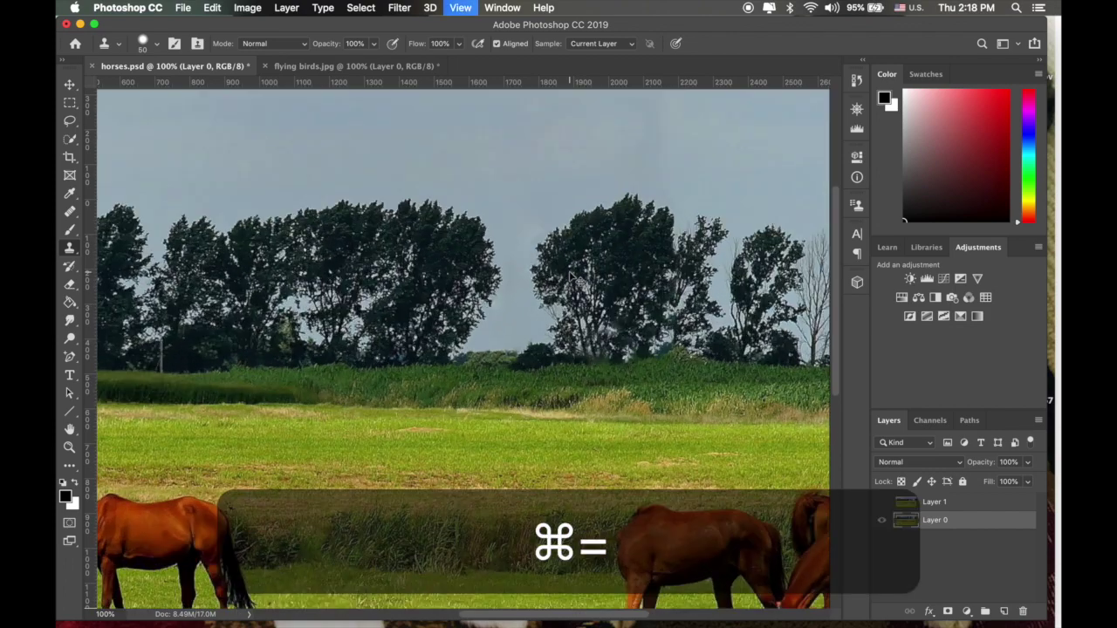
scroll(568, 267, right, 5)
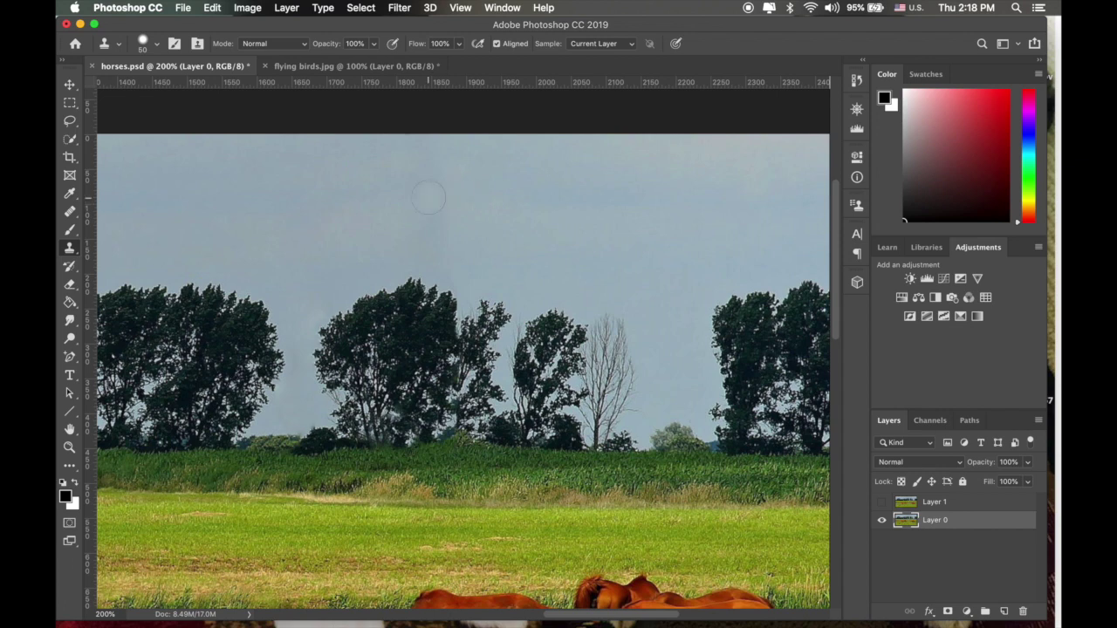
Use the Healing Brush with a clear-sky sample to blend the vertical streak above the patched trees
click(70, 211)
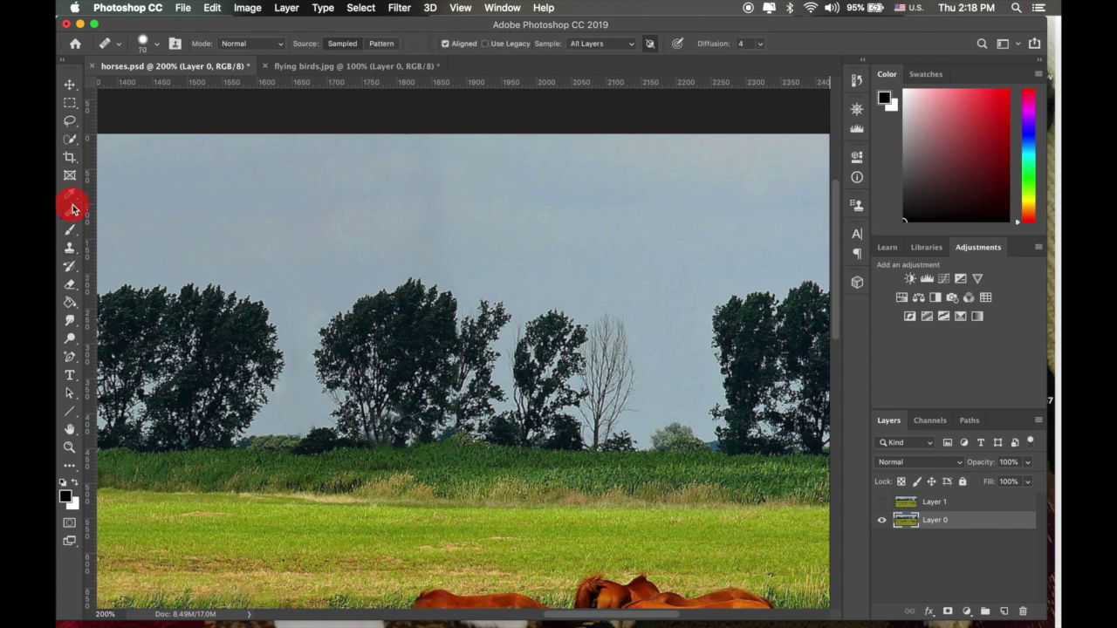
right_click(69, 211)
click(117, 220)
alt+click(569, 179)
drag(513, 197, 414, 202)
drag(488, 182, 424, 183)
drag(500, 156, 422, 155)
drag(501, 225, 402, 225)
Heal the sky just above the patched treetops, undoing the strokes that smear into the foliage
drag(489, 260, 417, 258)
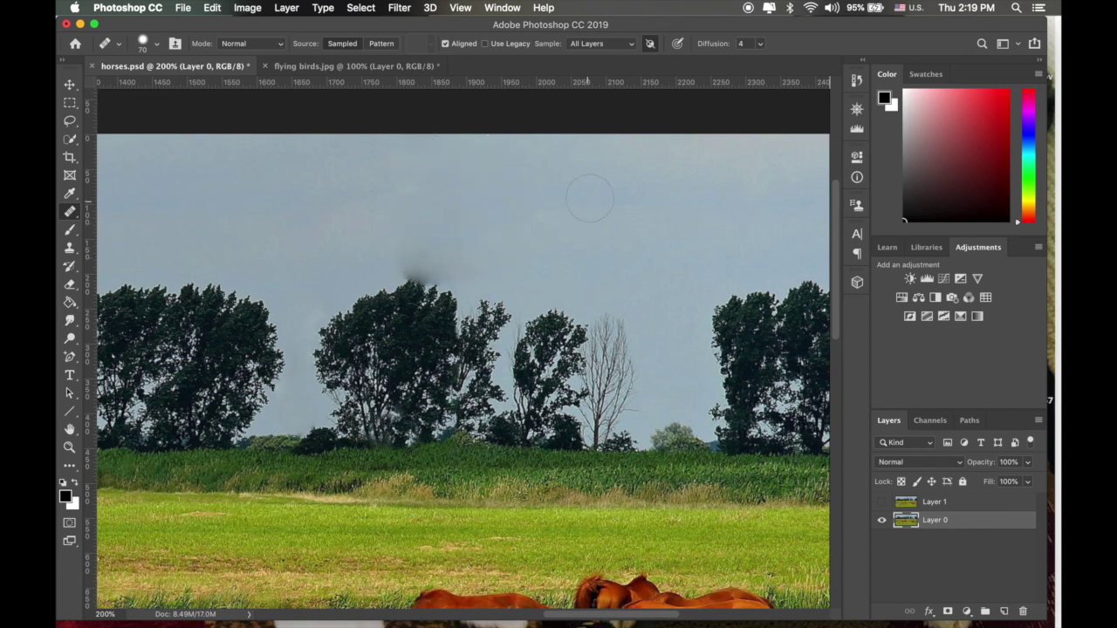
key(super+z)
click(413, 231)
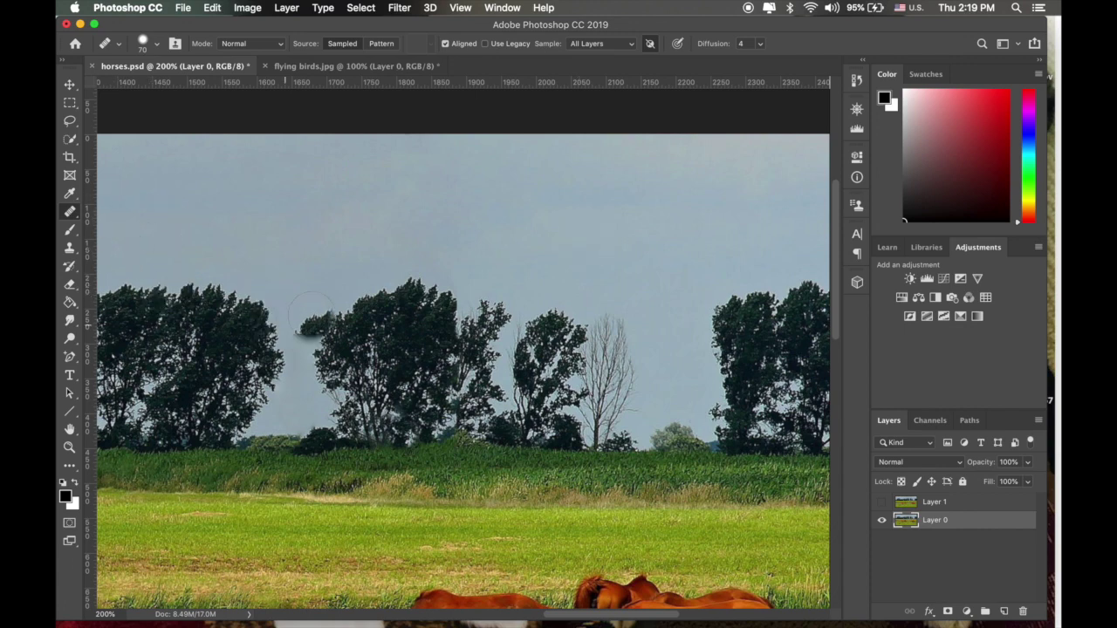
click(422, 299)
key(super+z)
Review the retouched landscape at 100% and make Layer 1 visible
scroll(489, 332, down, 5)
scroll(489, 332, left, 5)
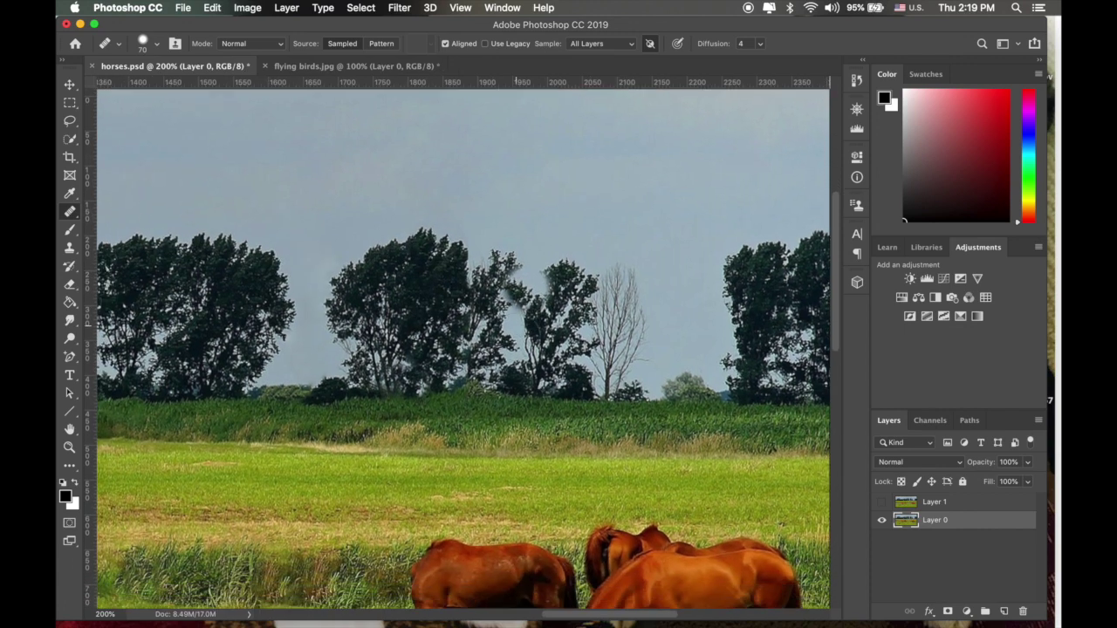
key(super+minus)
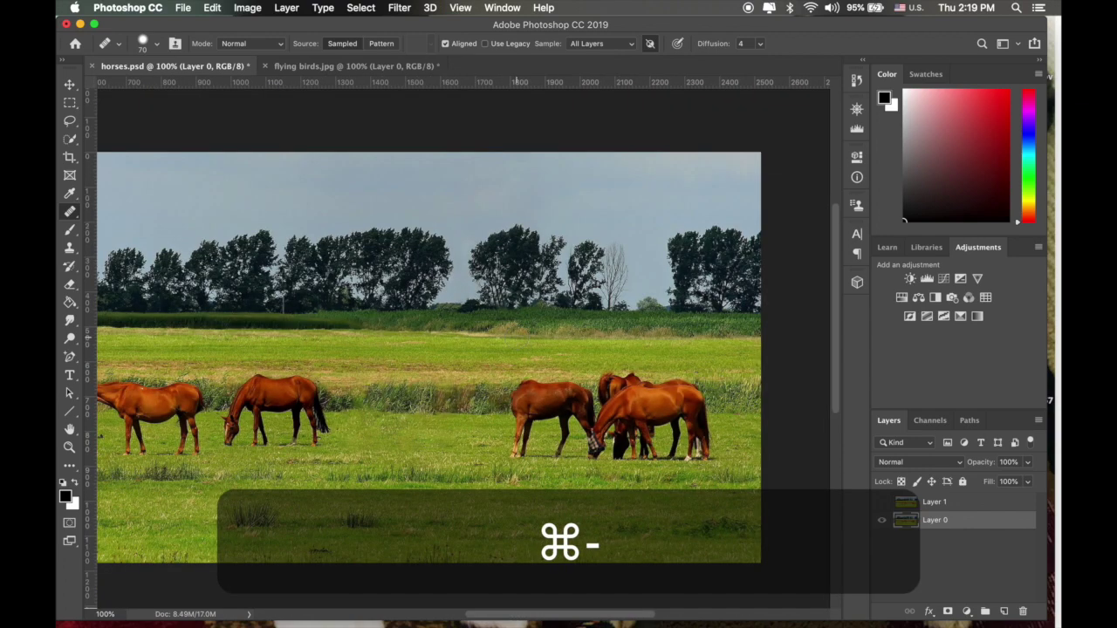
scroll(462, 331, left, 5)
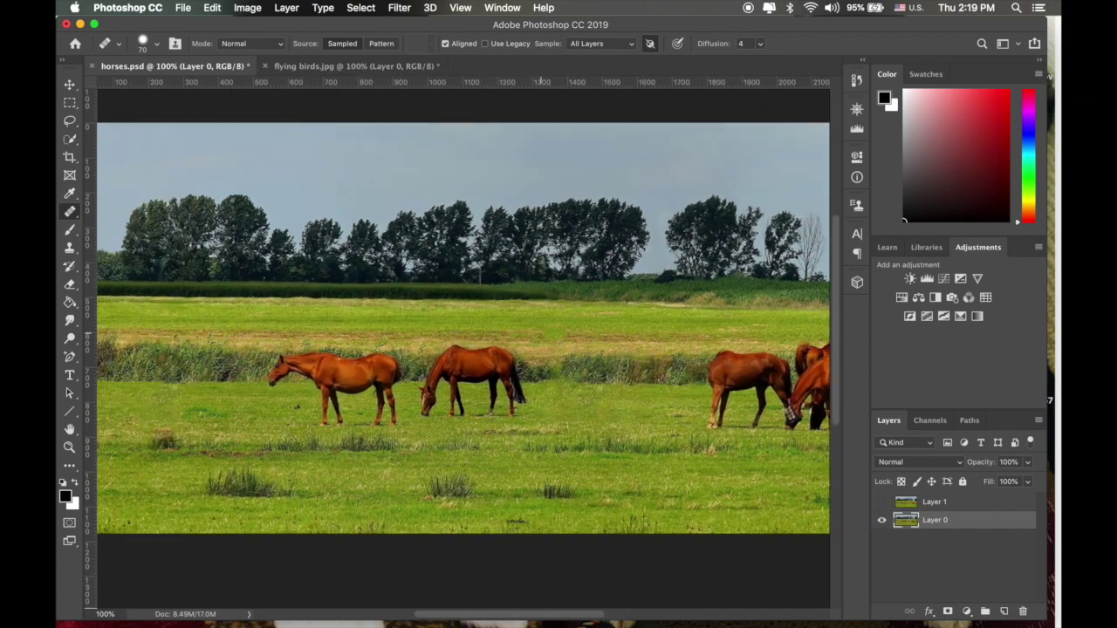
click(881, 503)
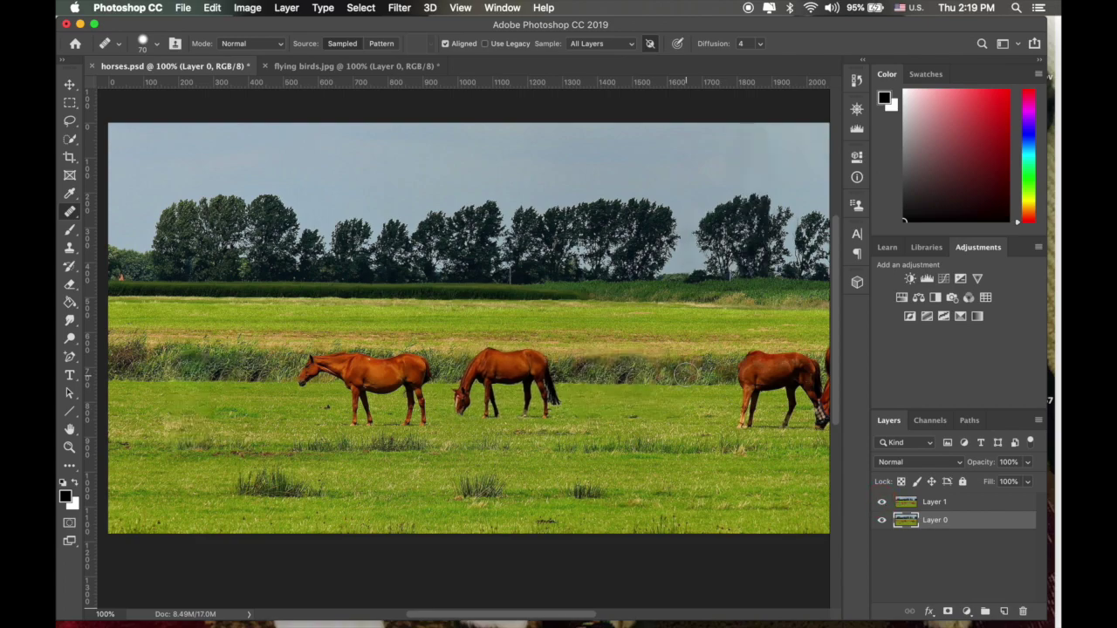